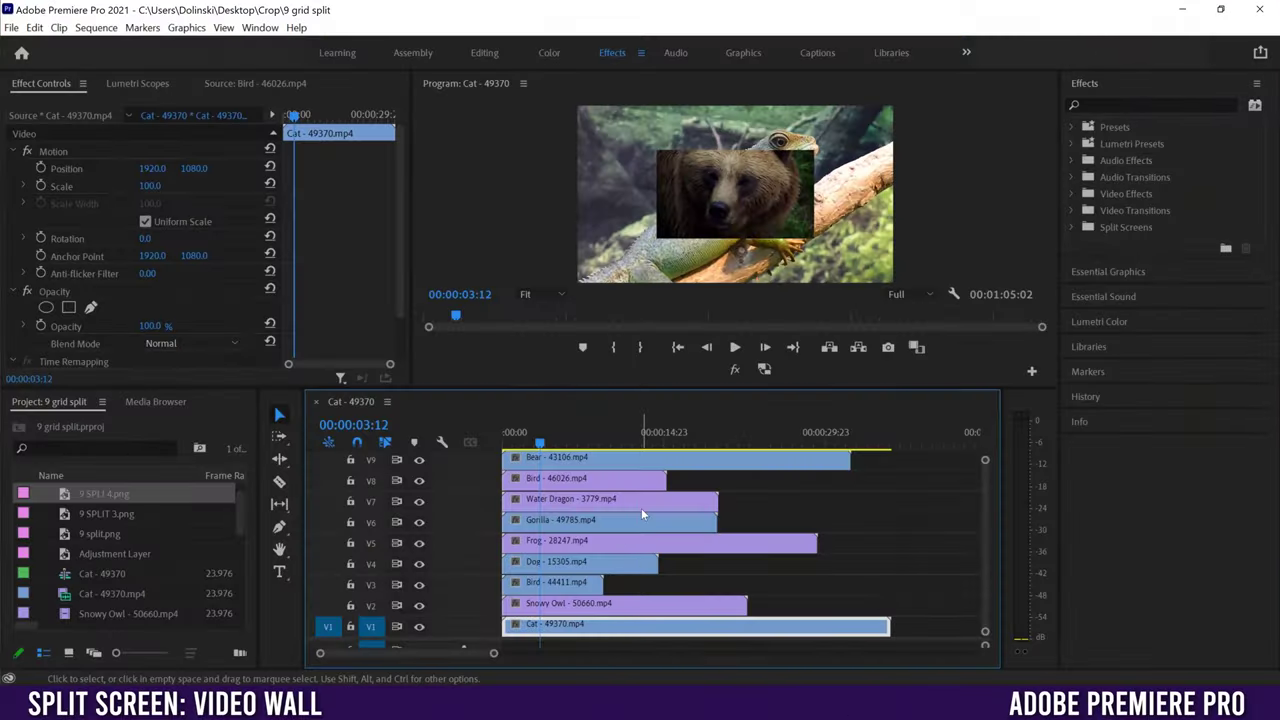
Go through the stacked clips on tracks V2 to V9 to examine their lengths.
click(548, 606)
click(547, 584)
click(549, 563)
click(550, 542)
click(551, 520)
click(553, 500)
click(557, 479)
click(562, 458)
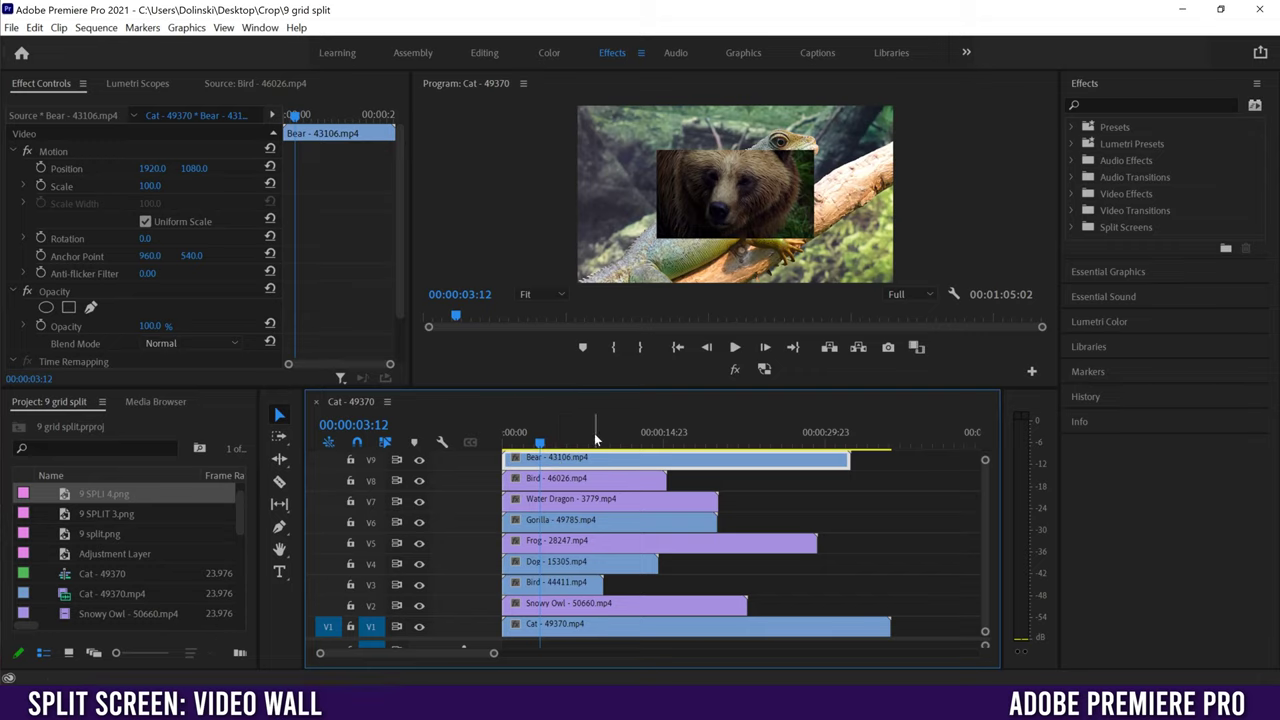
Trim the Bear, Bird - 46026, Water Dragon and Gorilla clips to end with the shortest clip, Bird - 44411.mp4.
click(550, 584)
drag(848, 458, 602, 478)
drag(720, 506, 603, 521)
Cut the Frog, Dog, Snowy Owl and Cat clips with the Razor tool at the end of Bird - 44411.mp4.
click(280, 482)
click(606, 540)
click(606, 561)
click(606, 603)
click(606, 624)
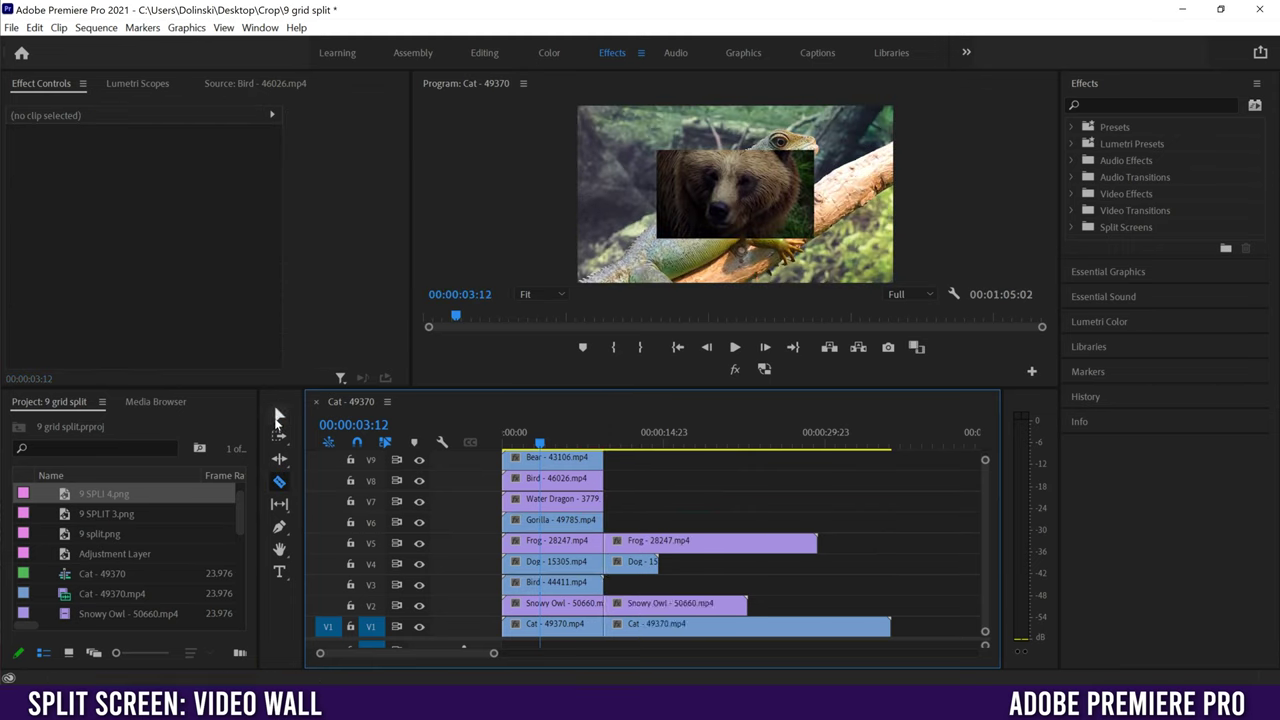
Delete the leftover pieces of the Frog, Dog, Snowy Owl and Cat clips after the cut.
click(279, 416)
click(690, 541)
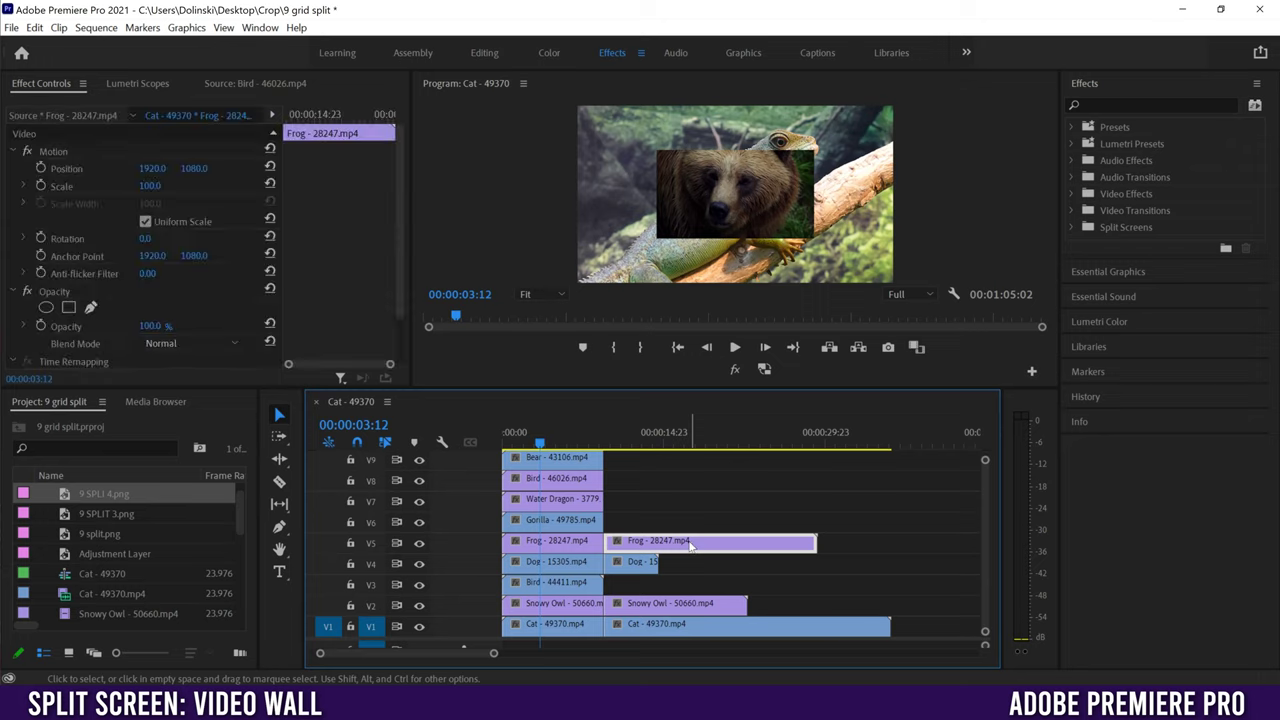
key(Delete)
click(645, 562)
key(Delete)
click(650, 603)
key(Delete)
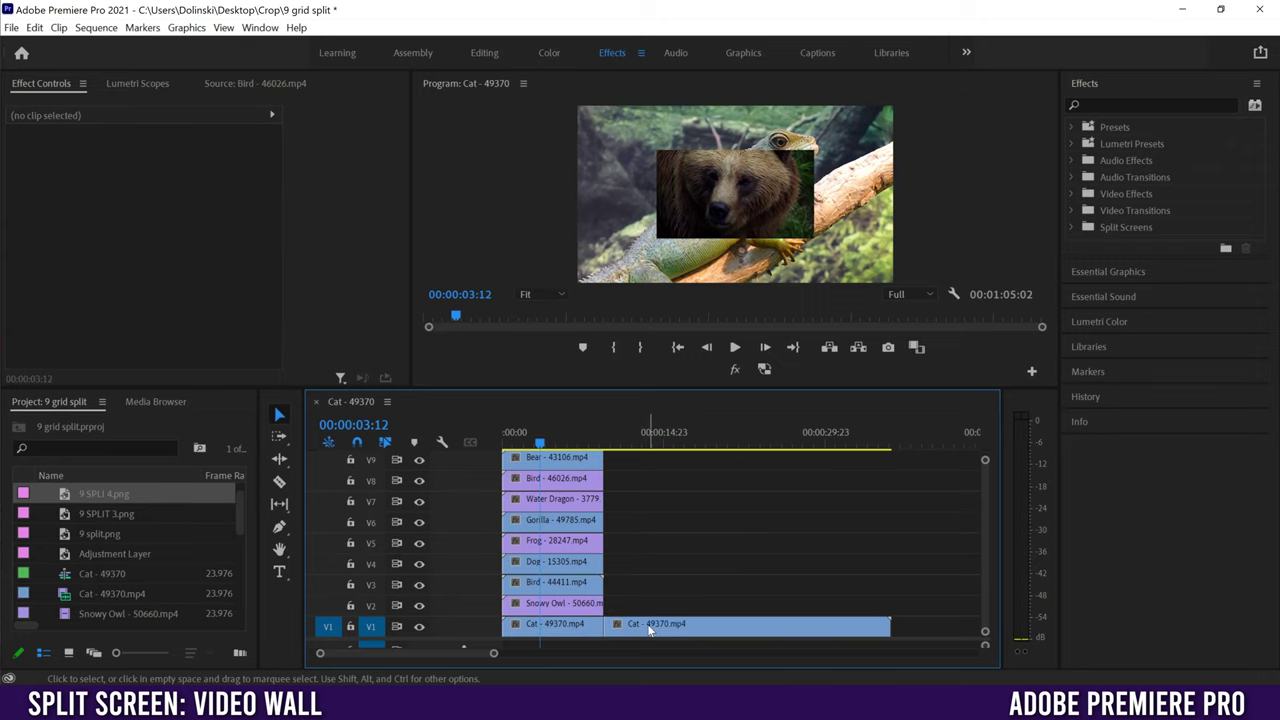
click(648, 624)
key(Delete)
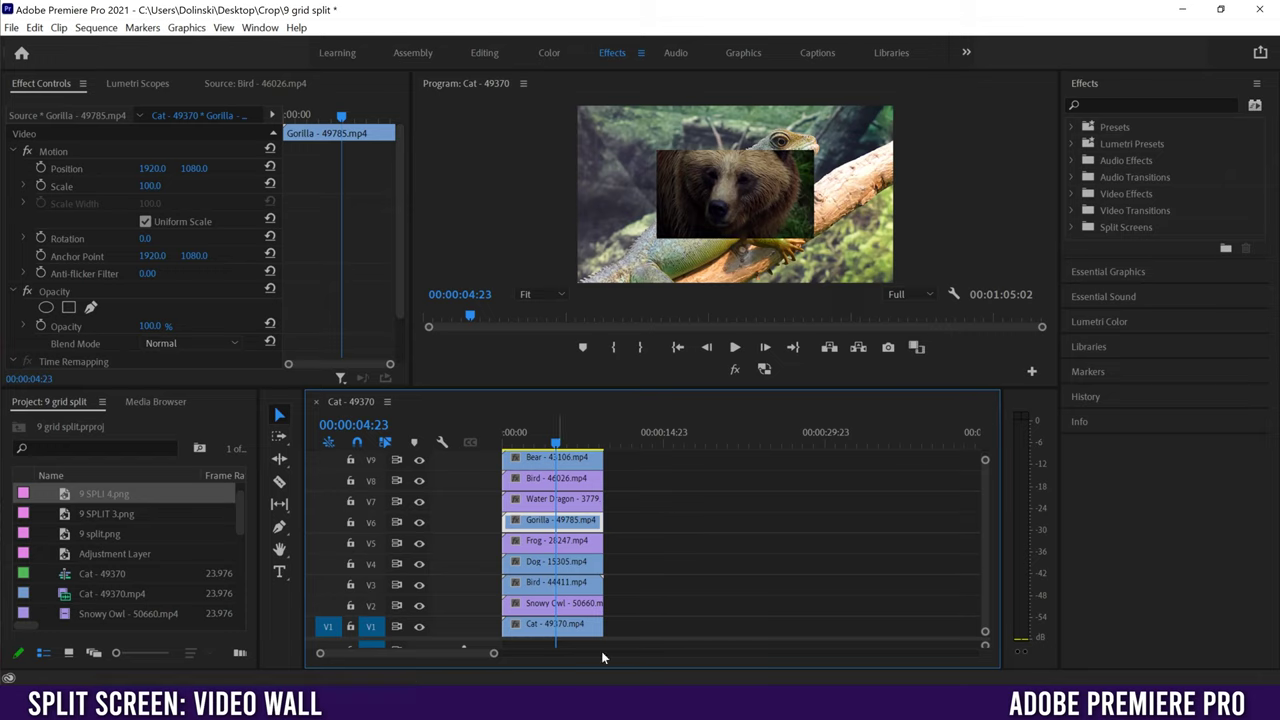
Apply Scale to Frame Size to all nine stacked clips.
drag(655, 462, 570, 633)
right_click(572, 632)
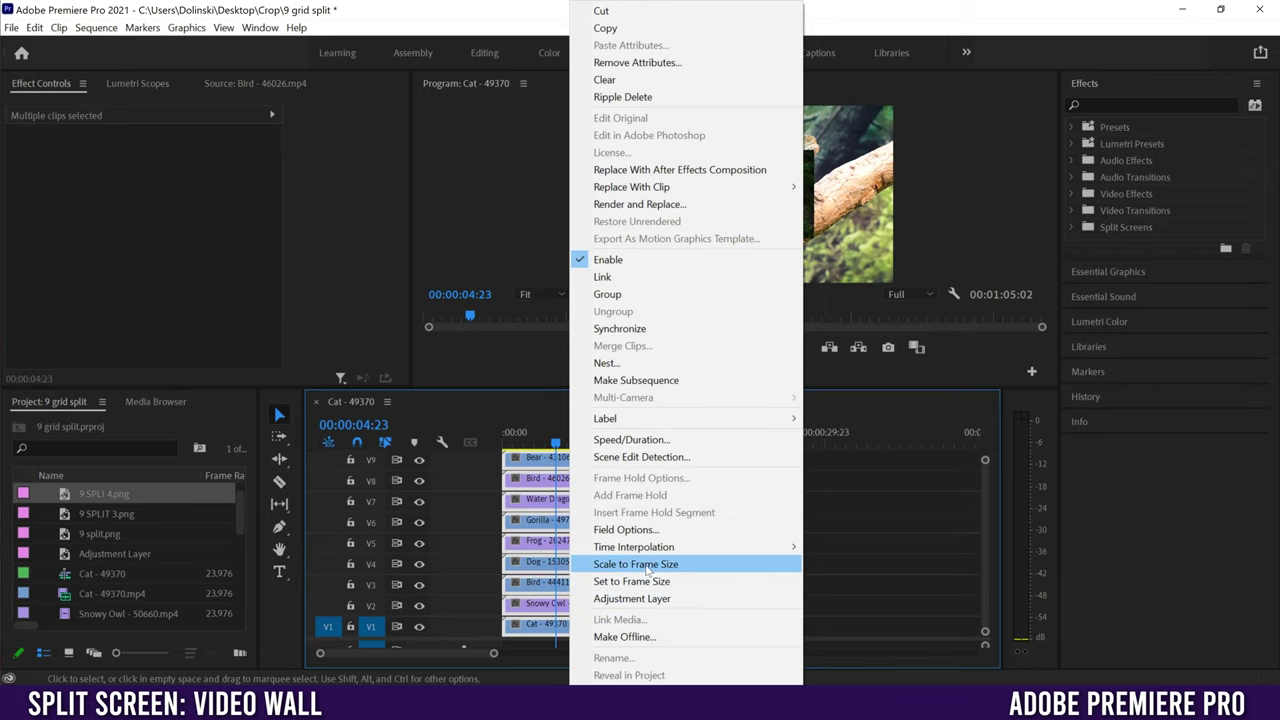
click(647, 569)
click(645, 503)
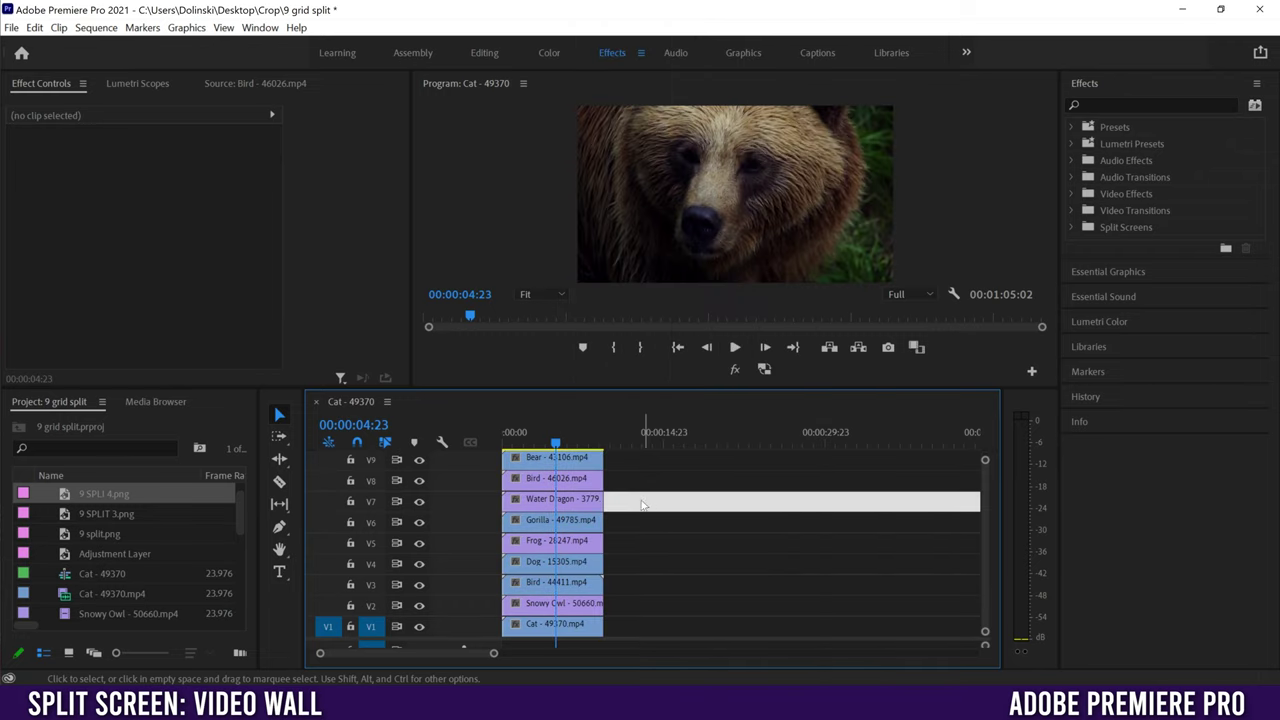
click(547, 463)
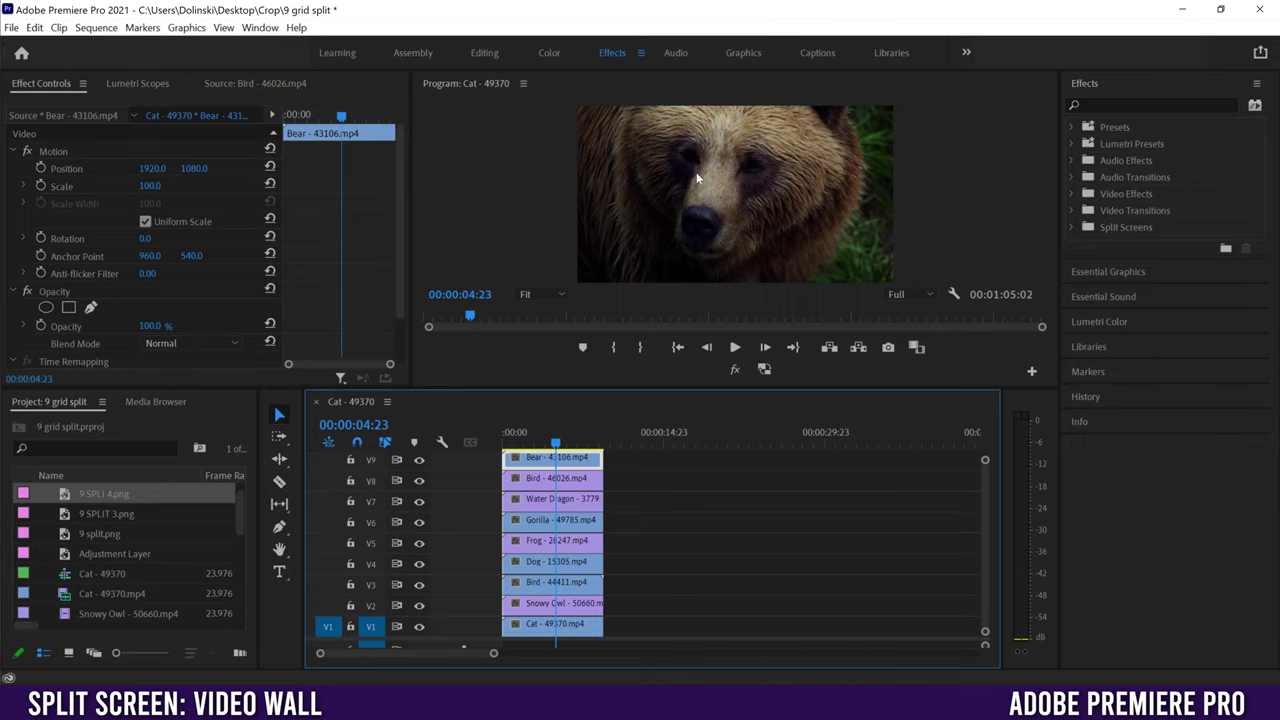
Find the Transform and Crop video effects and apply both to all nine clips.
drag(657, 463, 560, 636)
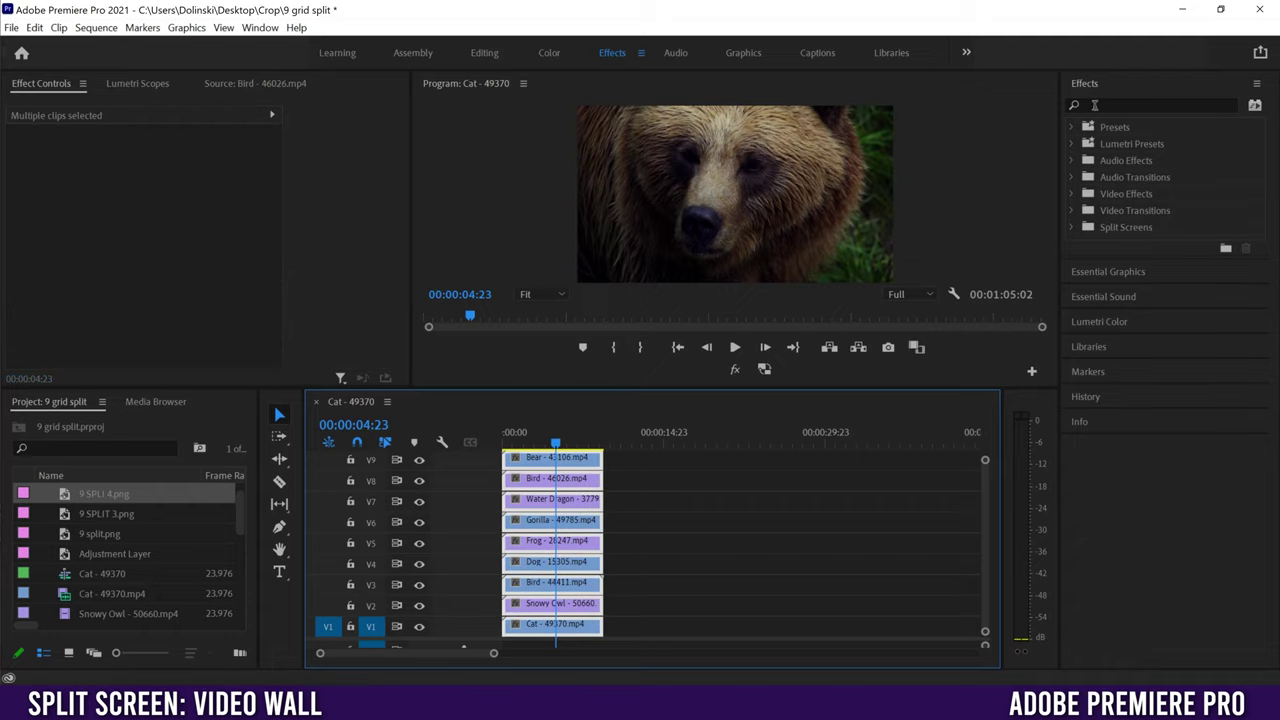
click(259, 27)
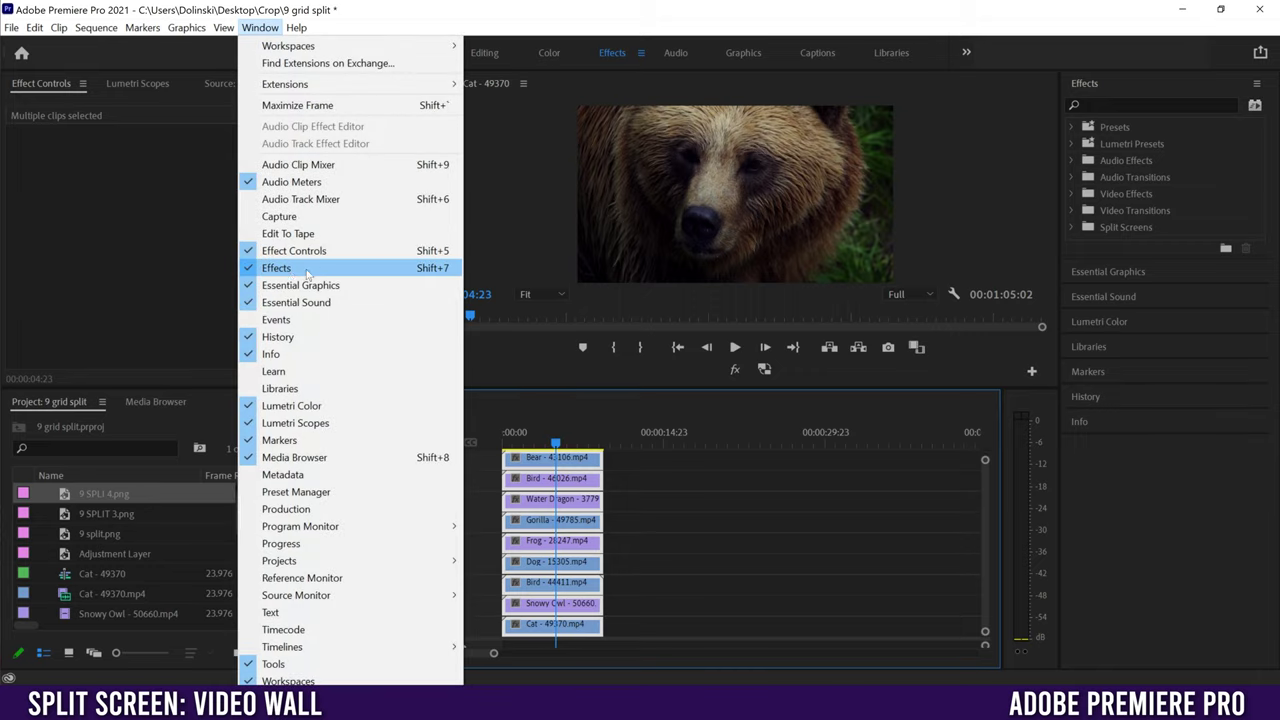
click(290, 268)
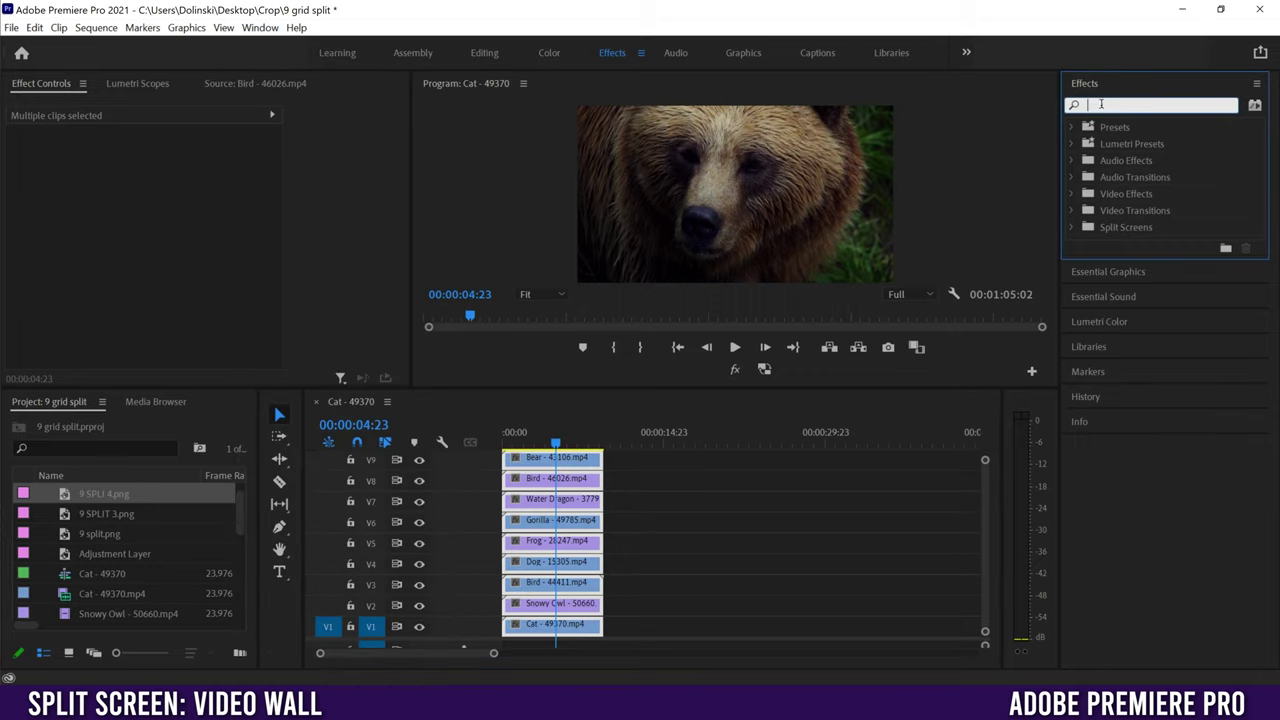
text(transform)
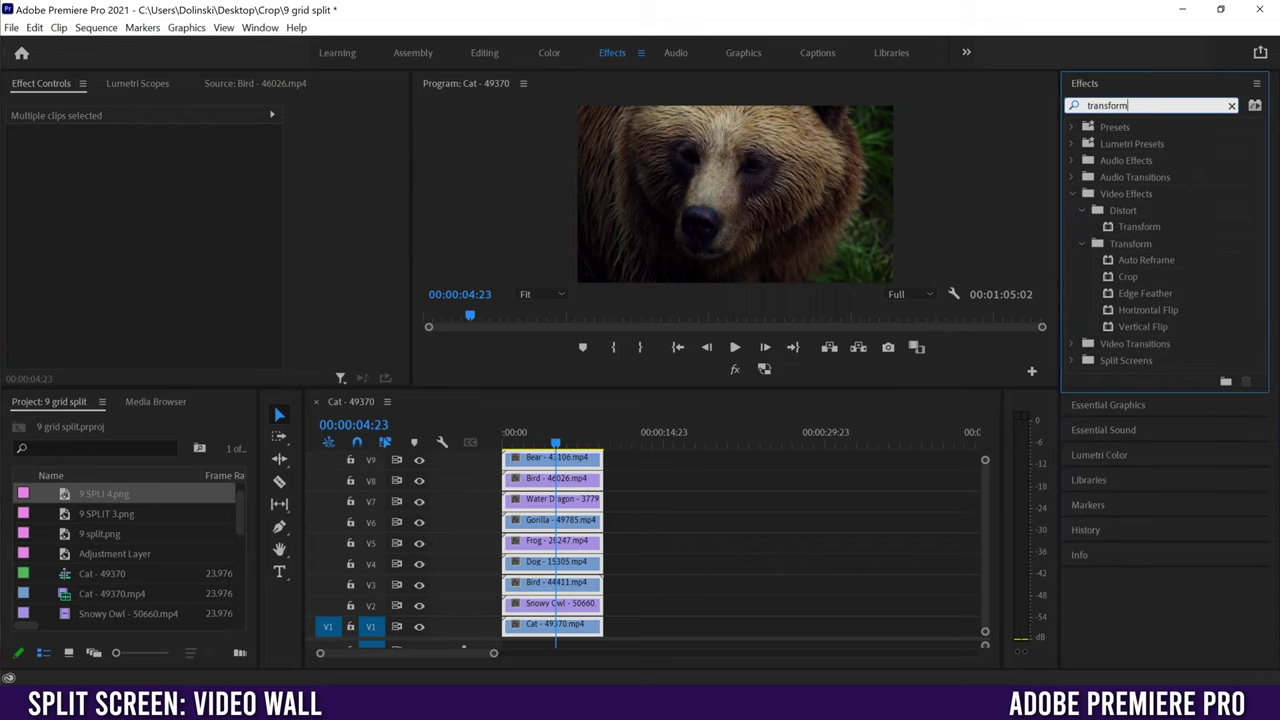
drag(1108, 230, 571, 511)
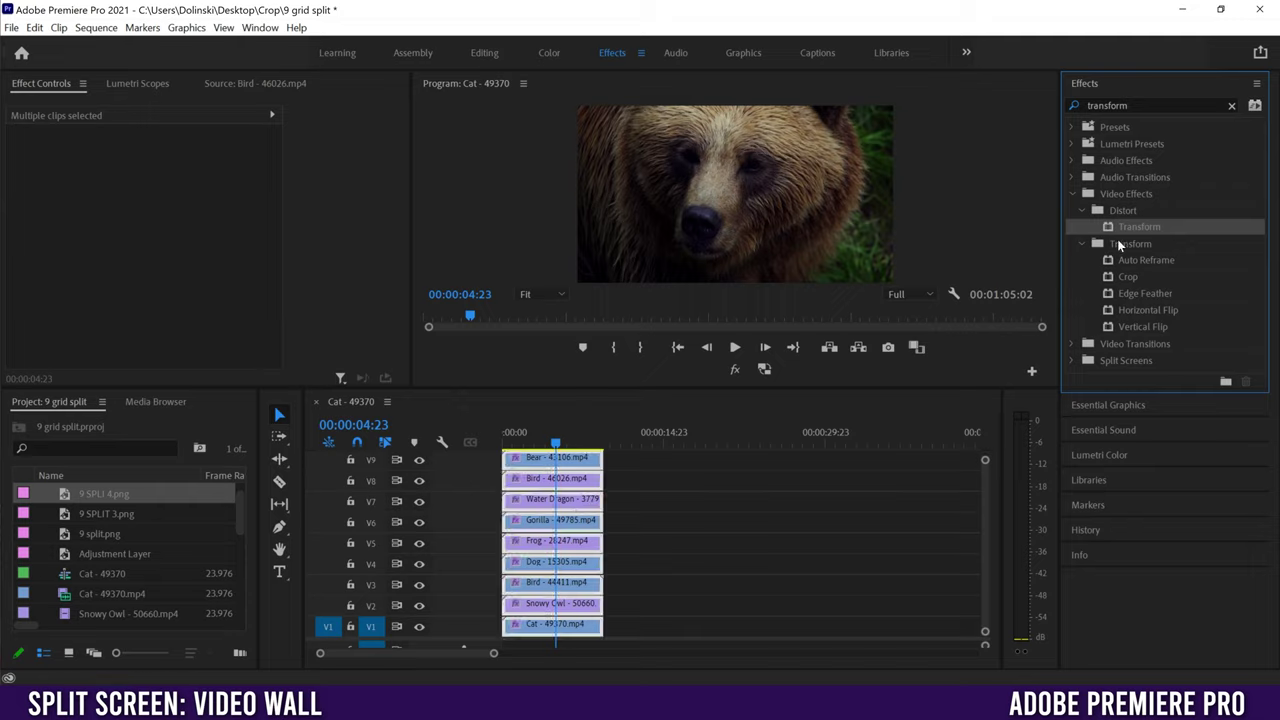
drag(1110, 284, 570, 488)
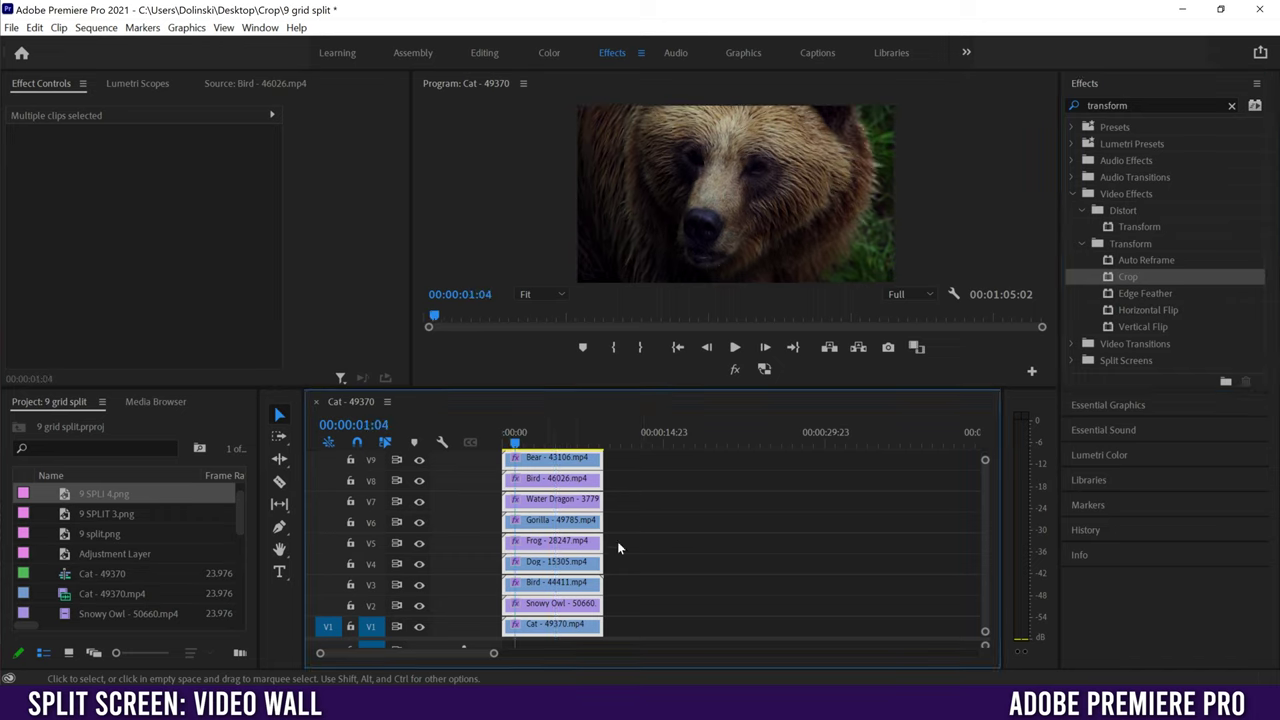
click(683, 501)
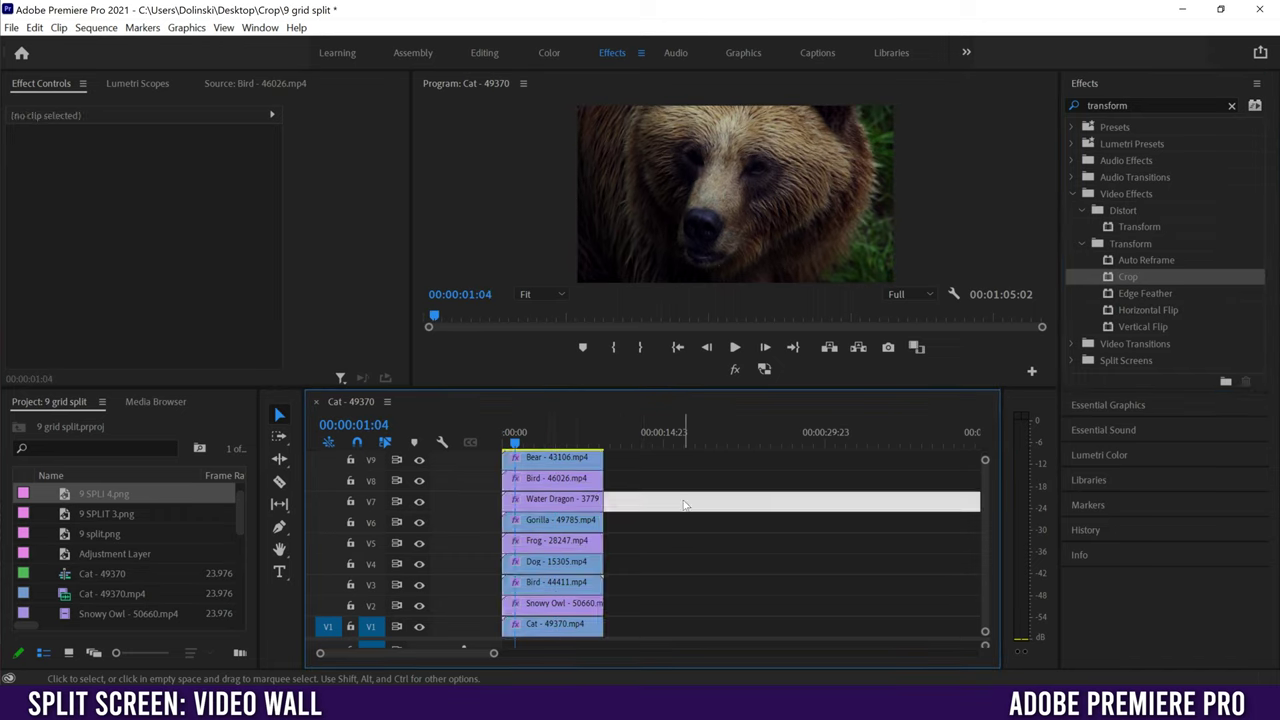
Crop the Bear - 43106.mp4 clip on V9 to the top-left cell with Right 66.6% and Bottom 66.6%.
click(541, 462)
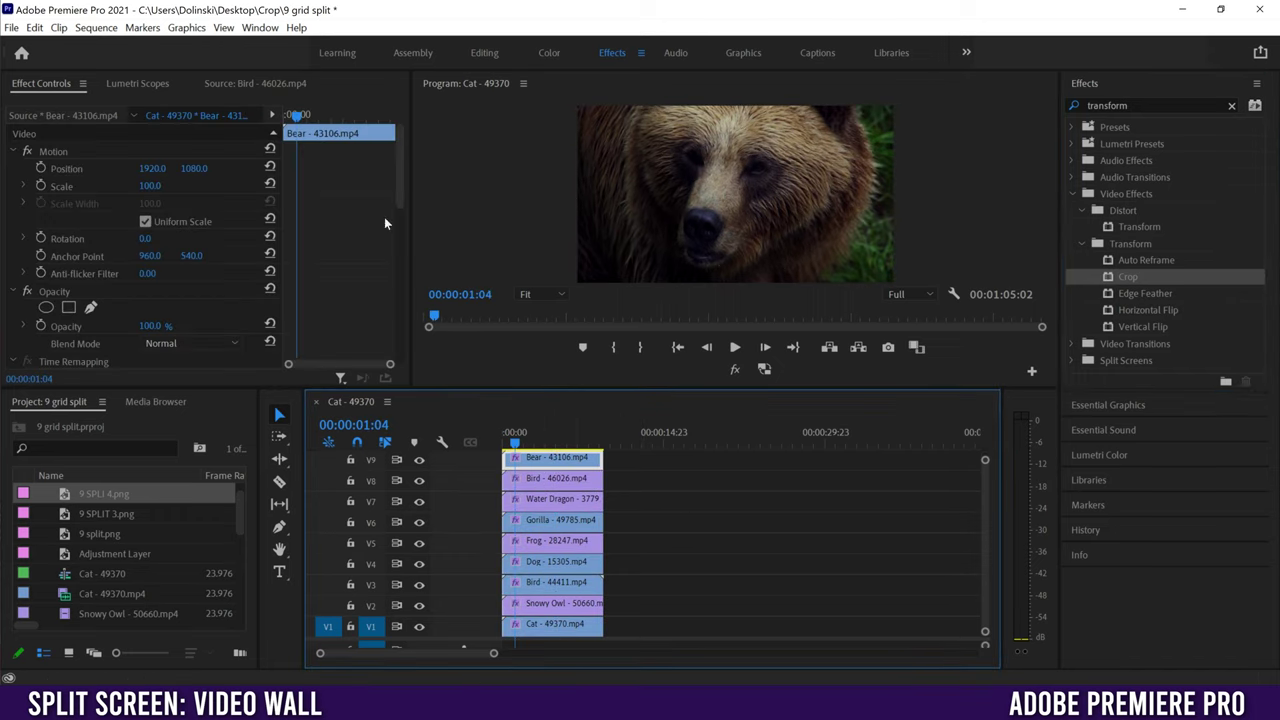
drag(401, 152, 395, 316)
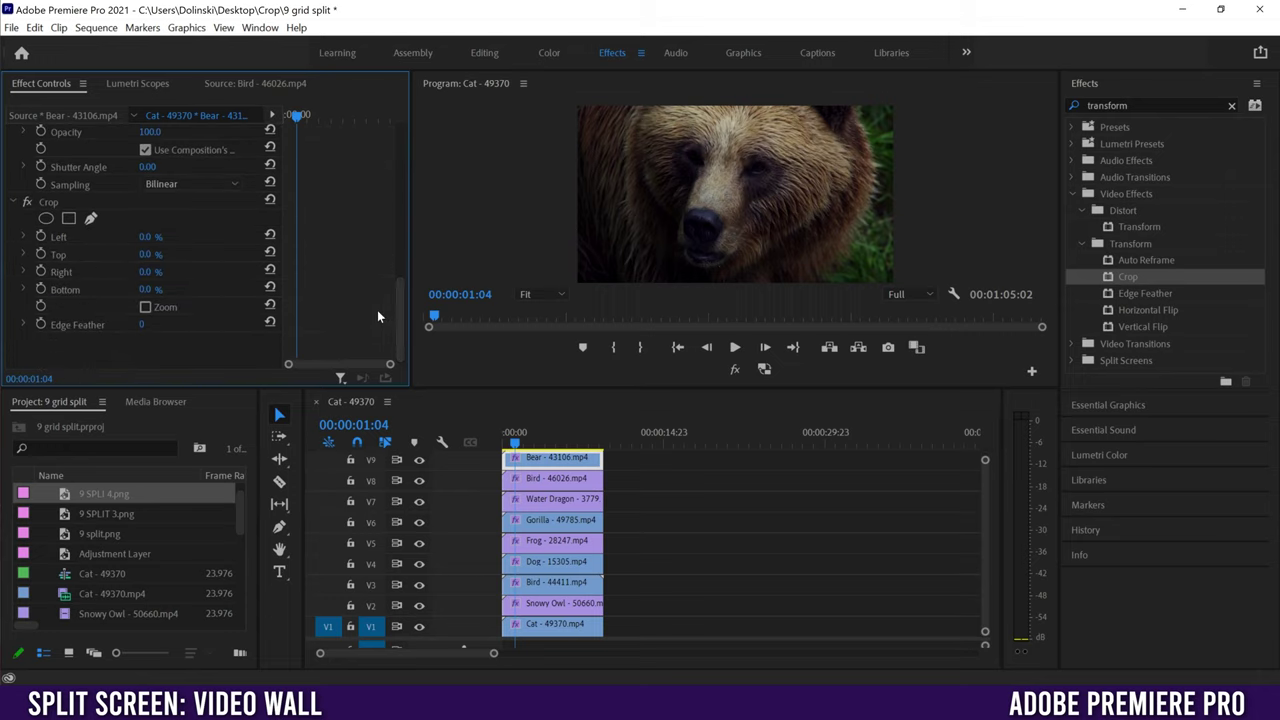
drag(403, 330, 400, 252)
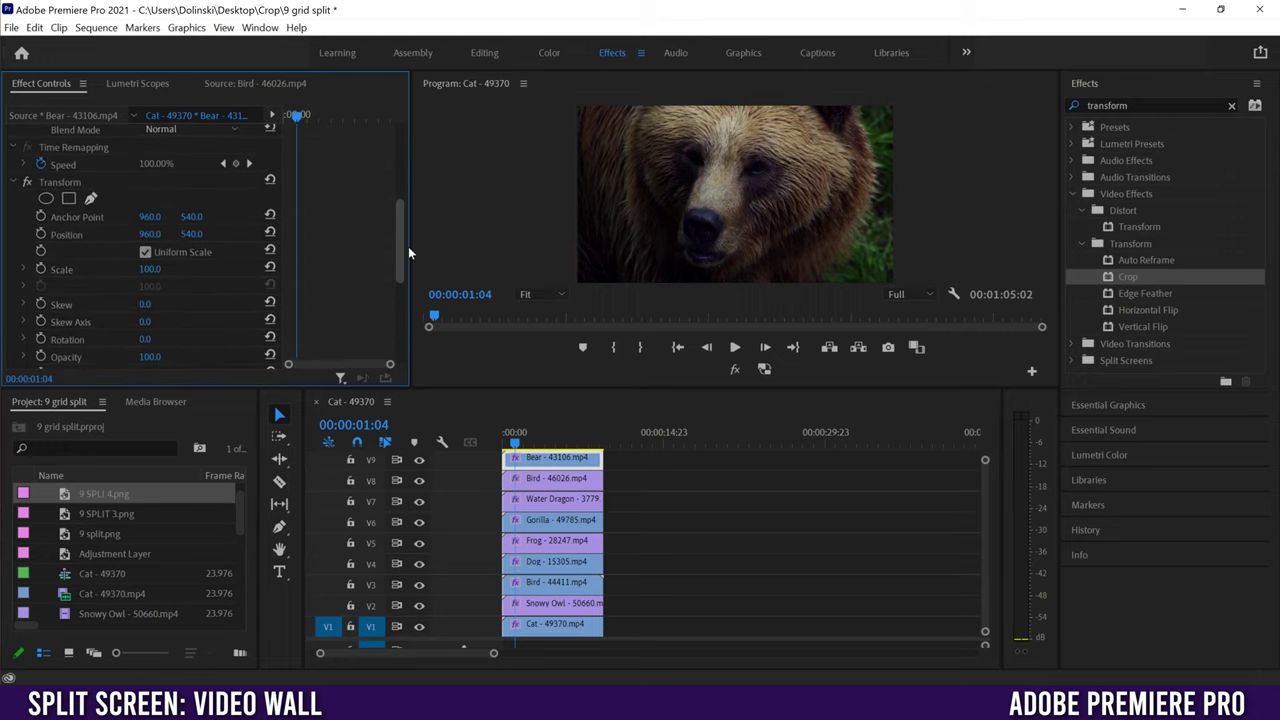
click(24, 183)
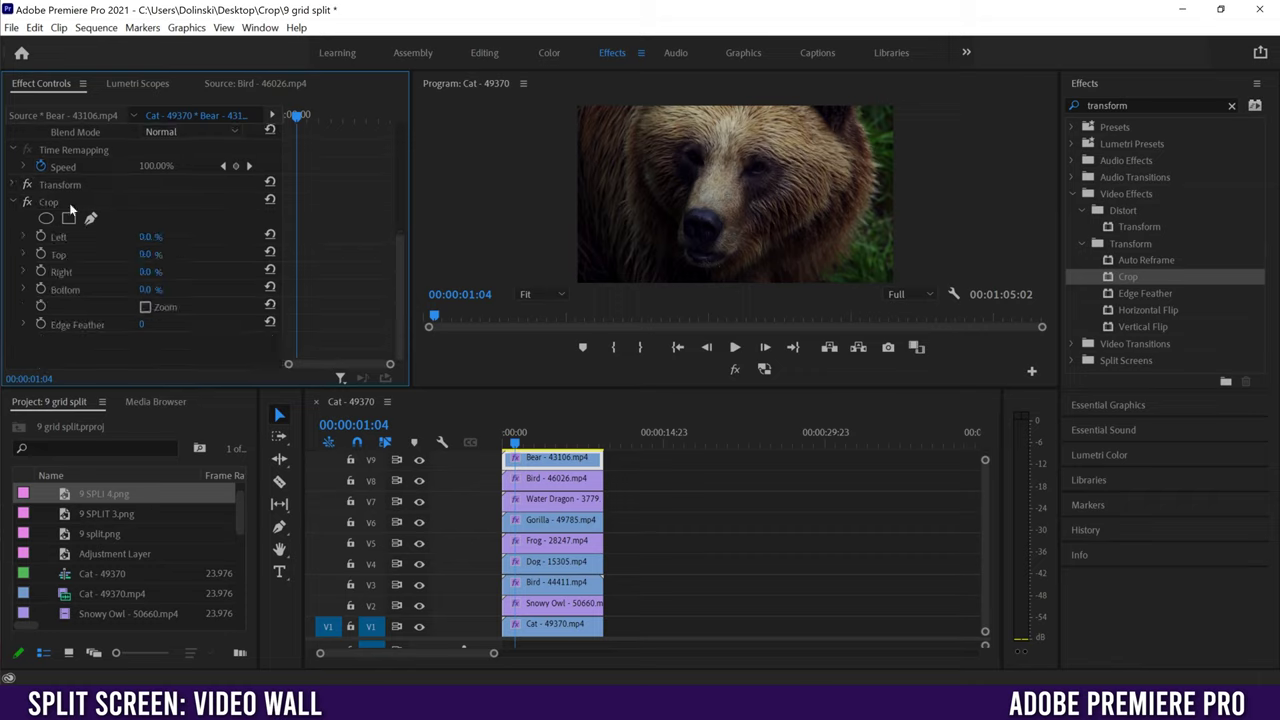
click(12, 185)
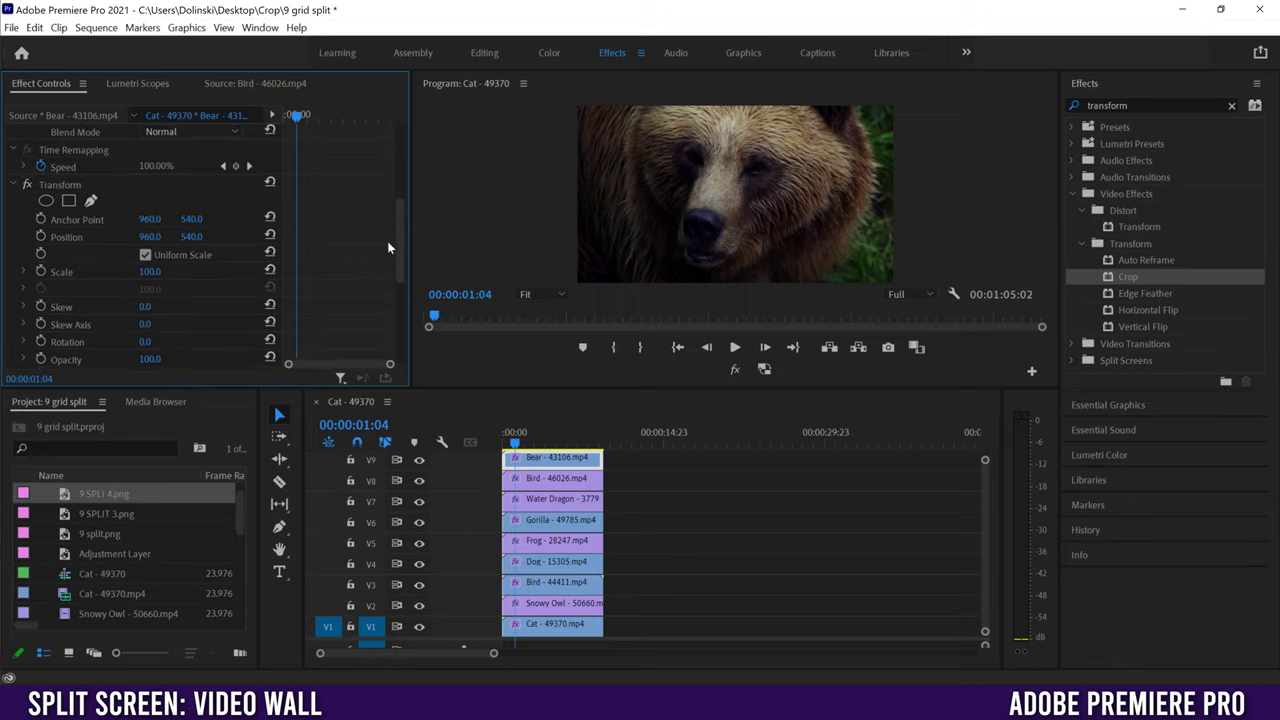
scroll(385, 325, down, 5)
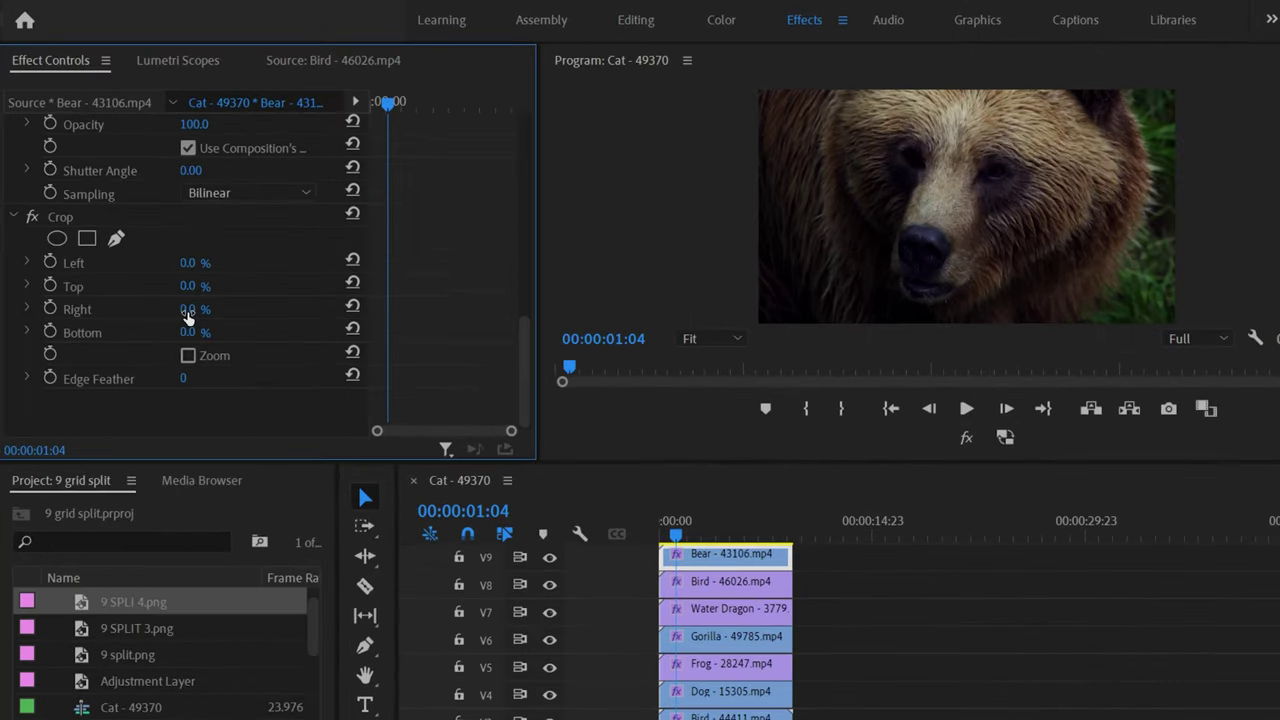
click(158, 268)
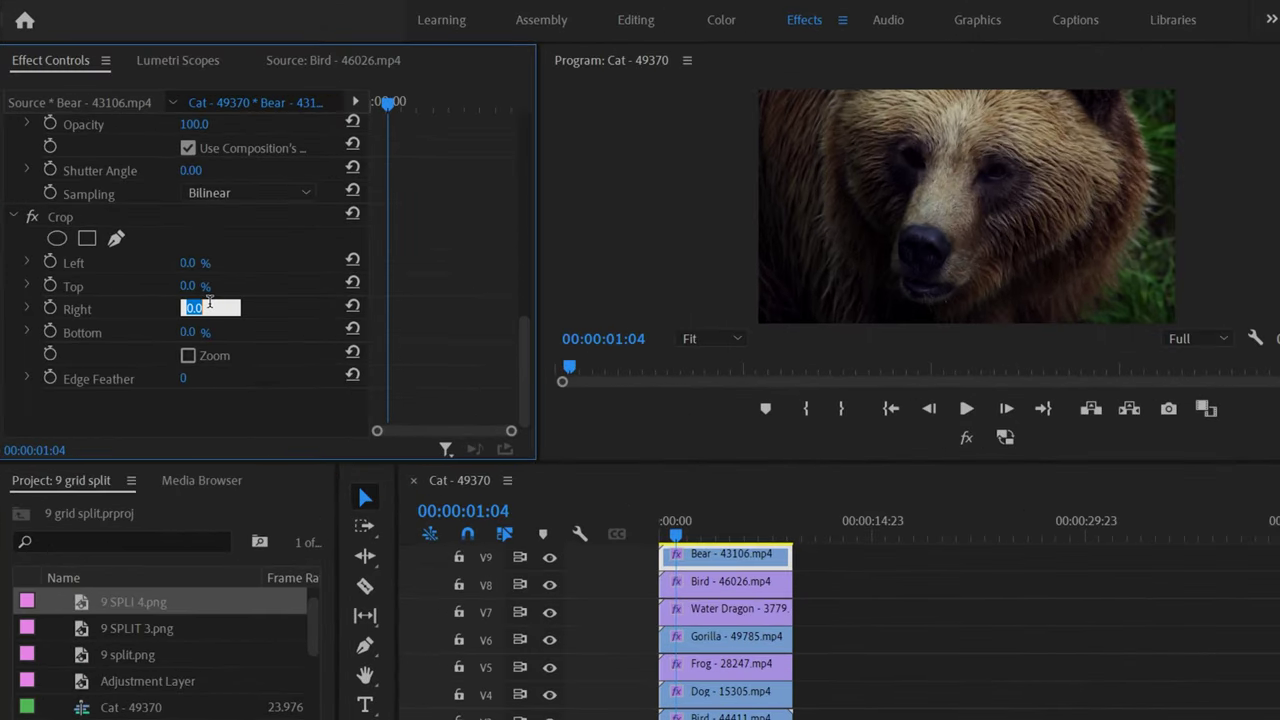
text(66)
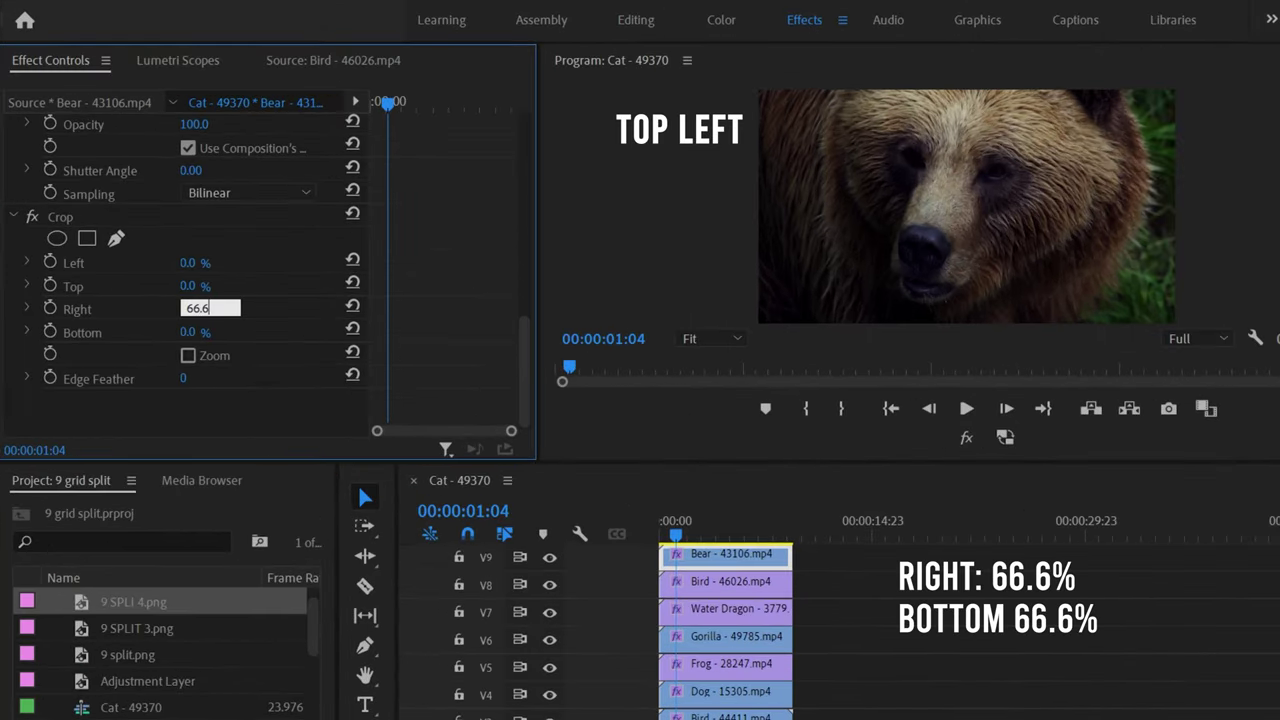
text(.6)
key(Return)
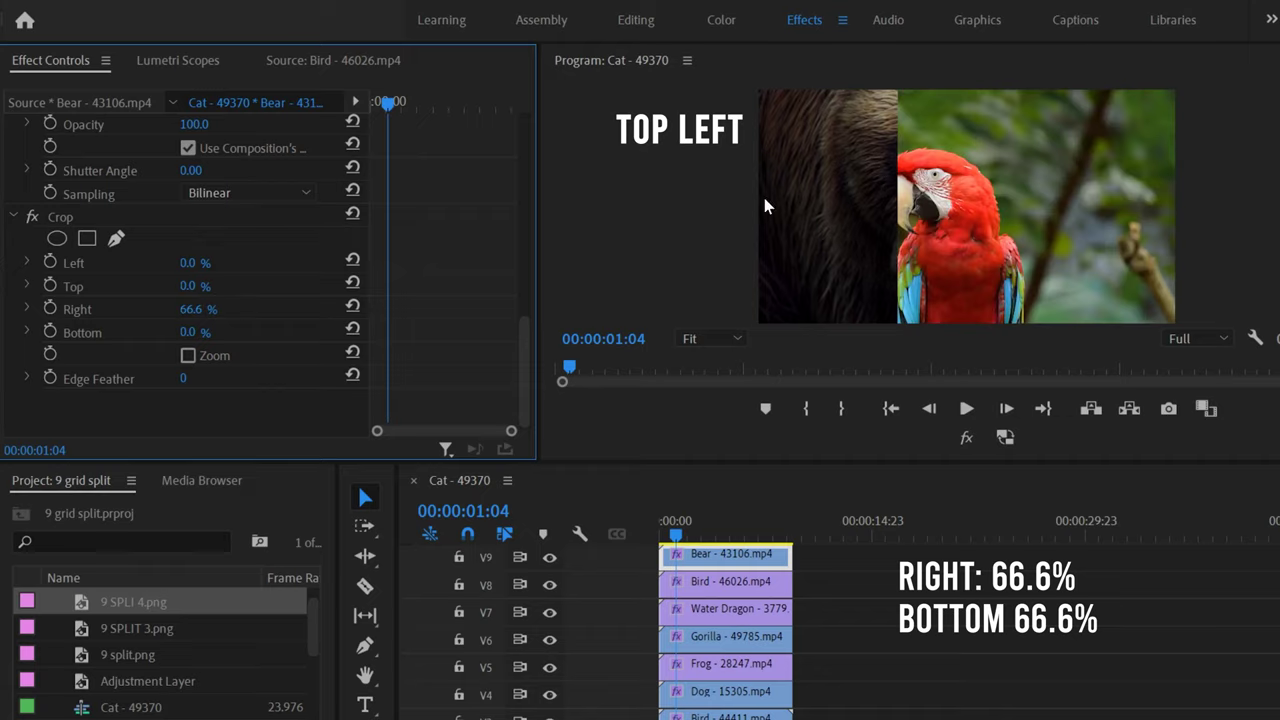
click(188, 334)
text(66.6)
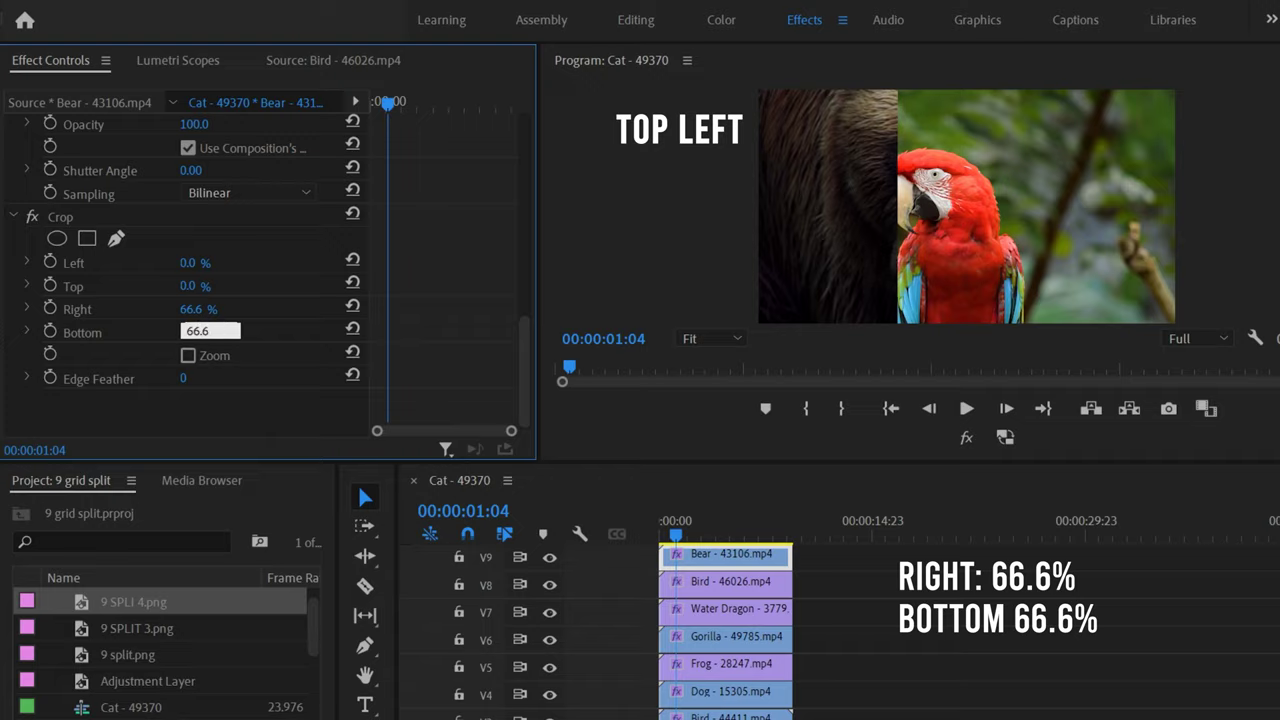
key(Return)
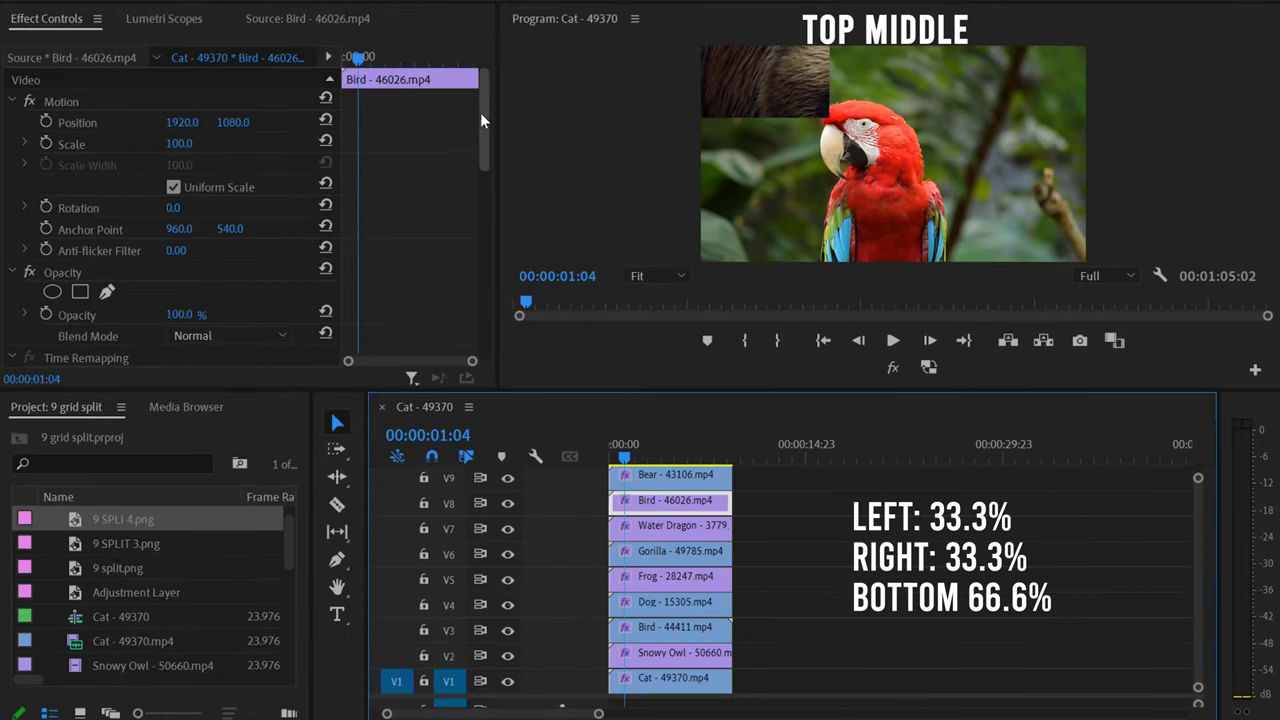
Crop the Bird - 46026.mp4 clip on V8 to the top-middle cell with Left 33.3%, Right 33.3% and Bottom 66.6%.
drag(480, 112, 483, 323)
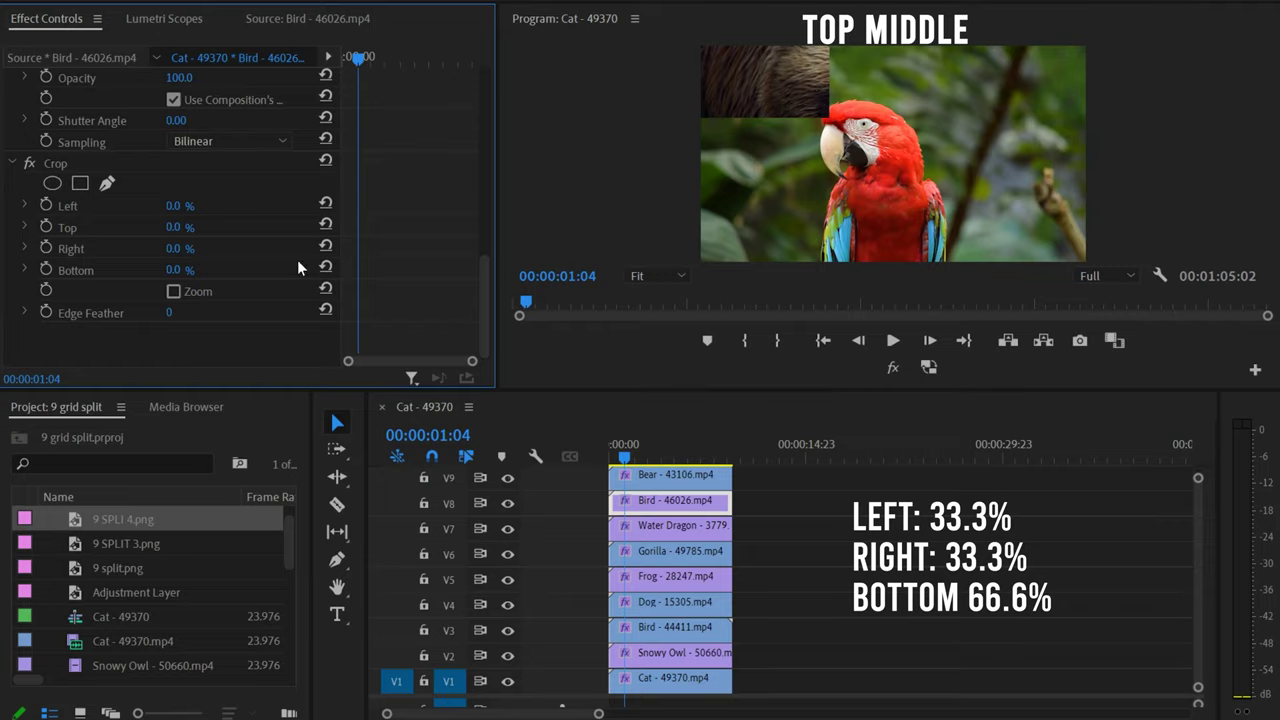
click(172, 206)
text(33)
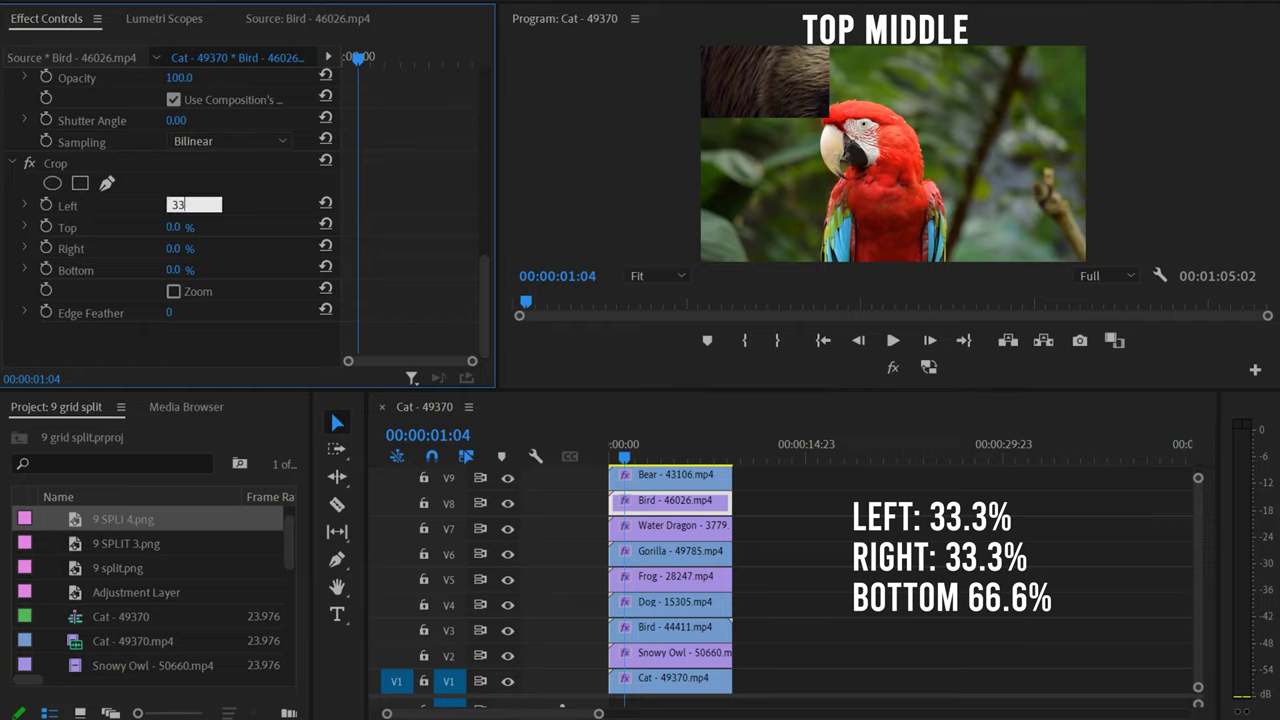
text(.3)
key(Return)
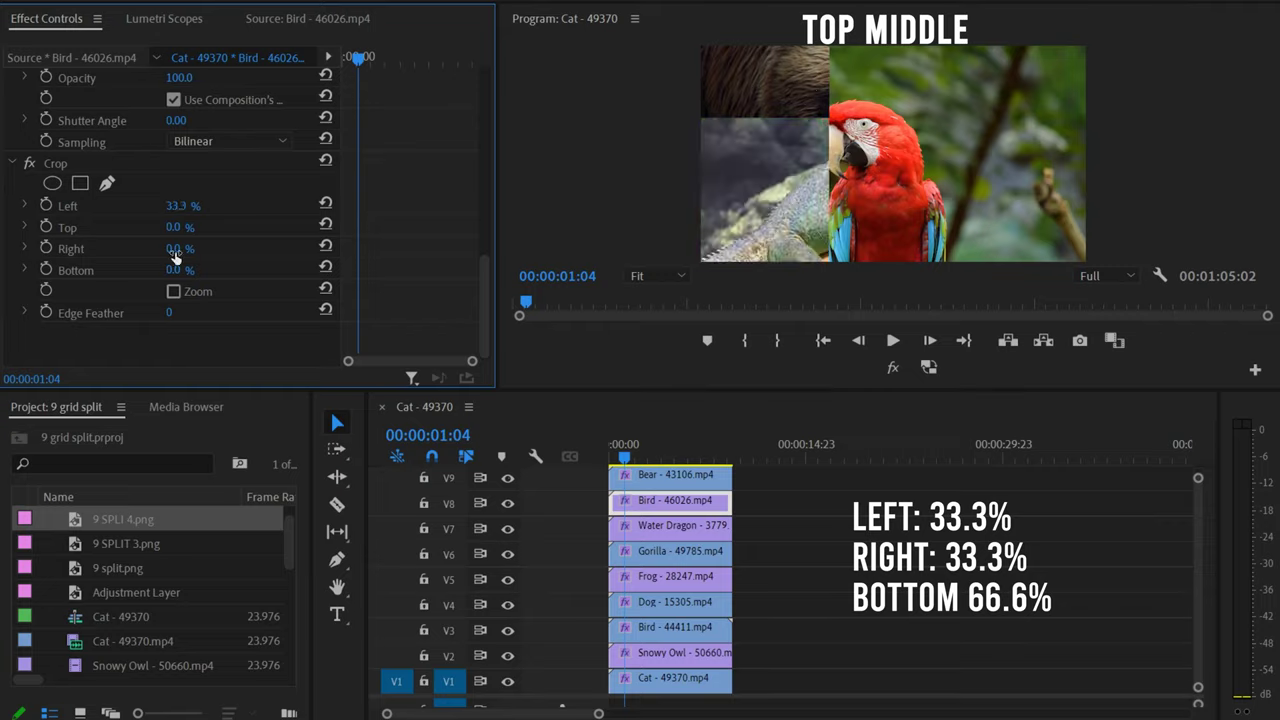
click(190, 247)
text(33)
key(Return)
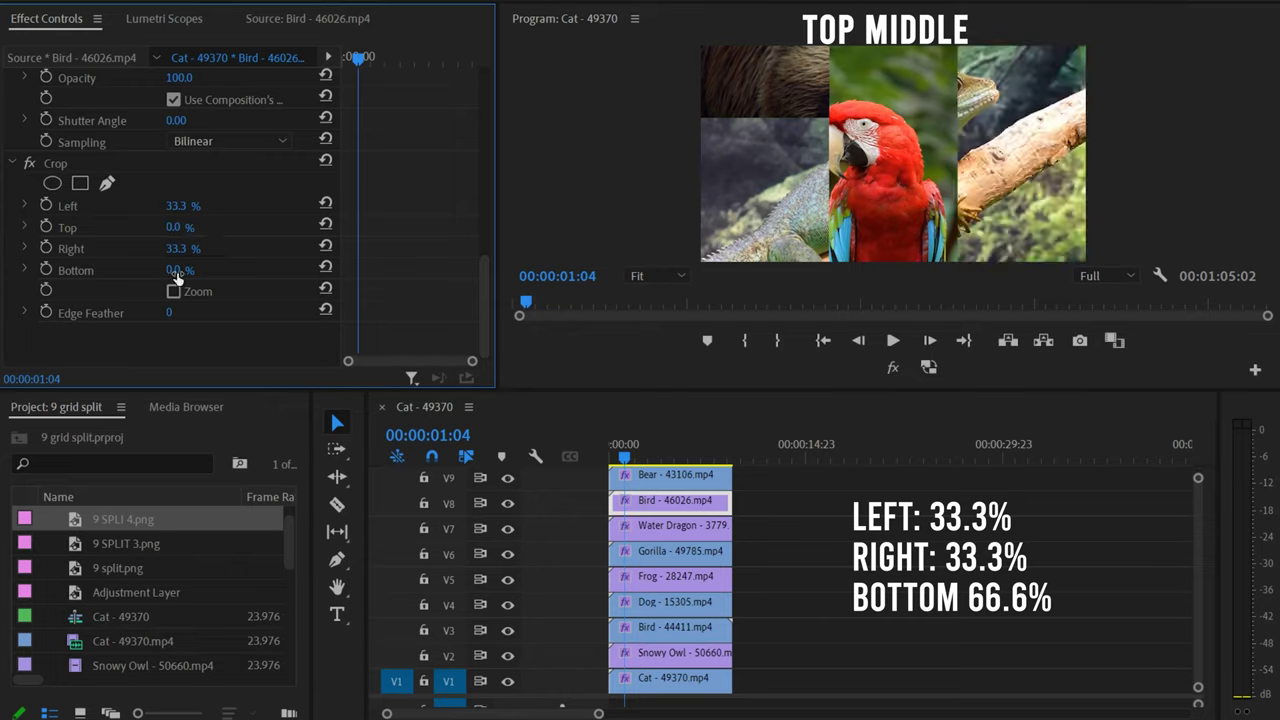
click(176, 270)
text(66.6)
key(Return)
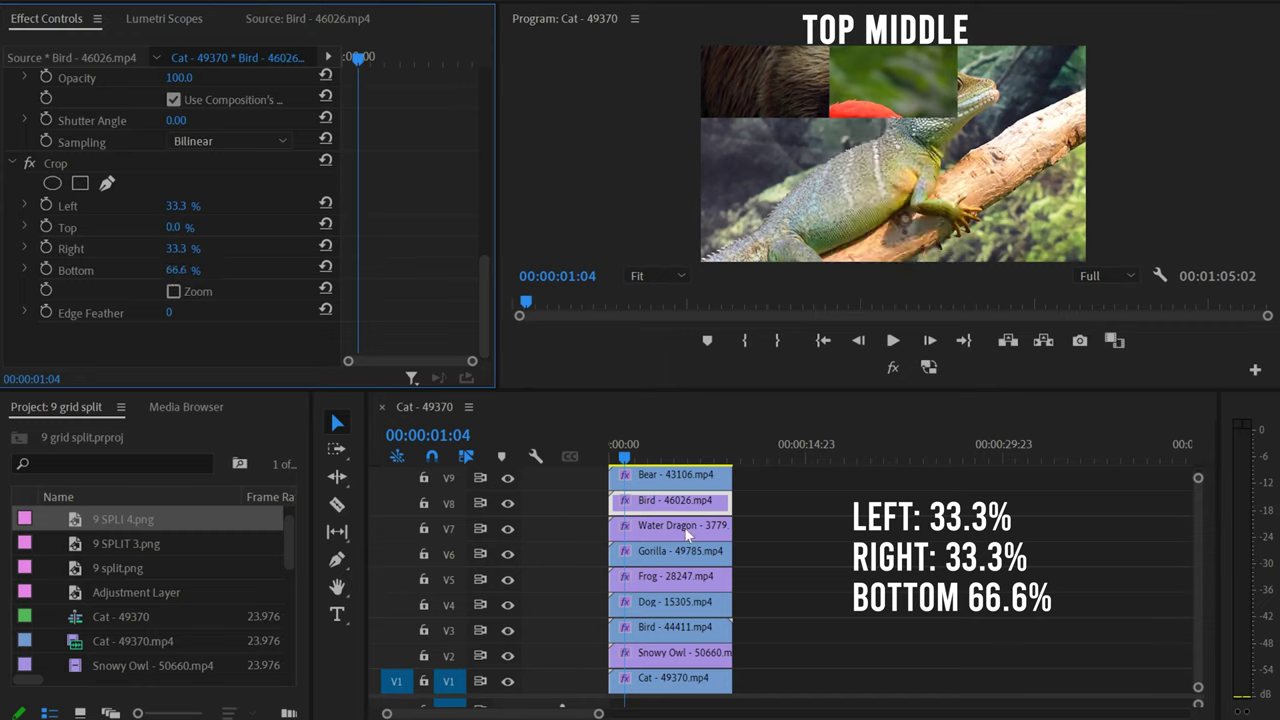
Crop the Water Dragon clip on V7 to the top-right cell with Left 66.6% and Bottom 66.6%.
click(647, 530)
drag(482, 143, 457, 333)
click(195, 203)
text(66.6)
key(Return)
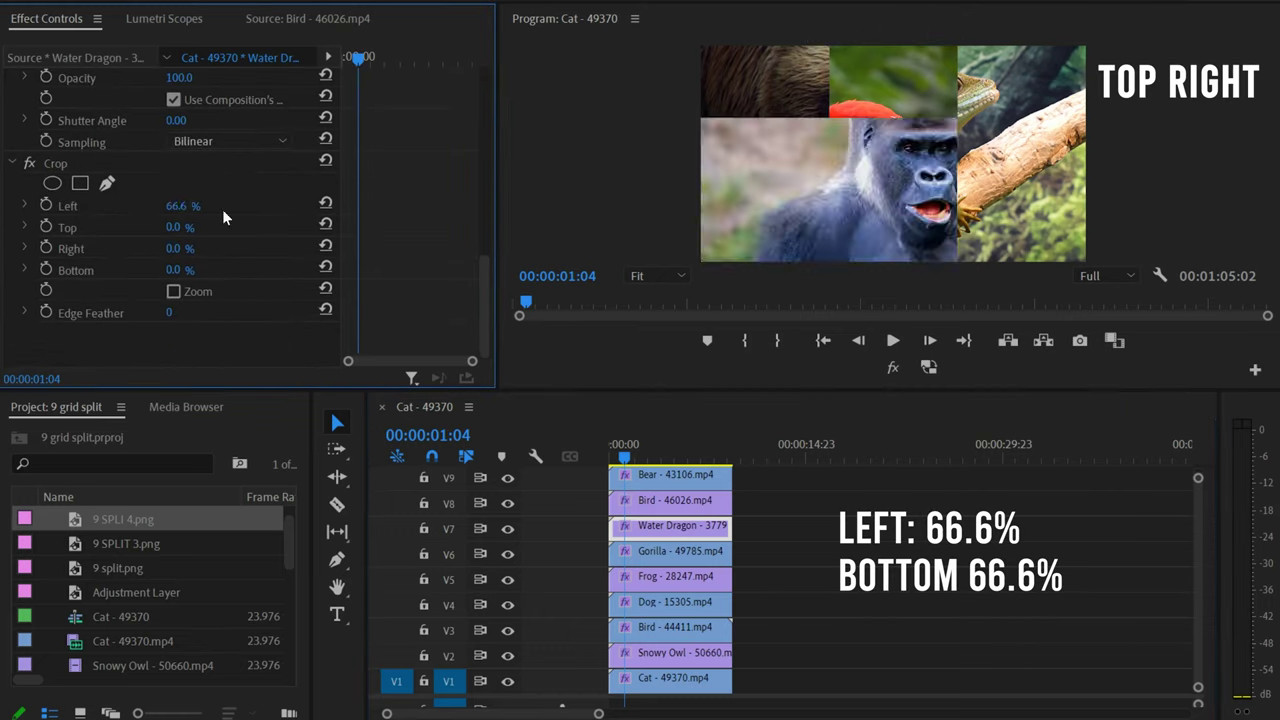
click(192, 267)
text(66.6)
key(Return)
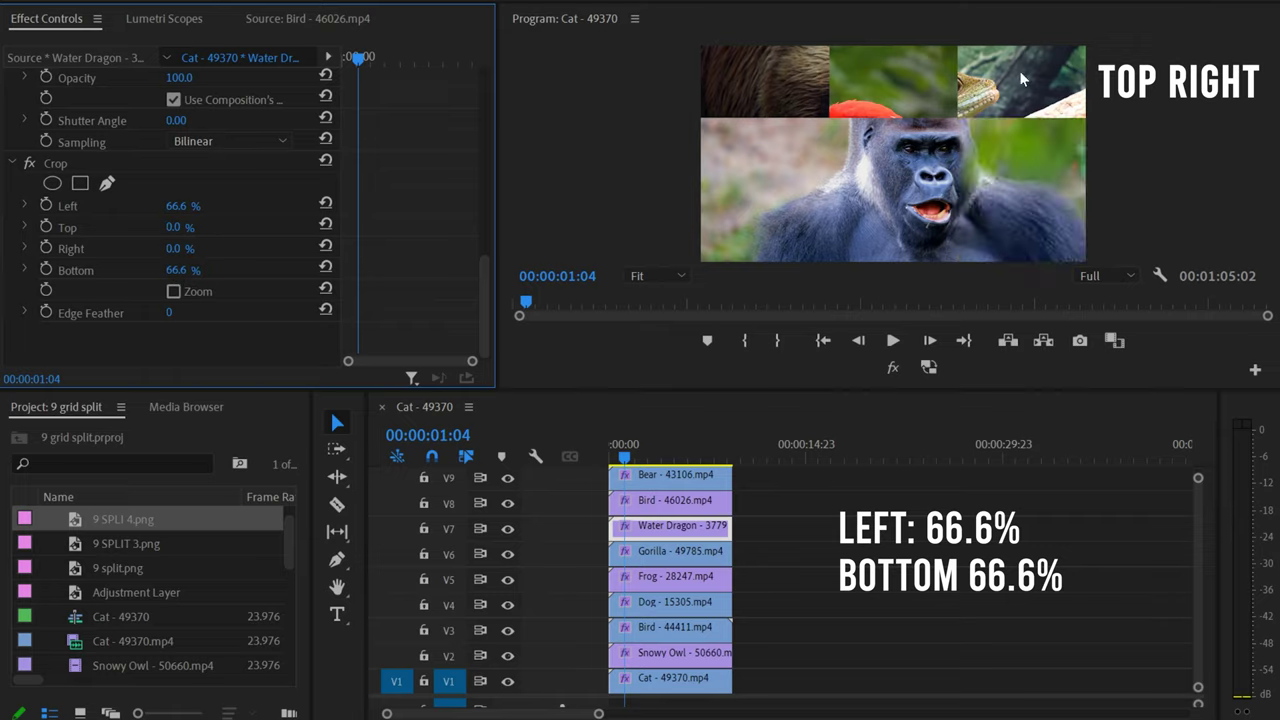
Crop the Gorilla - 49785.mp4 clip on V6 to the middle-left cell with Right 66.6%, Bottom 33.3% and Top 33.3%.
click(652, 551)
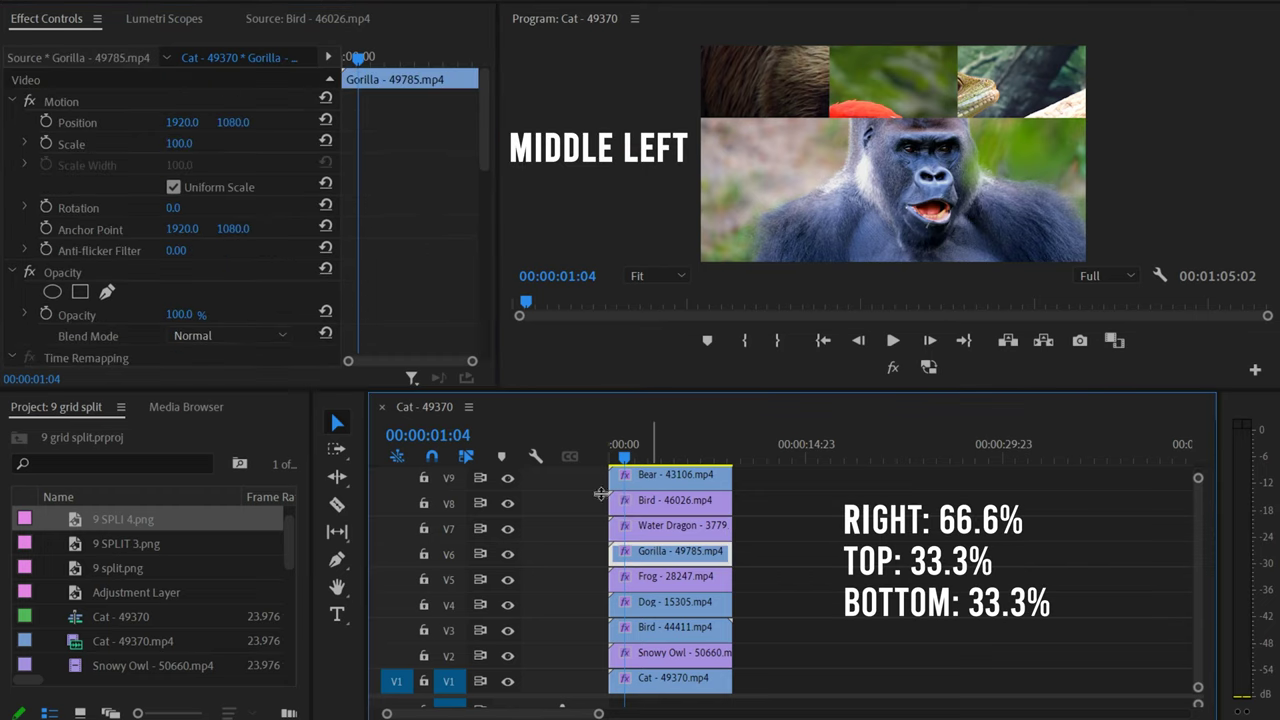
drag(488, 140, 471, 322)
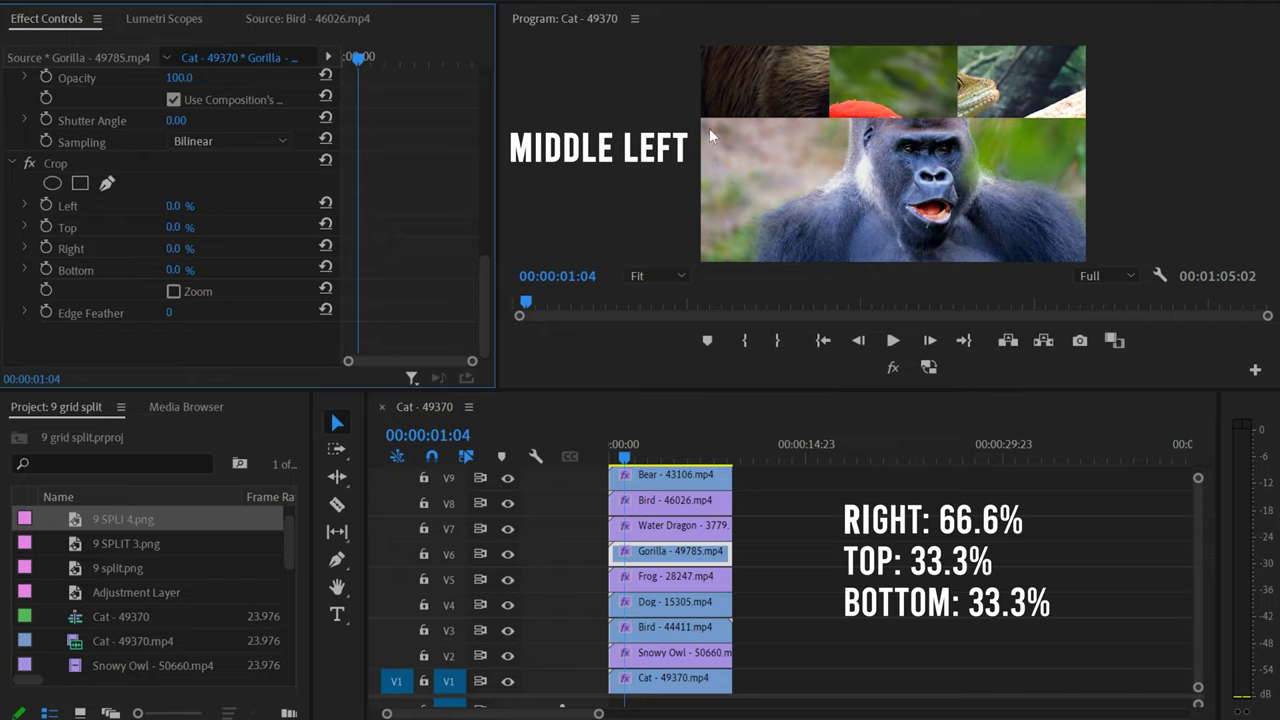
click(178, 248)
text(66.6)
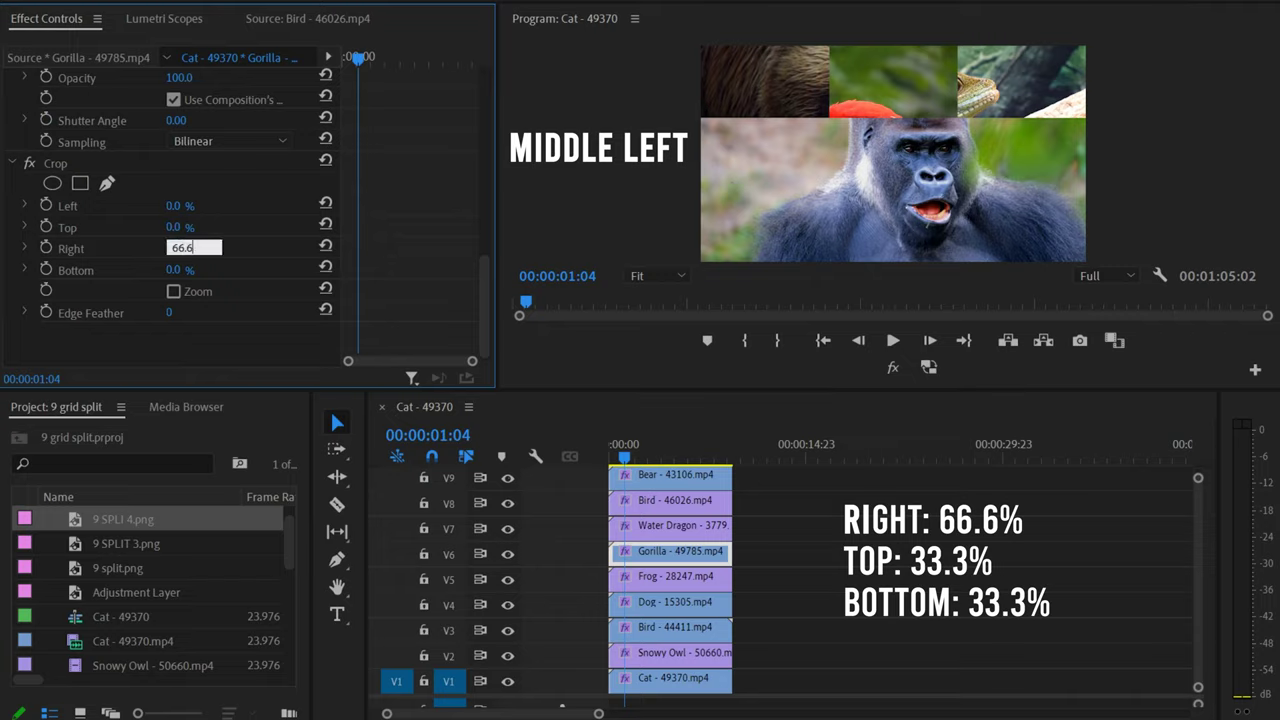
key(Return)
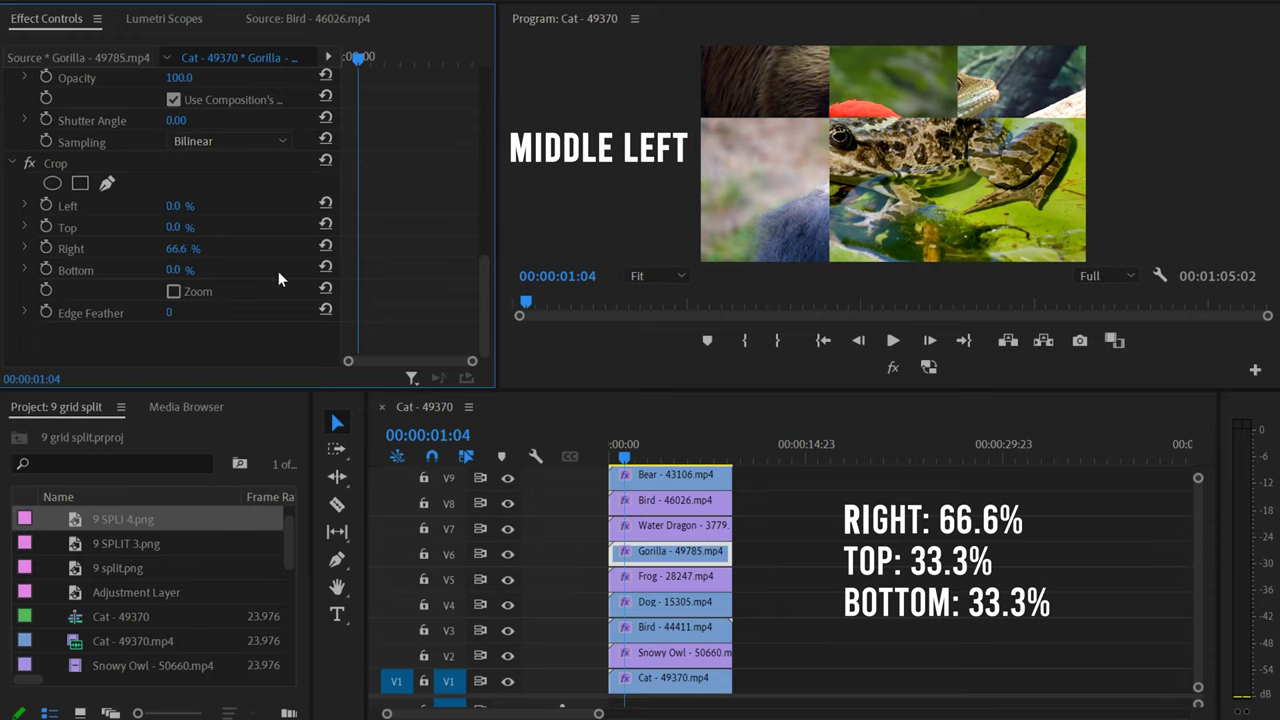
click(172, 270)
text(33.3)
key(Return)
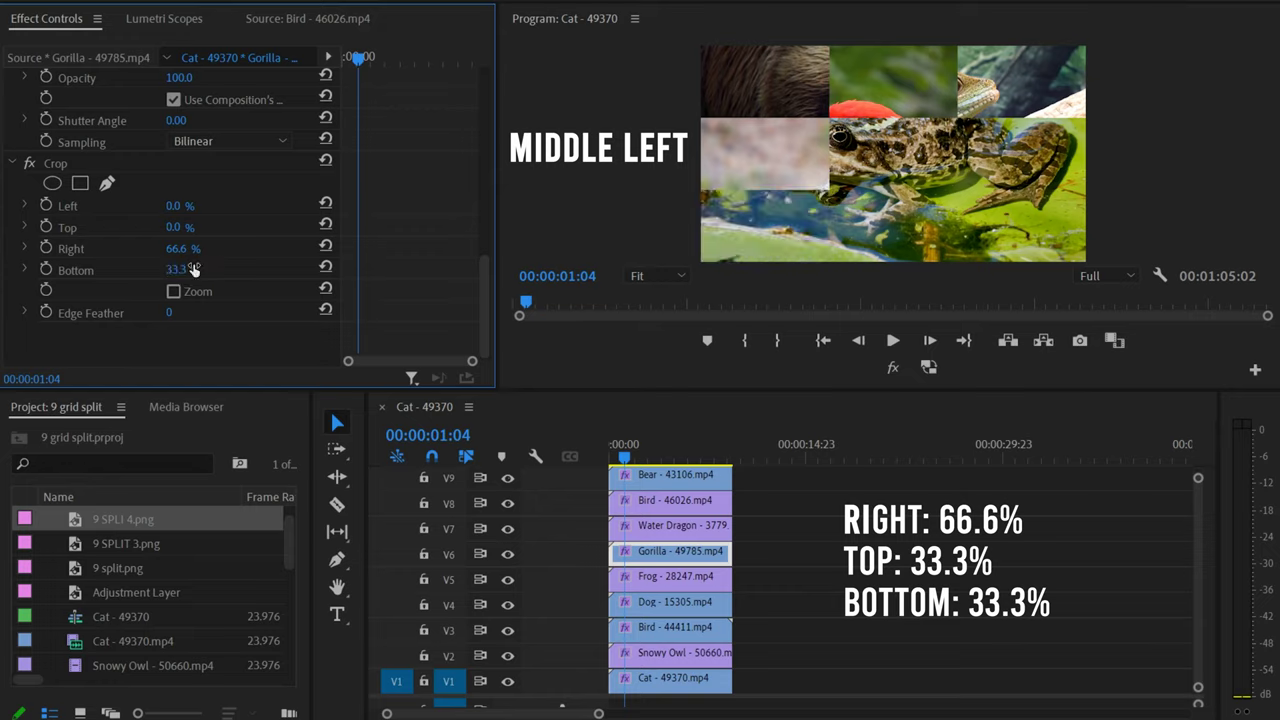
click(174, 228)
text(33.3)
key(Return)
Crop the Frog - 28247.mp4 clip on V5 to the center cell with Left, Top, Right and Bottom all at 33.3%.
click(652, 577)
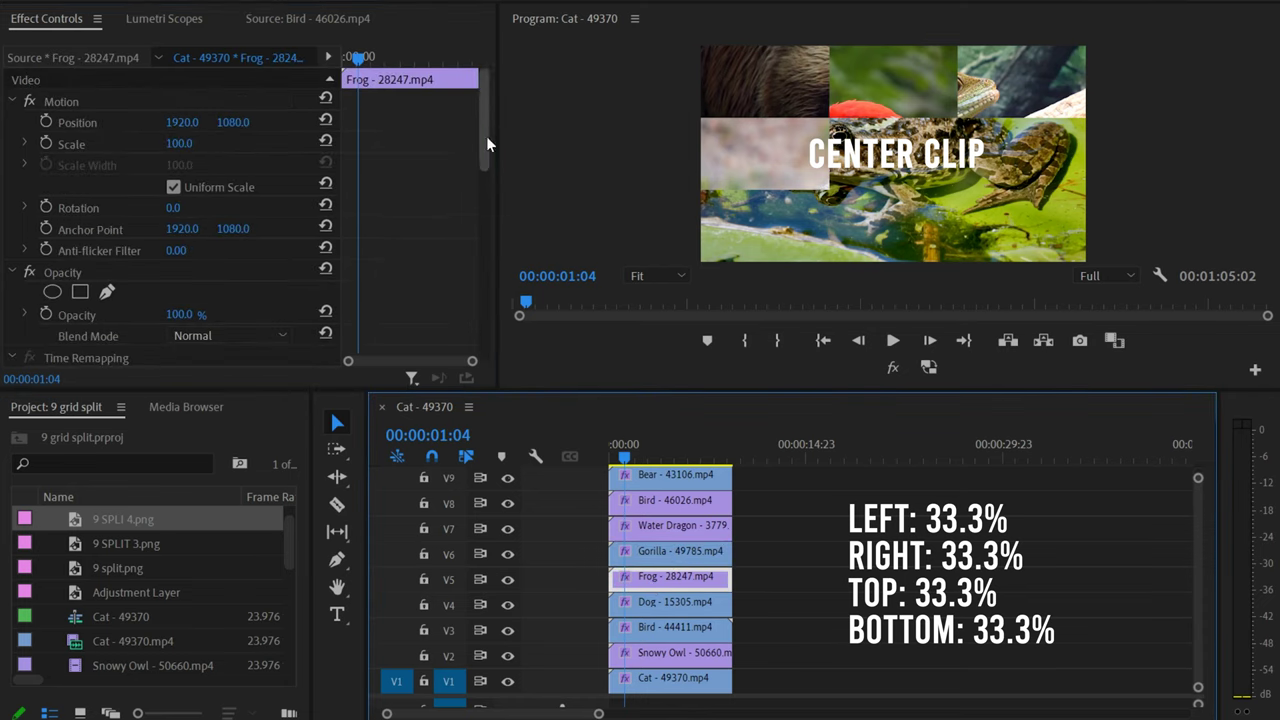
drag(486, 136, 474, 332)
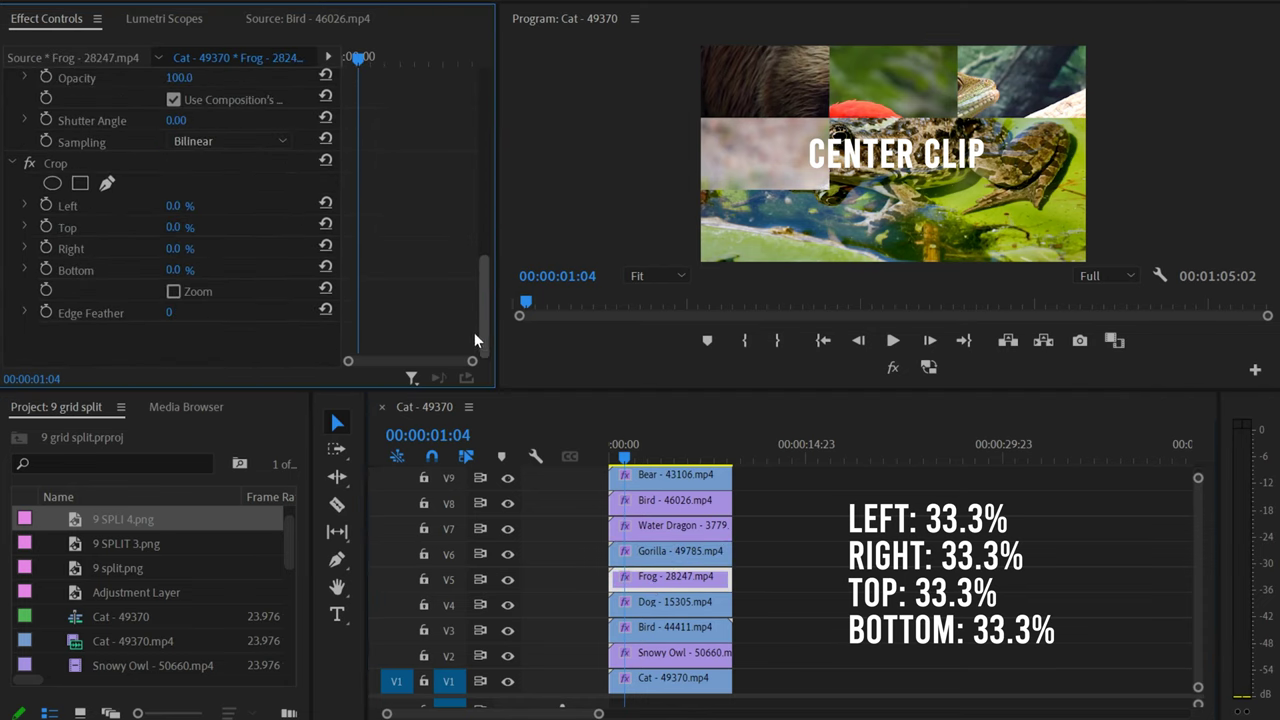
click(178, 206)
text(33.3)
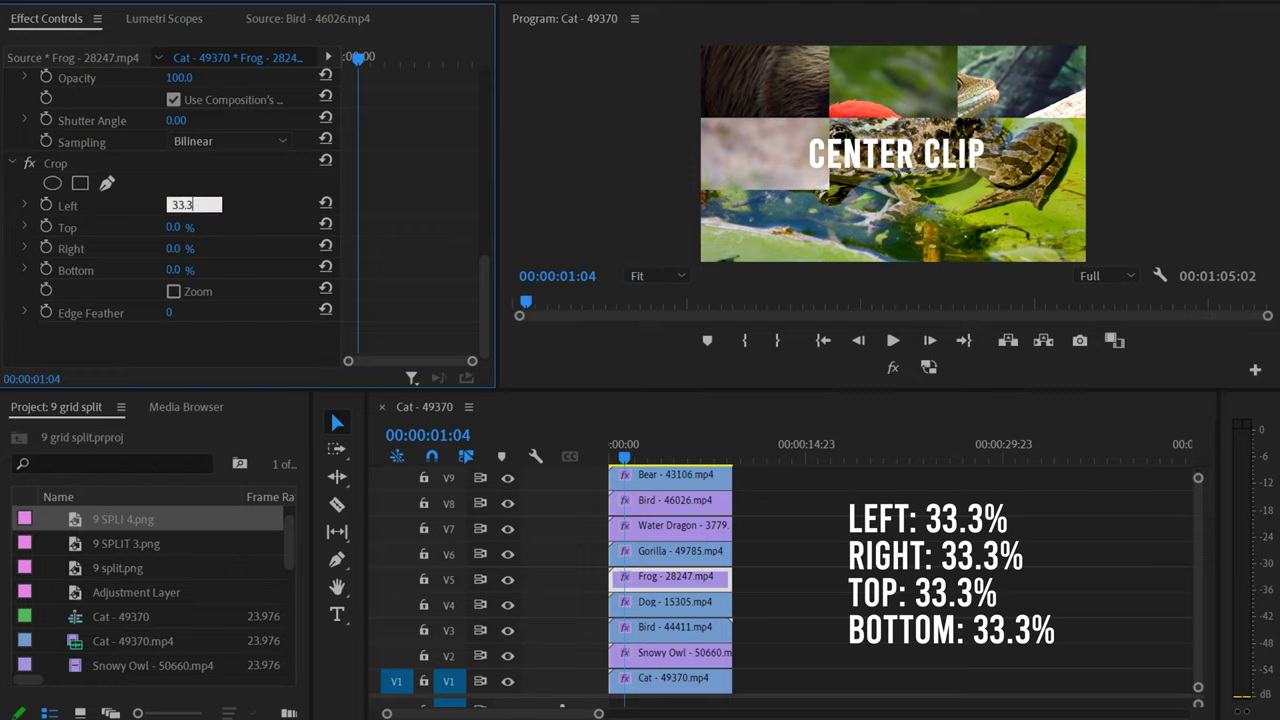
key(Return)
click(200, 225)
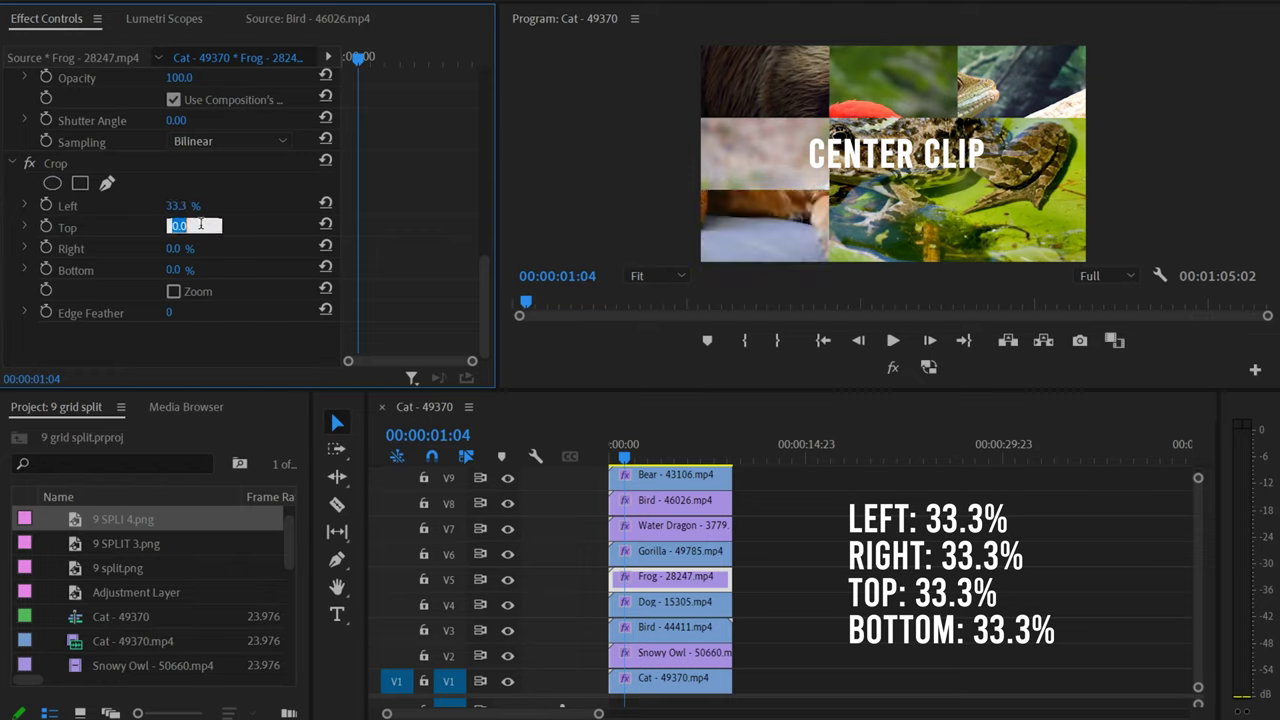
text(33.3)
key(Return)
click(186, 248)
text(3)
key(Return)
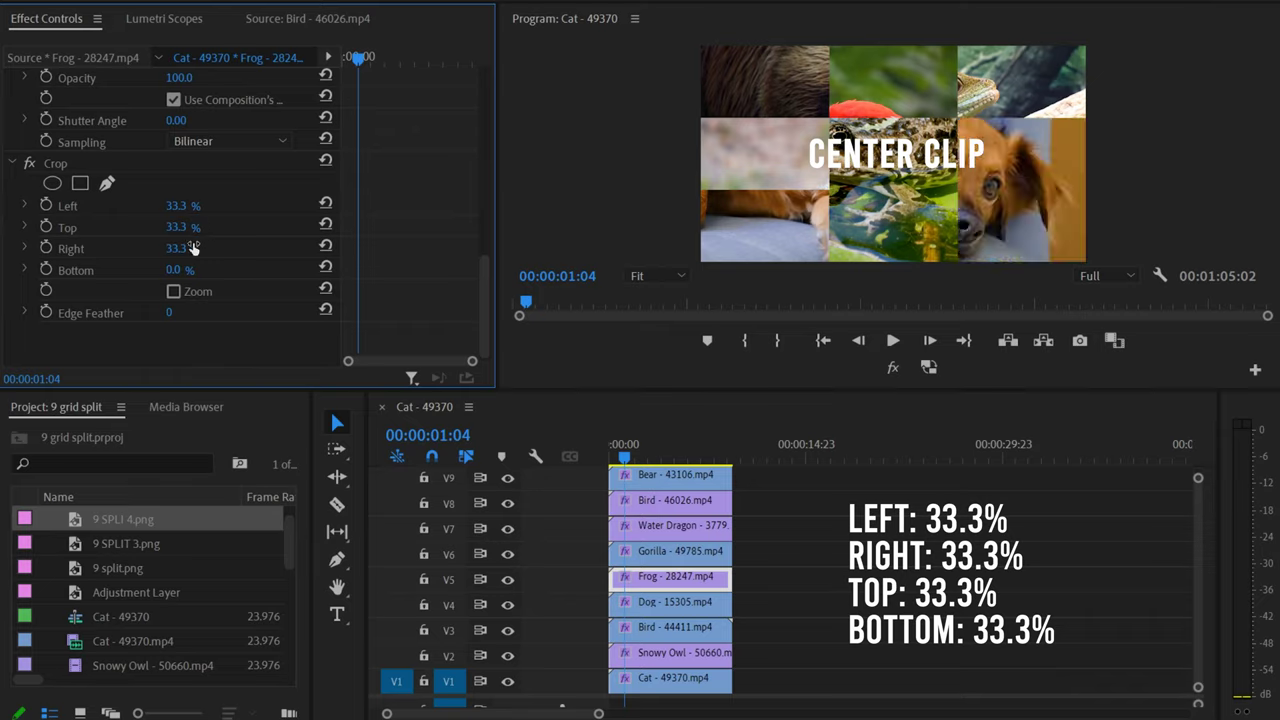
click(180, 268)
text(33.3)
key(Return)
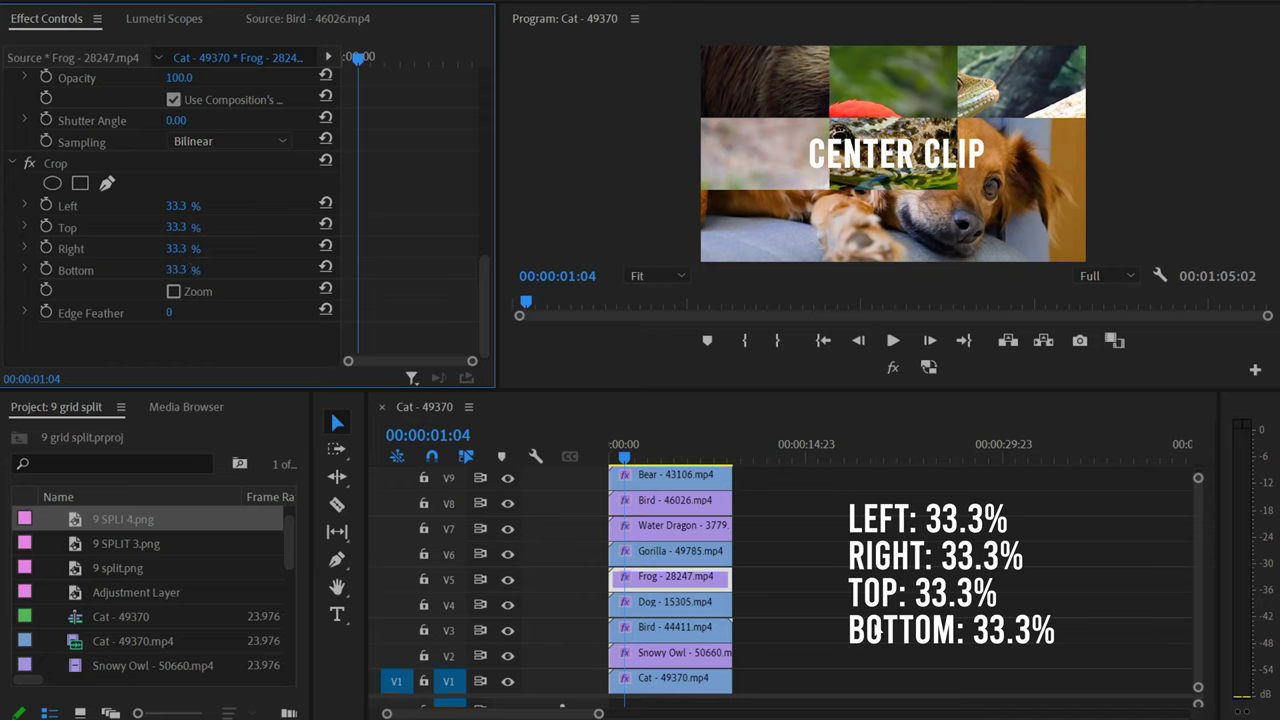
Crop the Dog - 15305.mp4 clip on V4 to the middle-right cell with Left 66.6%, Top 33.3% and Bottom 33.3%.
click(667, 601)
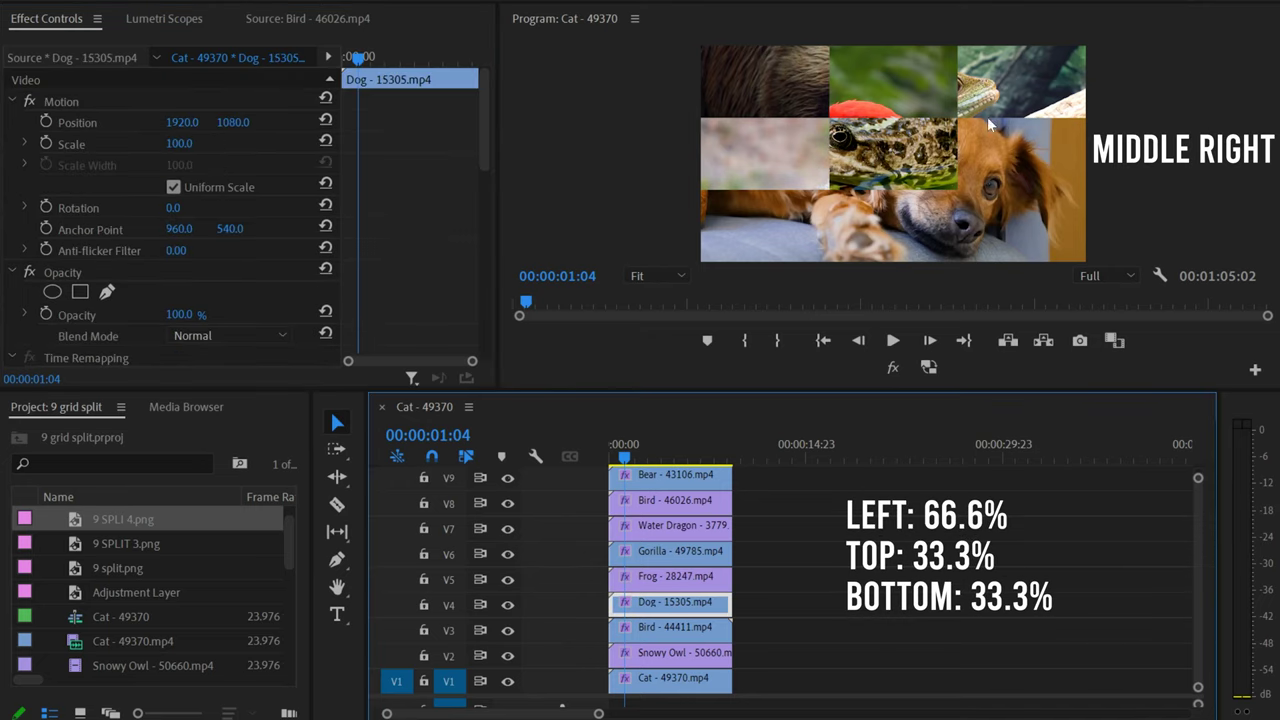
drag(485, 125, 478, 288)
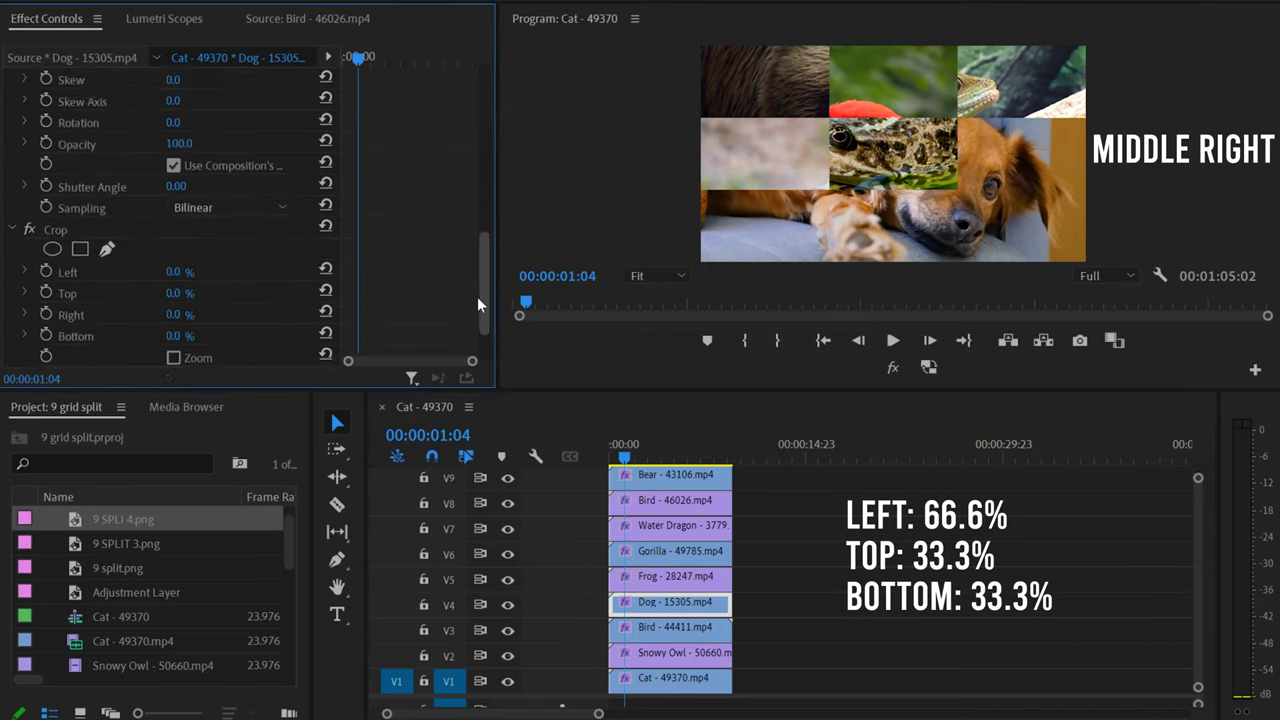
click(194, 203)
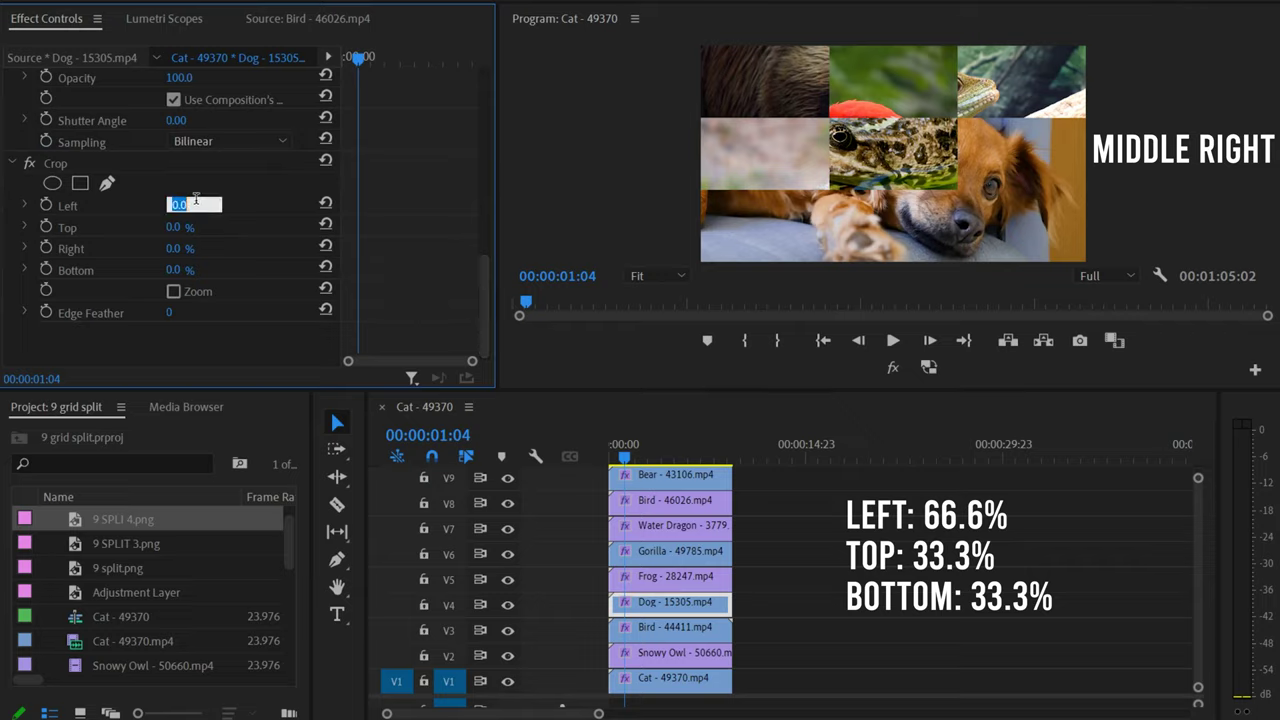
text(66.6)
key(Return)
click(174, 227)
text(33.3)
key(Return)
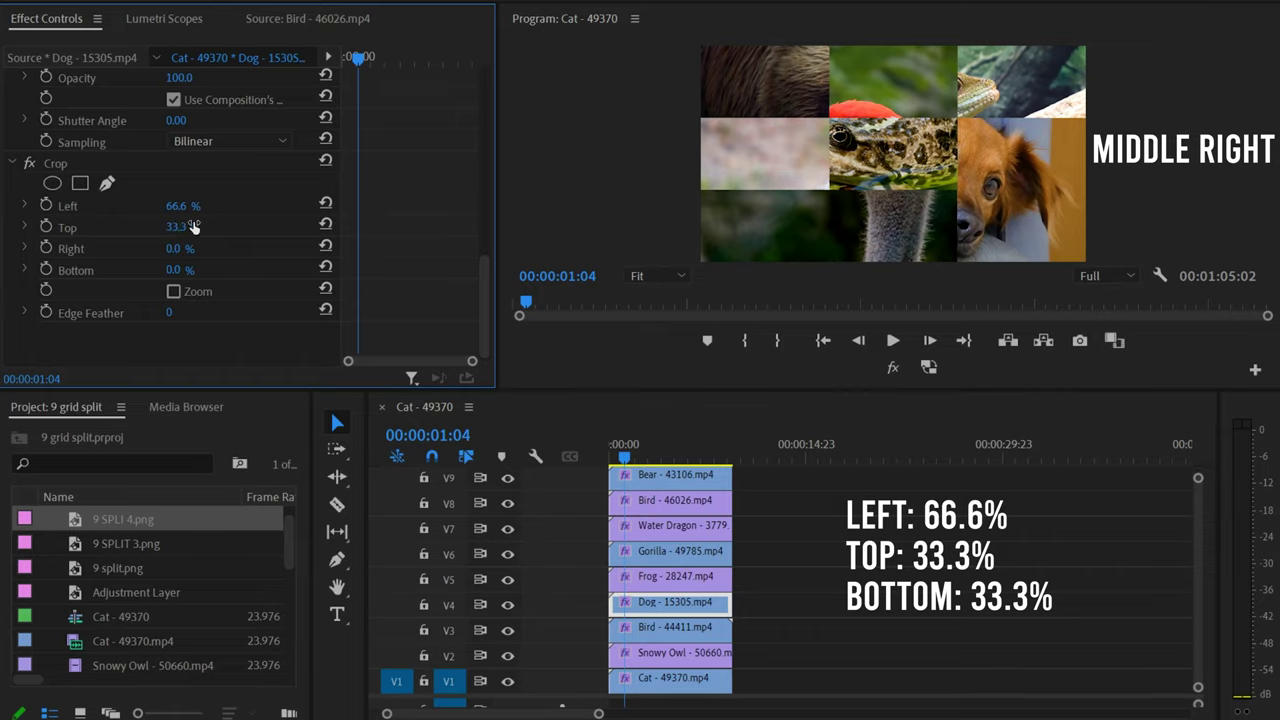
click(174, 270)
text(33.3)
key(Return)
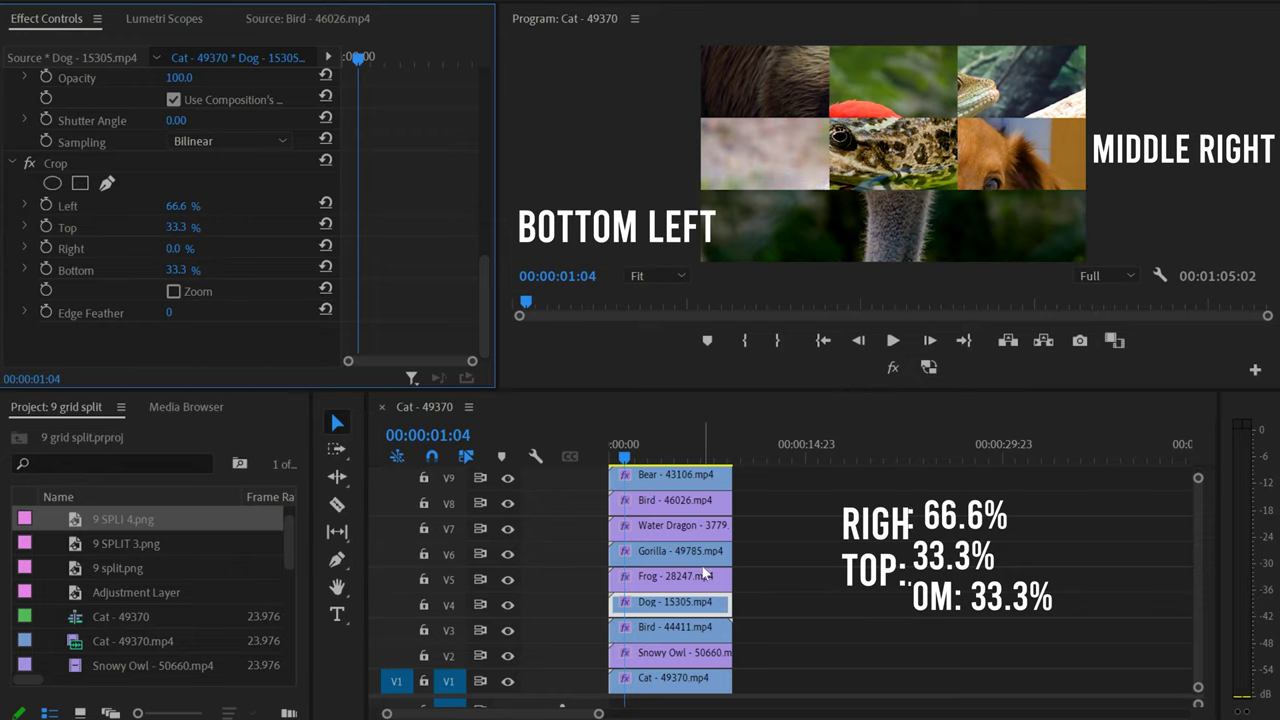
Crop the Bird - 44411.mp4 clip on V3 to the bottom-left cell with Right 66.6% and Top 66.6%.
click(656, 629)
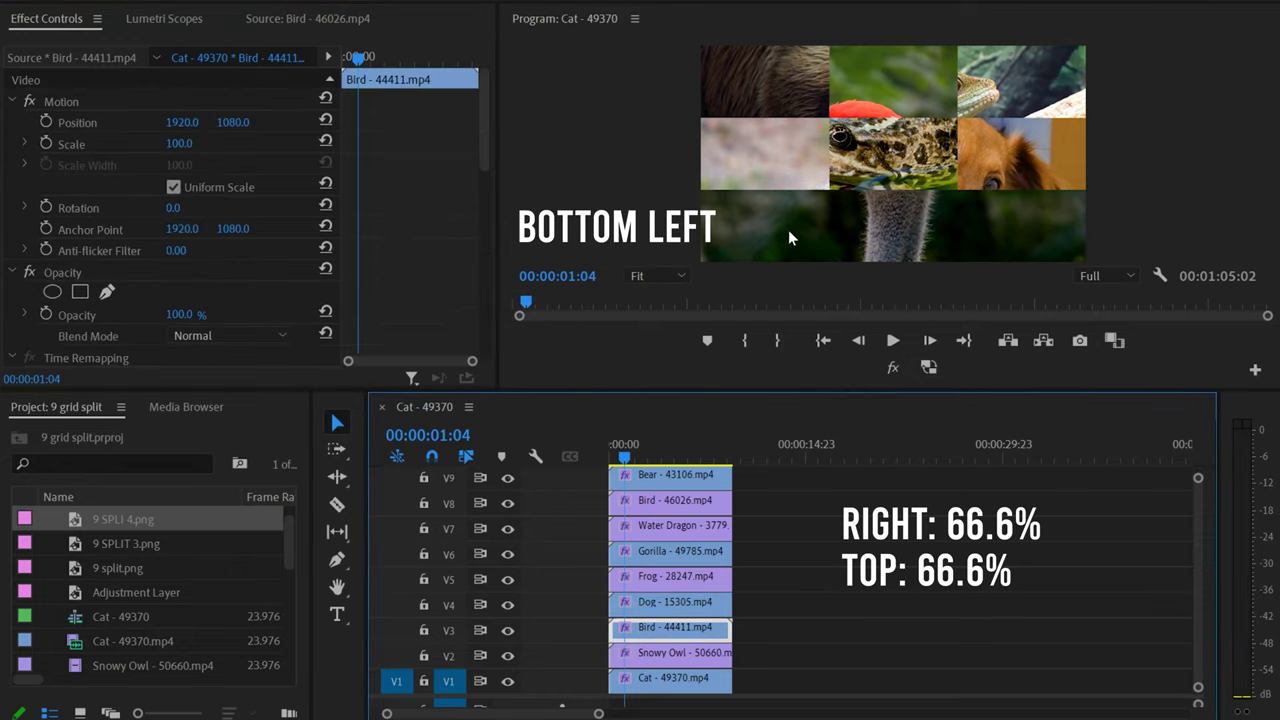
drag(482, 127, 463, 333)
drag(178, 249, 192, 247)
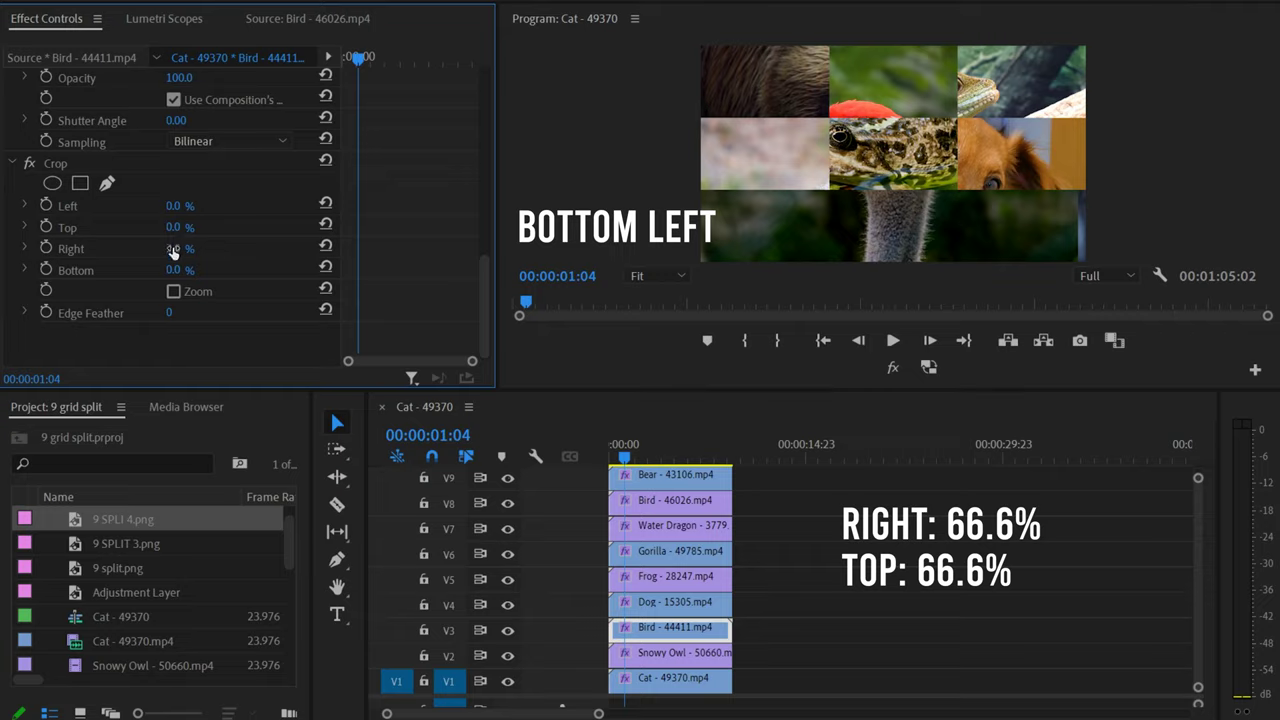
click(173, 249)
text(66.6)
key(Return)
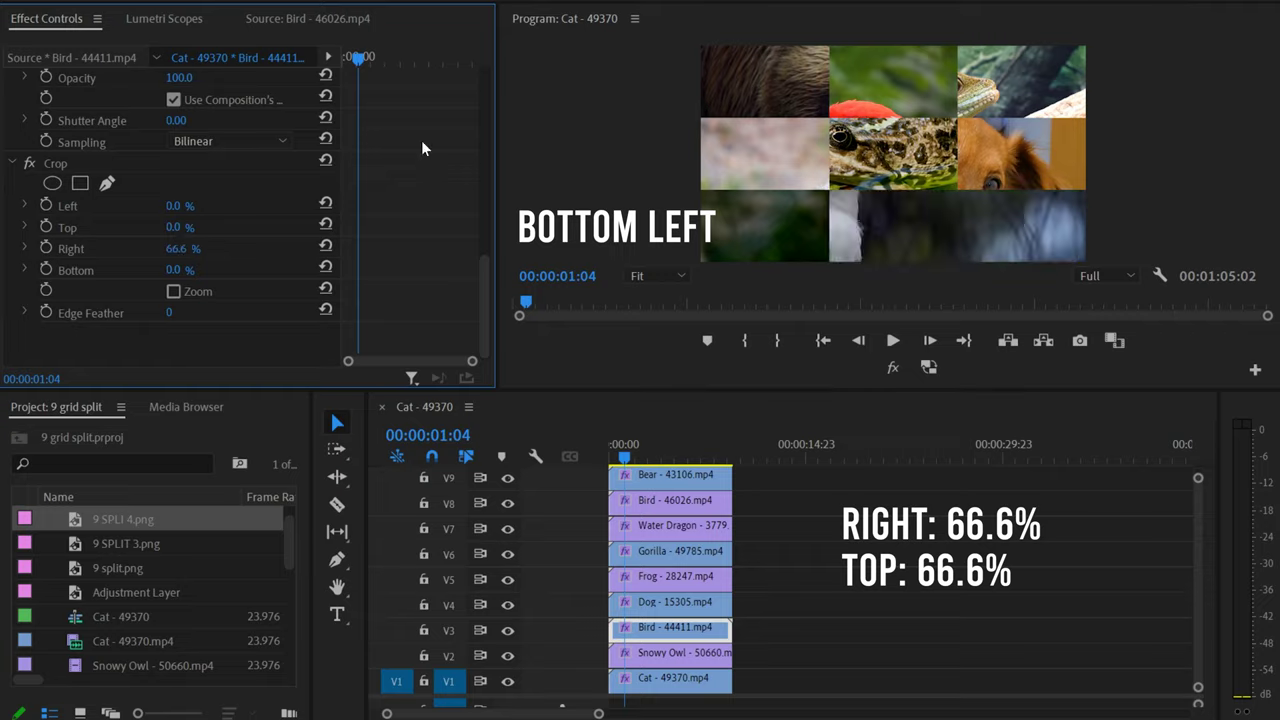
click(176, 227)
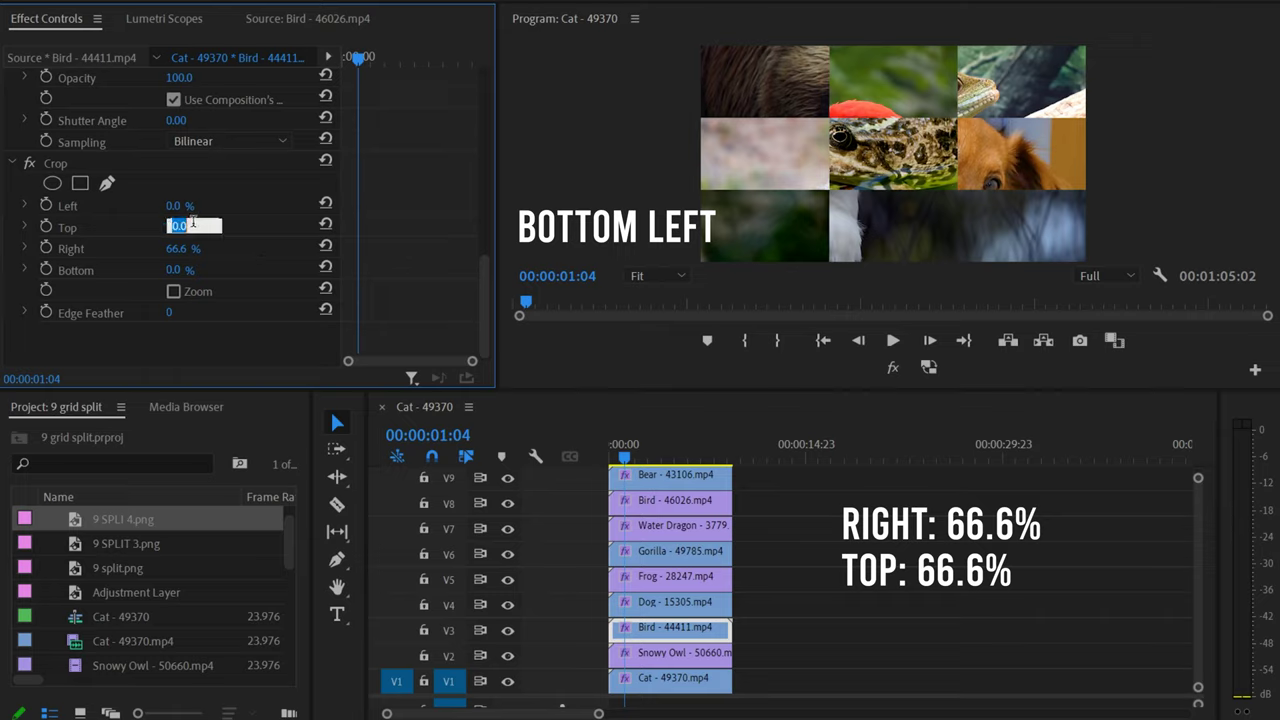
text(66.6)
key(Return)
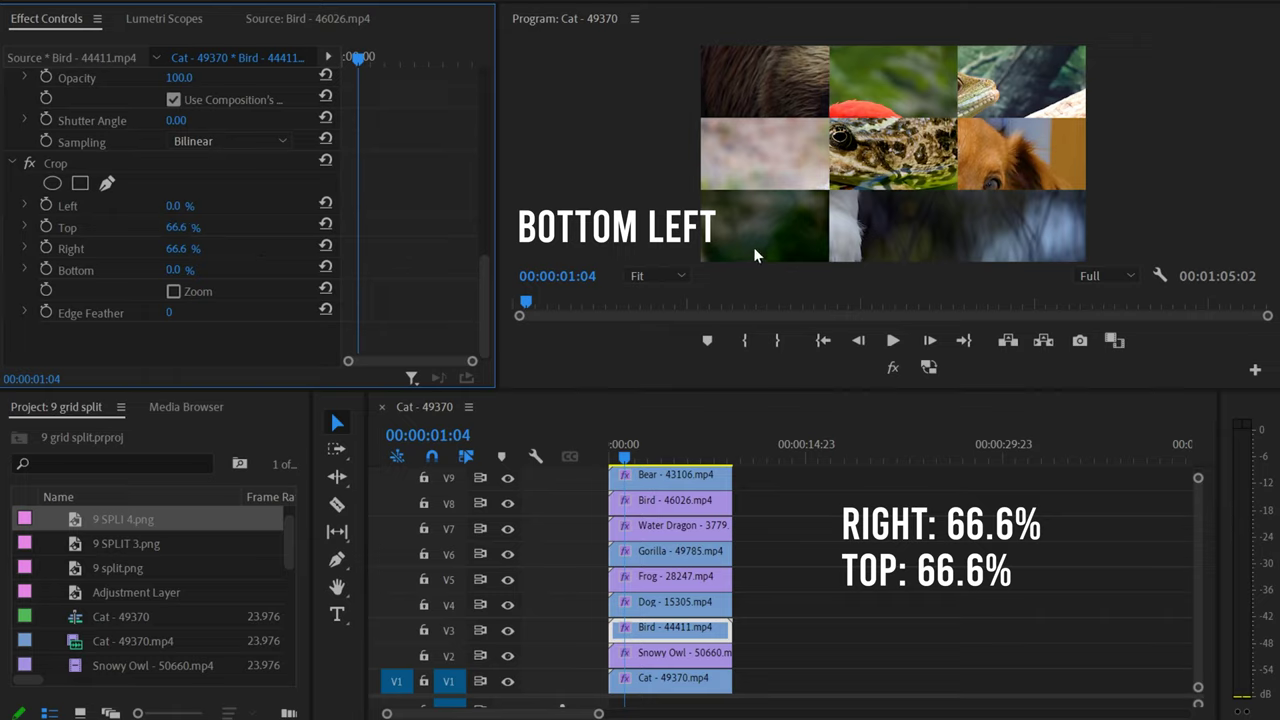
Crop the Snowy Owl clip on V2 to the bottom-middle cell with Left 33.3%, Right 33.3% and Top 66.6%.
click(680, 660)
drag(479, 118, 459, 324)
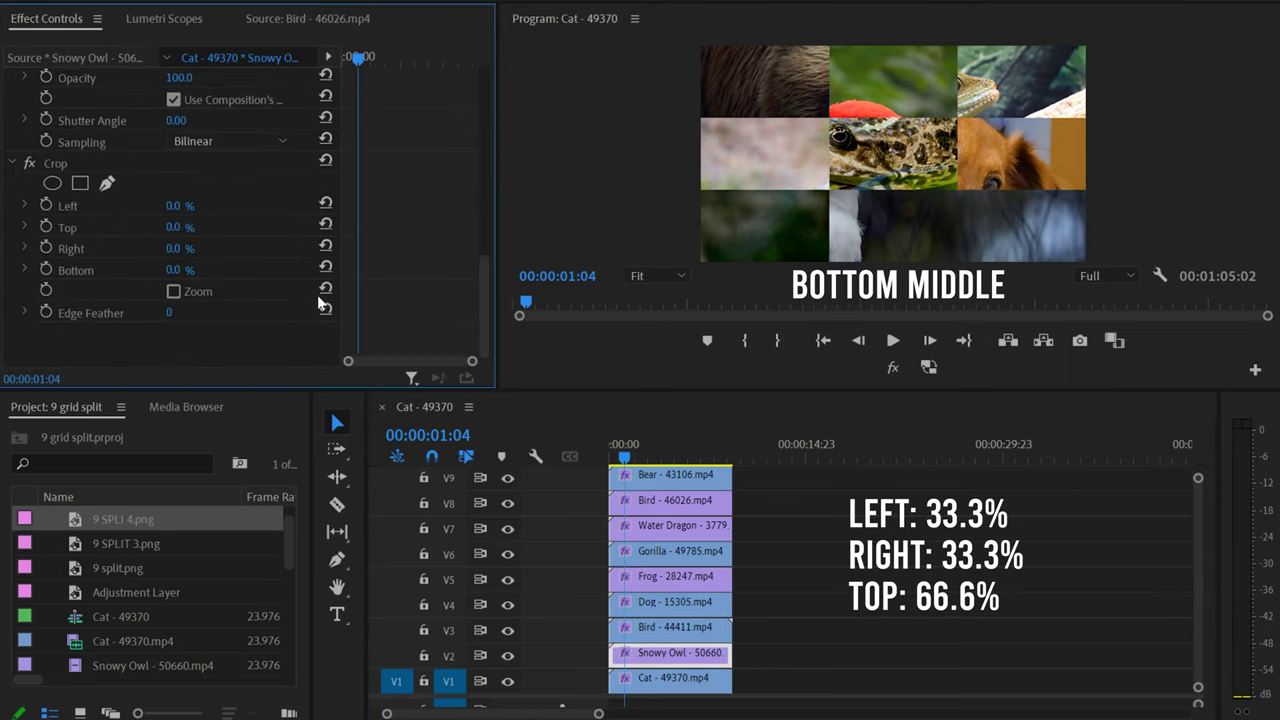
click(175, 207)
text(33.3)
key(Return)
click(175, 247)
text(33.3)
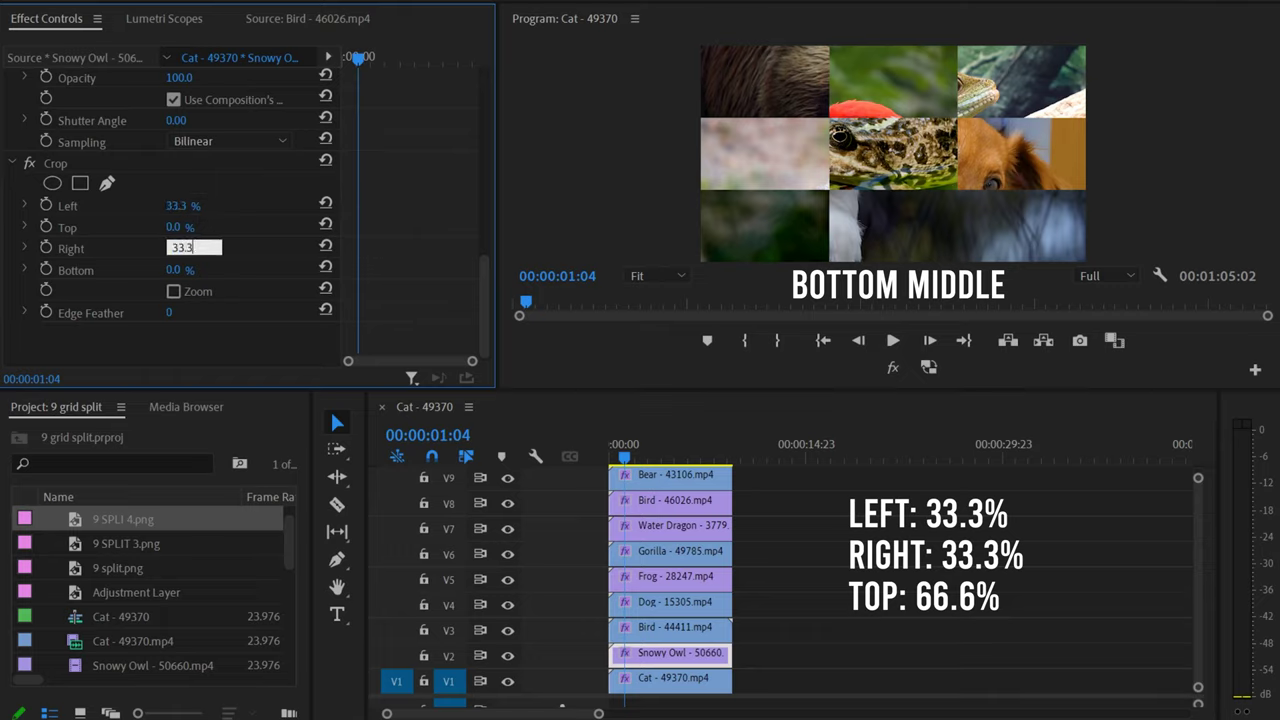
key(Return)
click(171, 228)
text(66.6)
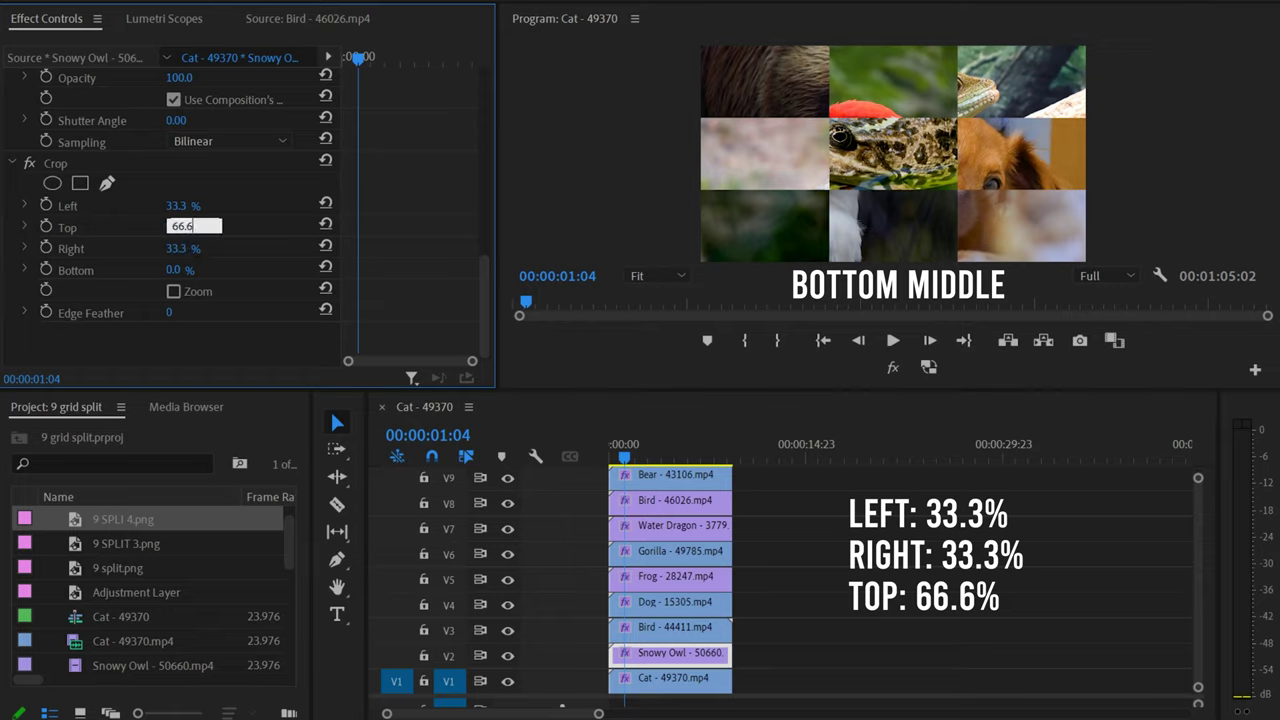
key(Return)
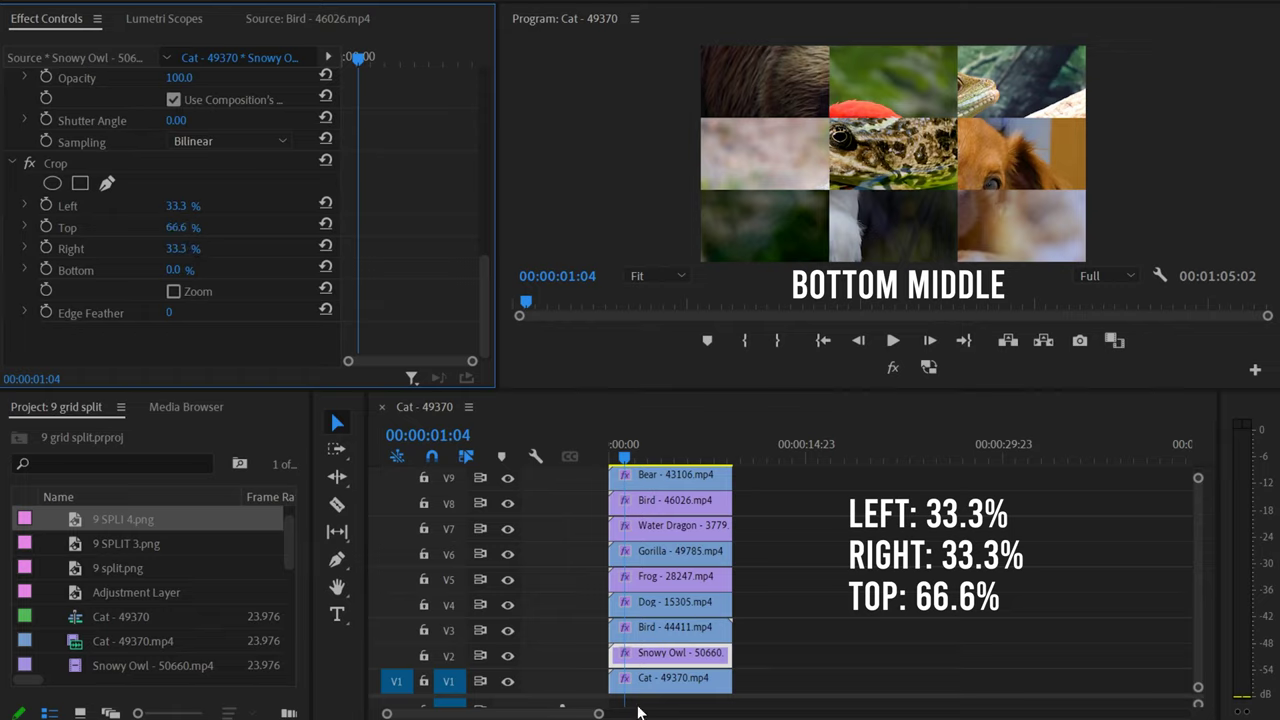
Crop the Cat - 49370.mp4 clip on V1 to the bottom-right cell with Left 66.6% and Top 66.6%.
click(660, 680)
drag(484, 120, 483, 314)
click(176, 207)
text(66.6)
key(Return)
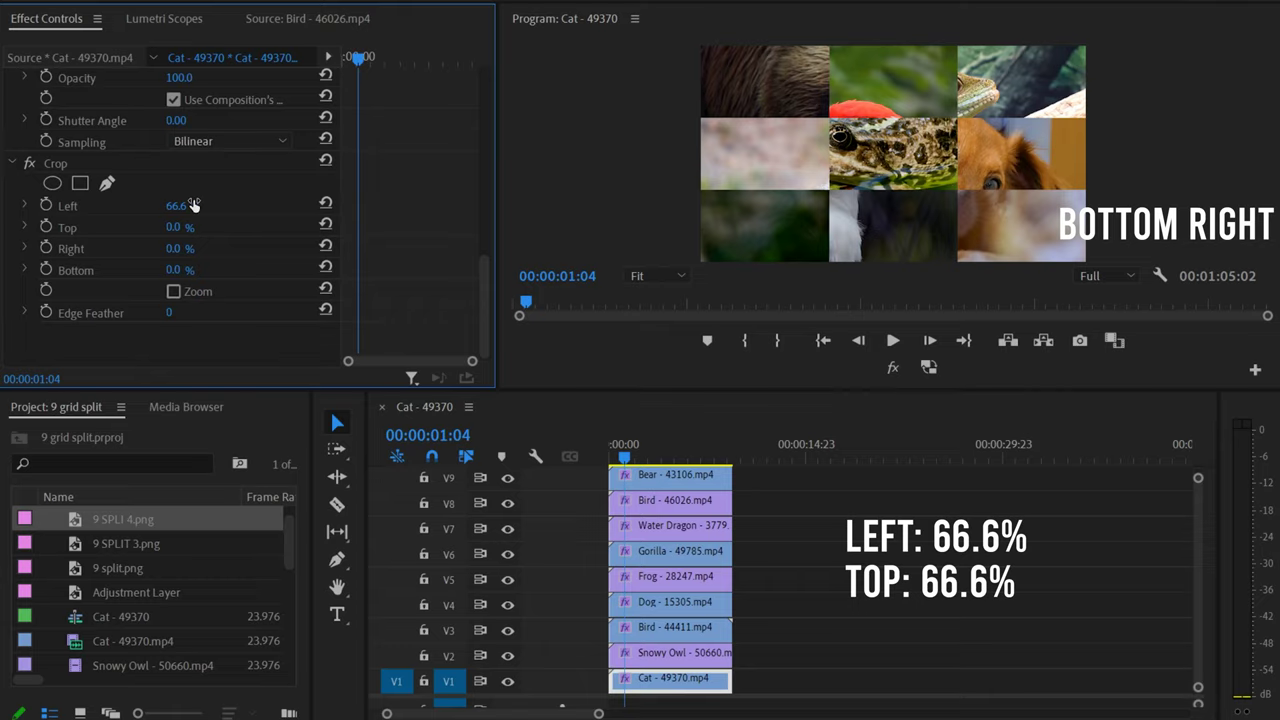
click(175, 227)
text(66.6)
key(Return)
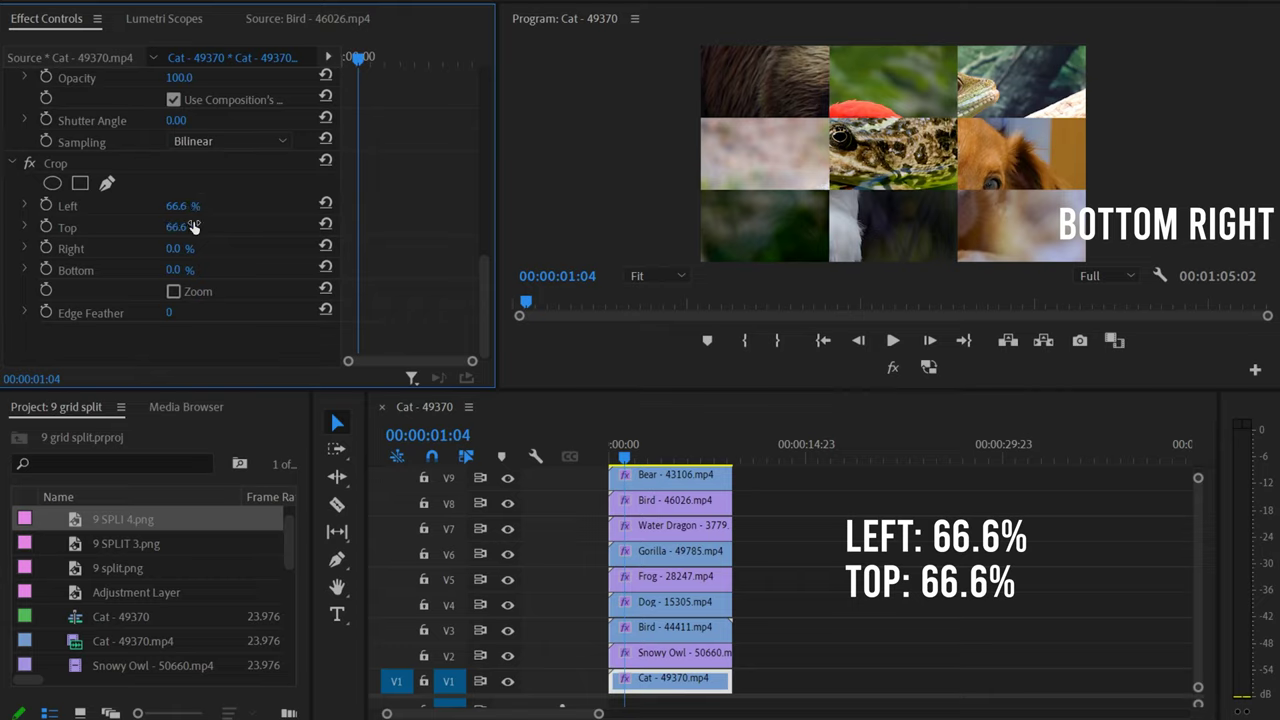
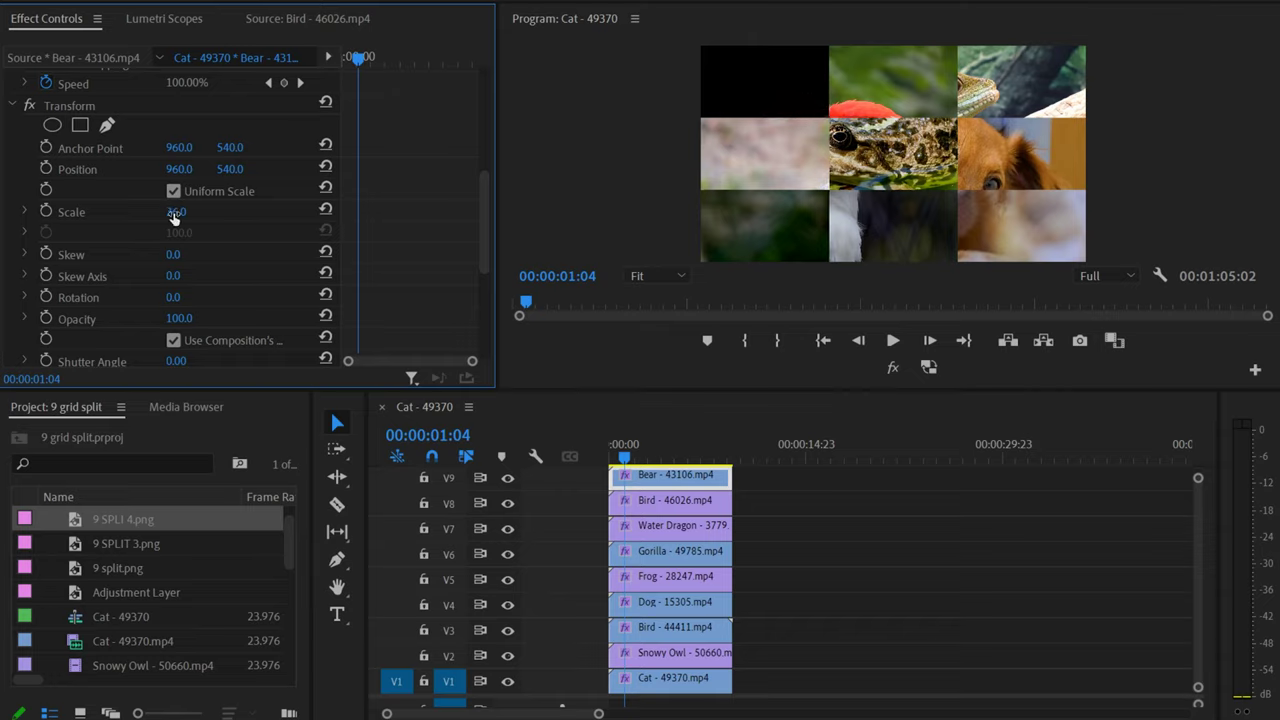
Fit the bear into the top-left cell using Transform Position 308, 167 and Scale 41 on the Bear - 43106.mp4 clip.
drag(177, 168, 80, 168)
drag(230, 168, 145, 168)
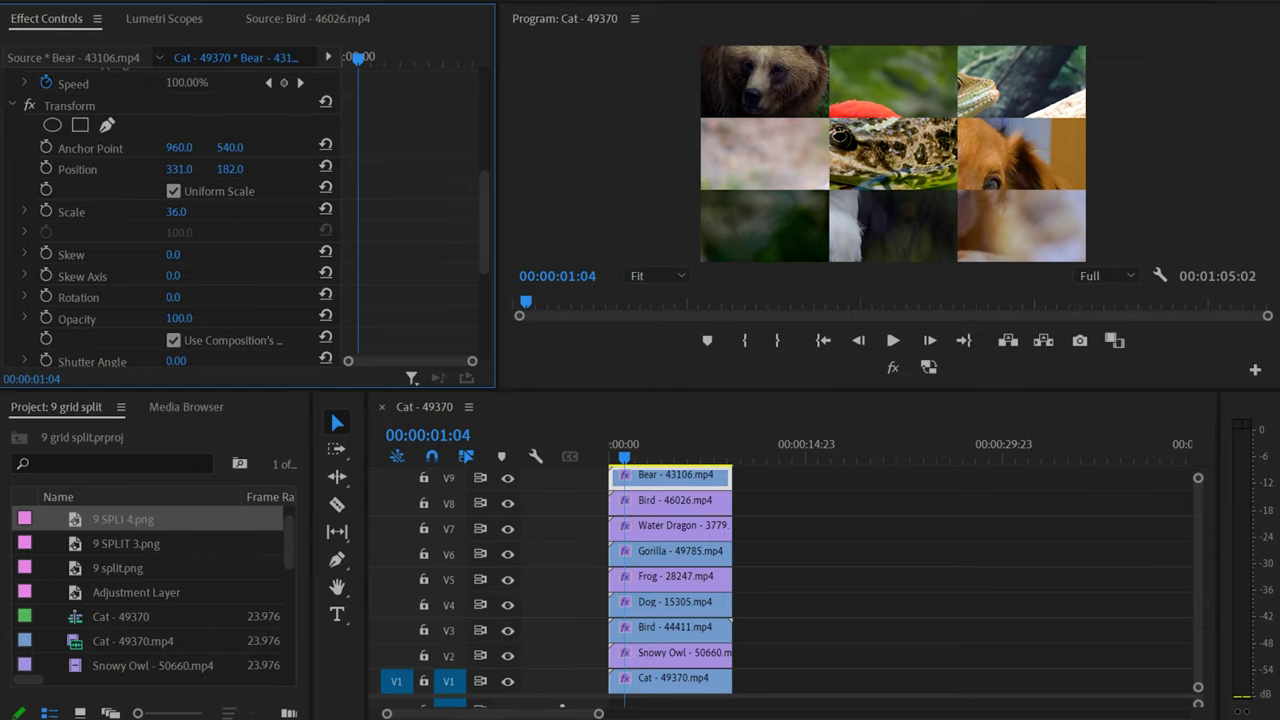
drag(176, 211, 185, 171)
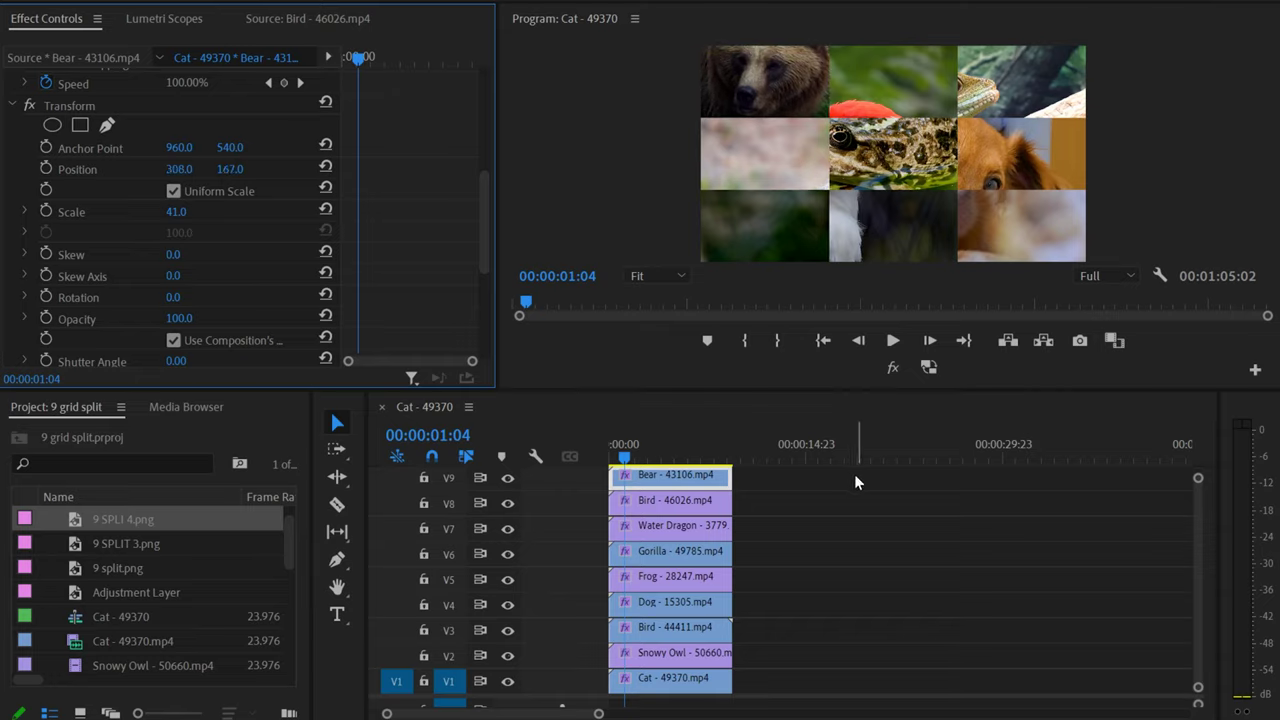
Fit the parrot into the top-middle cell using Transform Scale 37 and Position 960, 192 on the Bird - 46026.mp4 clip on V8.
click(660, 505)
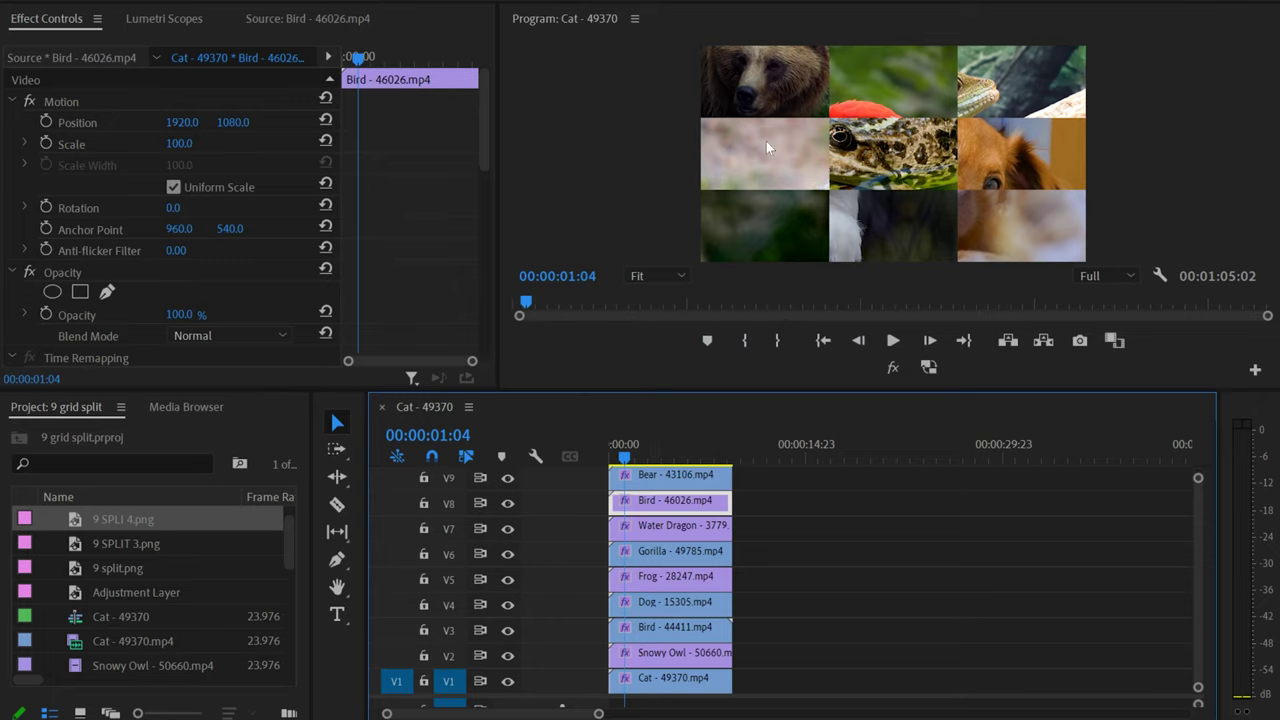
drag(478, 134, 460, 232)
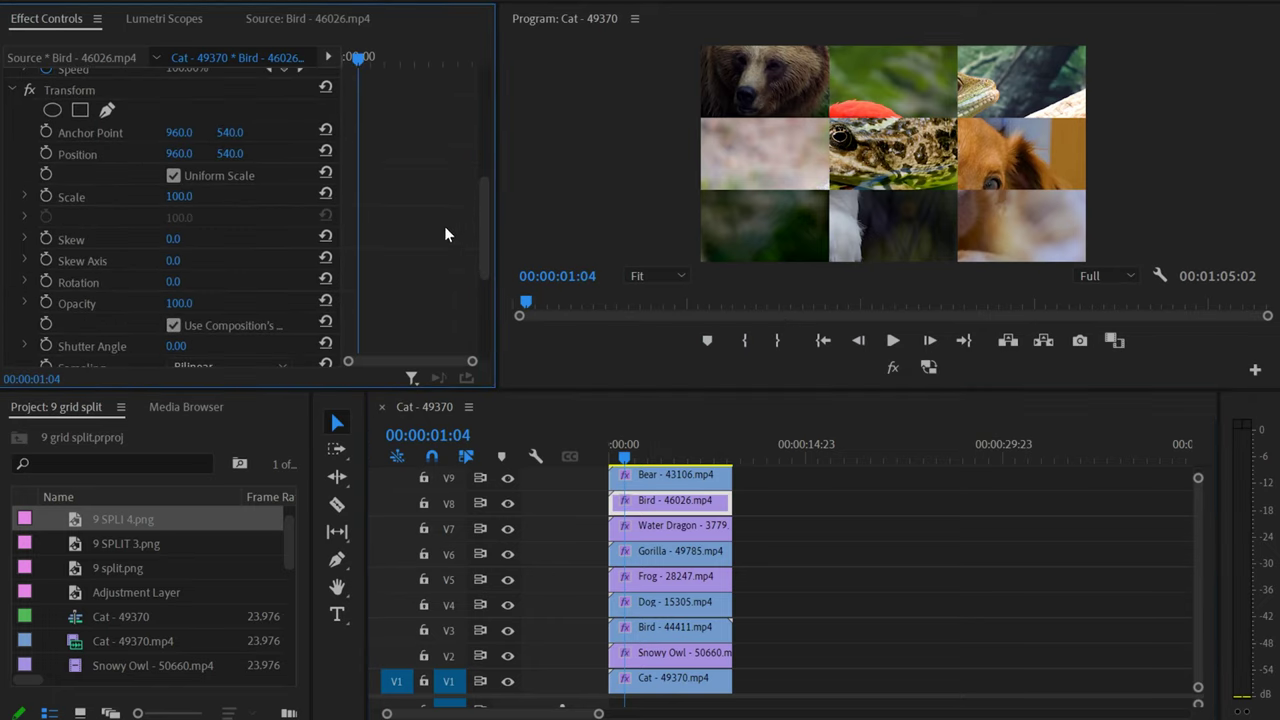
mouse_move(191, 200)
mouse_down()
mouse_move(124, 200)
mouse_move(193, 178)
mouse_up()
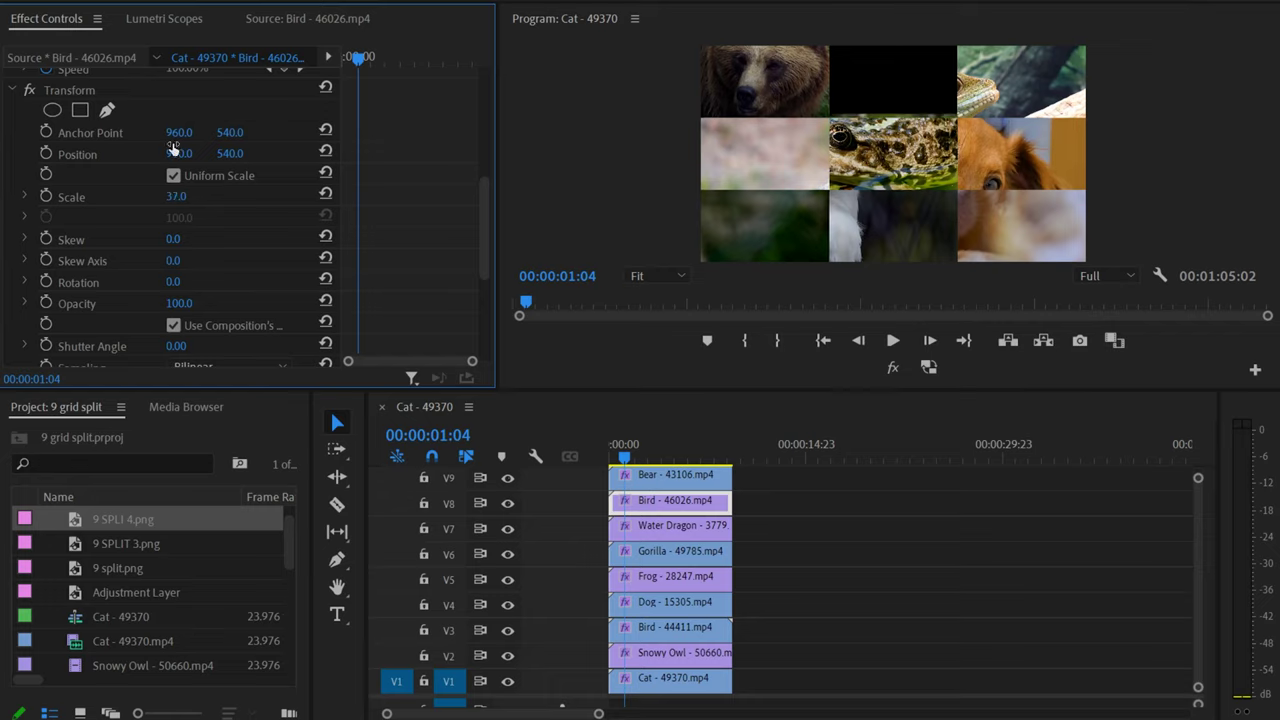
click(240, 152)
text(507)
key(Return)
drag(229, 153, 160, 153)
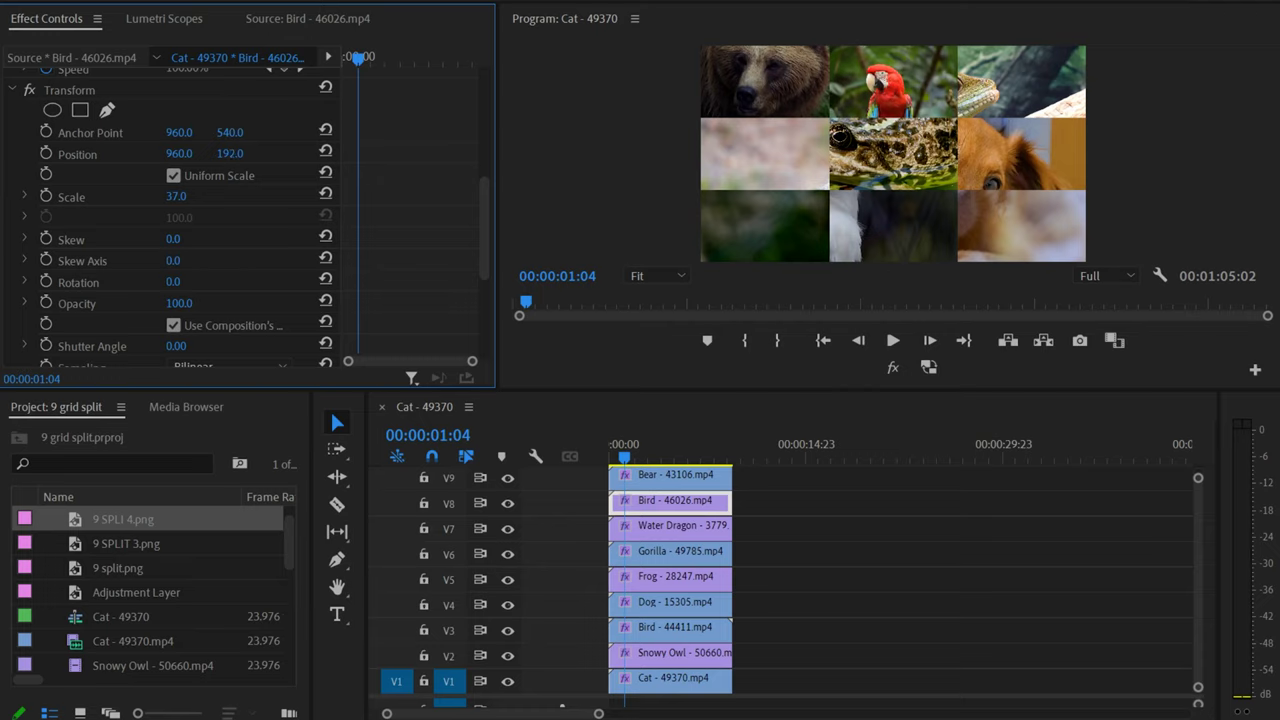
Fit the Water Dragon clip on V7 into the top-right cell using Transform Scale 37 and Position 3153, 386.
click(690, 525)
drag(478, 136, 467, 250)
drag(184, 152, 121, 152)
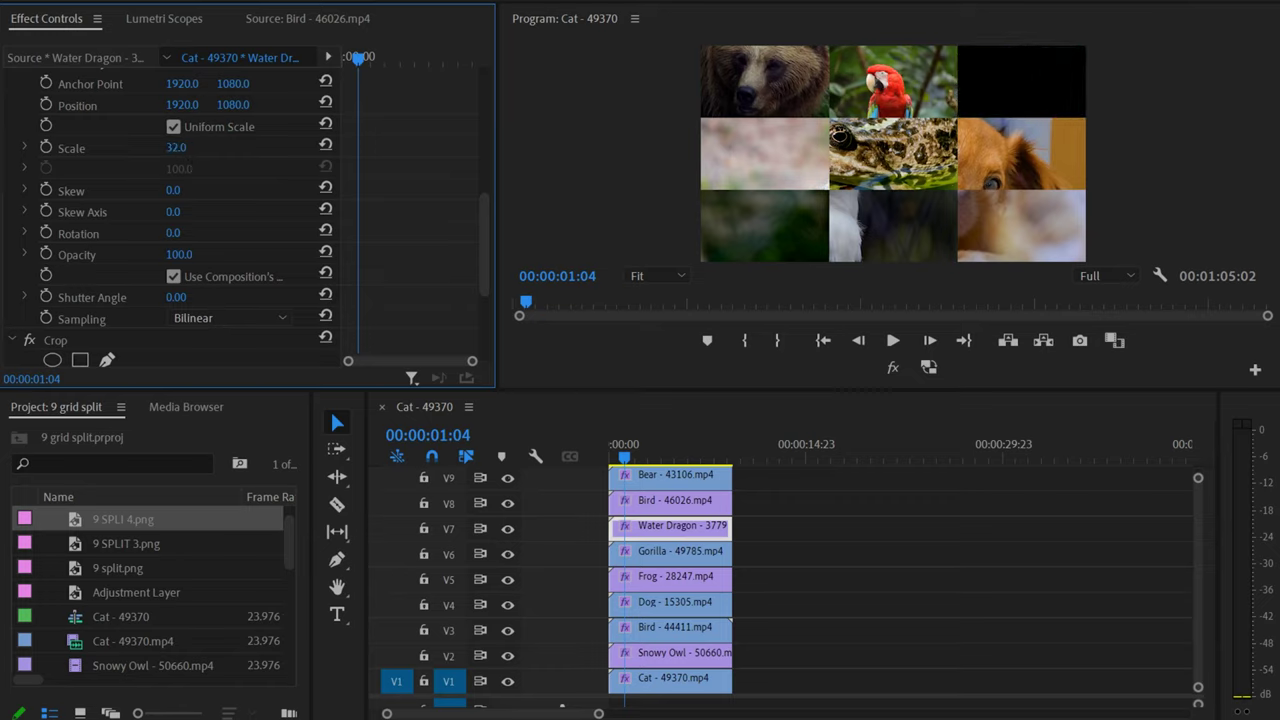
mouse_move(184, 106)
mouse_down()
mouse_move(280, 106)
mouse_move(160, 105)
mouse_up()
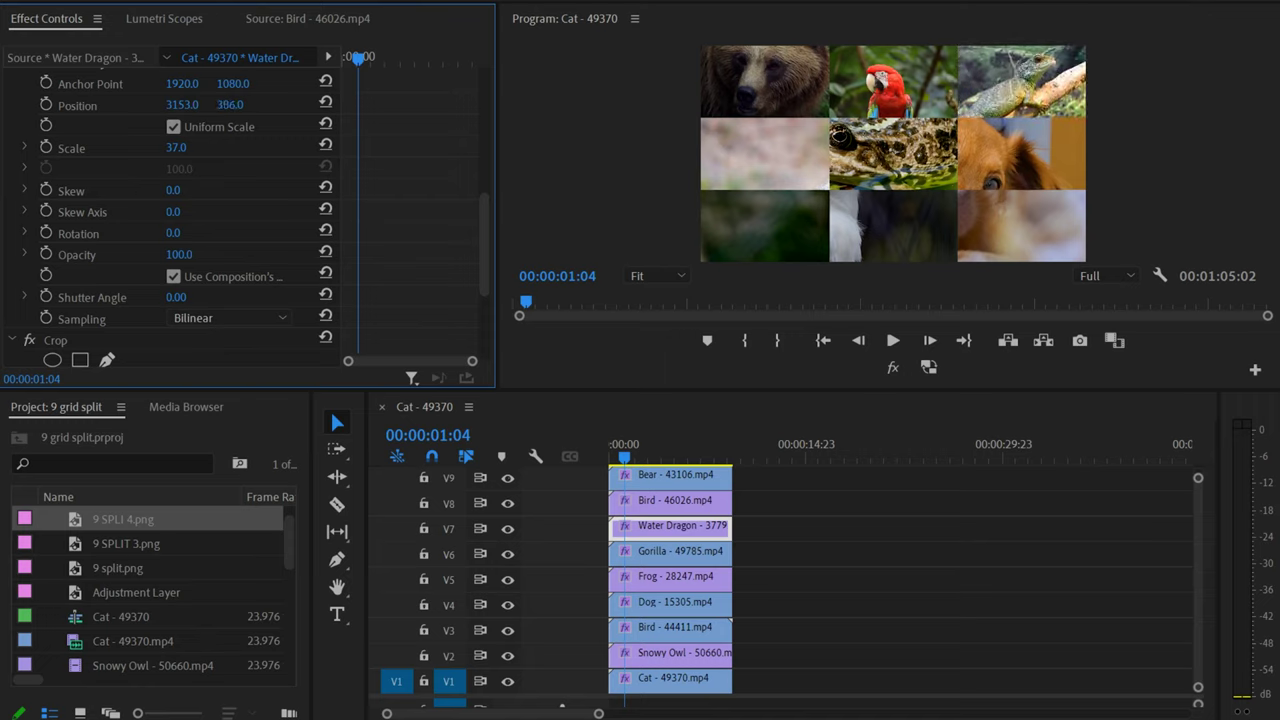
Fit the gorilla clip on V6 into the middle-left cell and the frog clip on V5 into the centre cell with Transform Scale 35.
click(670, 551)
drag(184, 165, 175, 165)
click(670, 576)
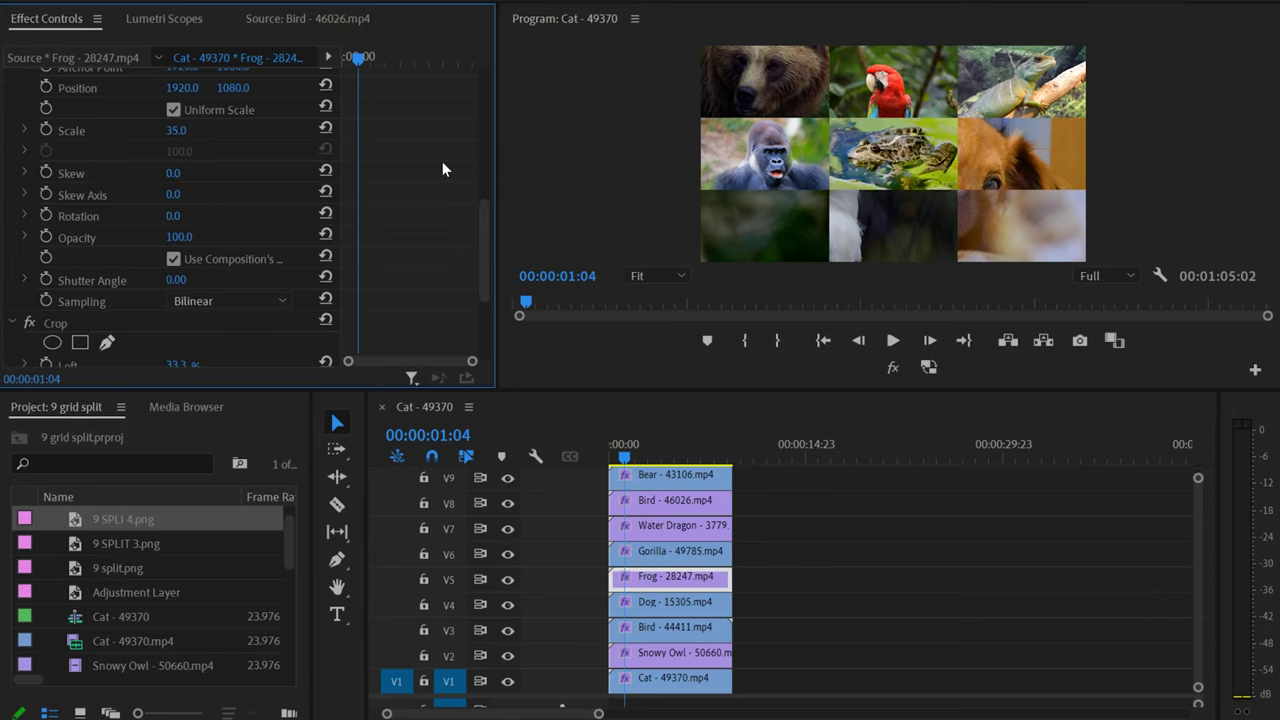
Fit the Dog - 15305.mp4 clip on V4 into the middle-right cell with Transform Scale 35.
click(654, 605)
scroll(480, 205, down, 3)
click(178, 177)
text(35)
key(Return)
Scale the Bird - 44411.mp4 clip on V3 to 35 with Transform and reposition the ostrich into the bottom-left cell.
click(670, 627)
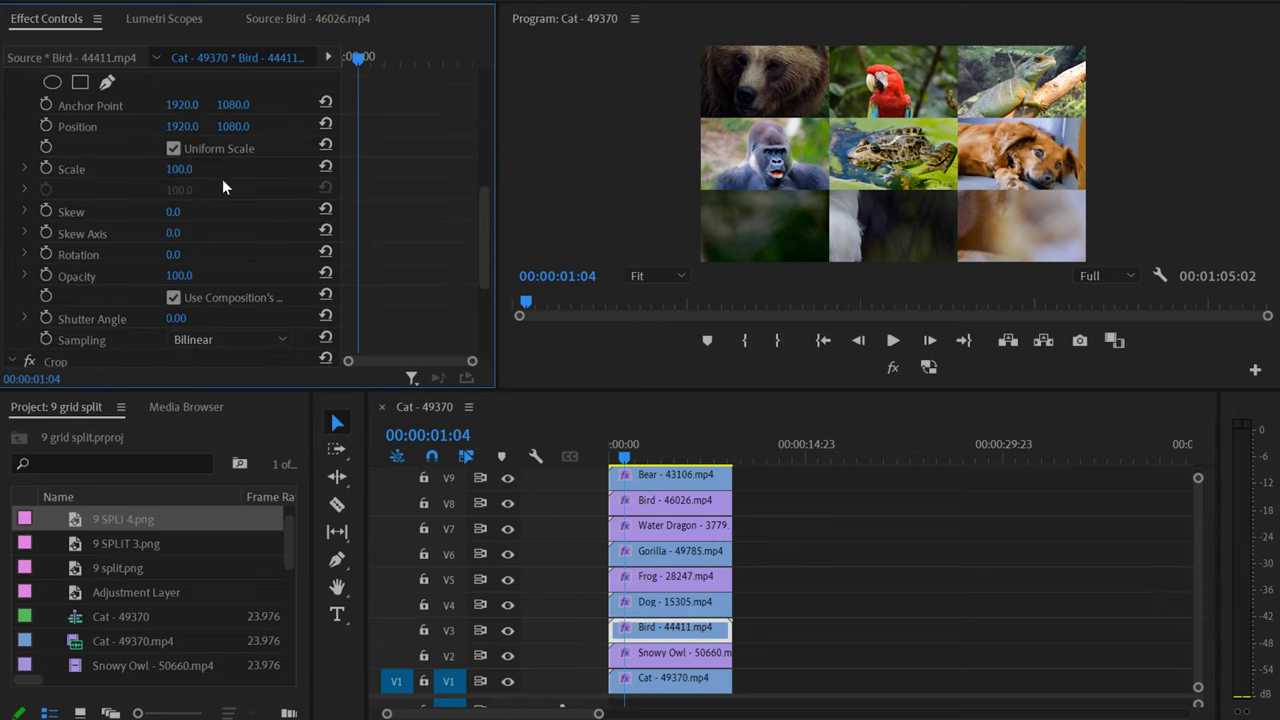
click(178, 169)
text(35)
key(Return)
drag(184, 126, 245, 136)
Fit the Snowy Owl clip into the bottom-middle cell and the Cat - 49370.mp4 clip into the bottom-right cell, using Transform Scale 35 for the cat.
click(670, 652)
scroll(488, 233, up, 2)
click(670, 678)
scroll(480, 200, down, 3)
click(176, 179)
text(35)
key(Return)
click(900, 245)
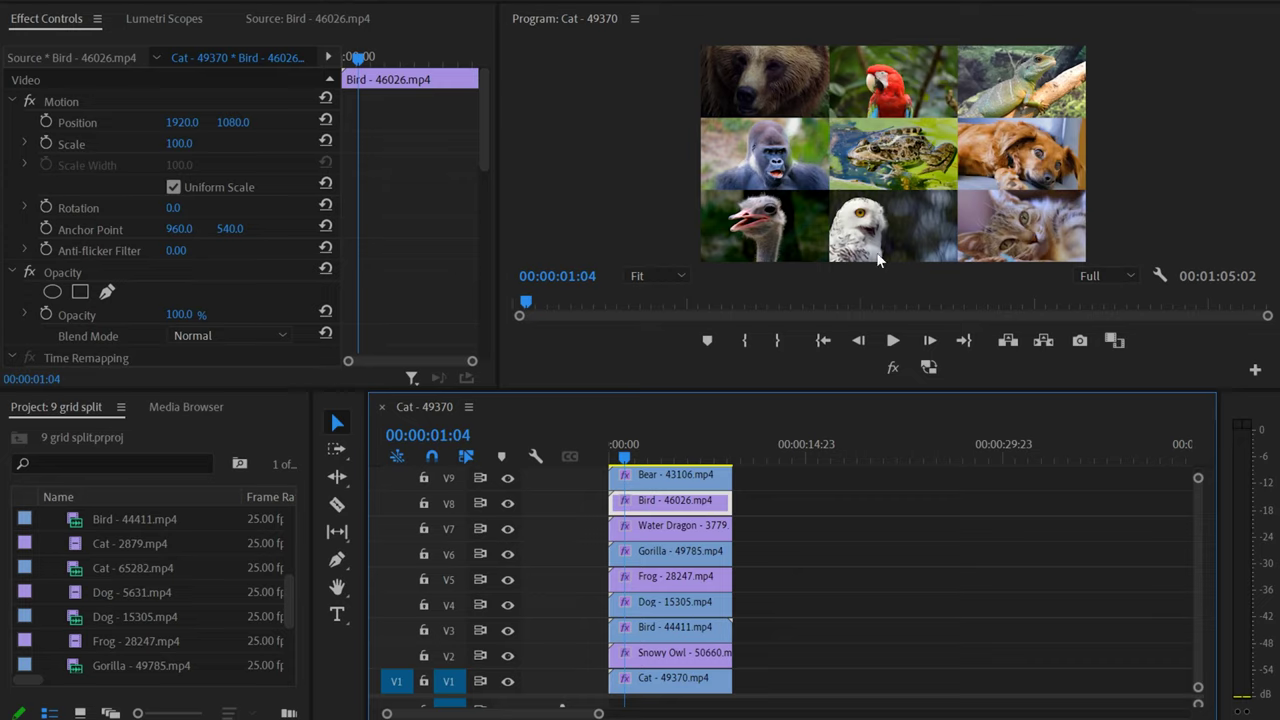
Replace the Snowy Owl clip on V2 with Puppies - 69168.mp4 from the Source Monitor.
click(657, 660)
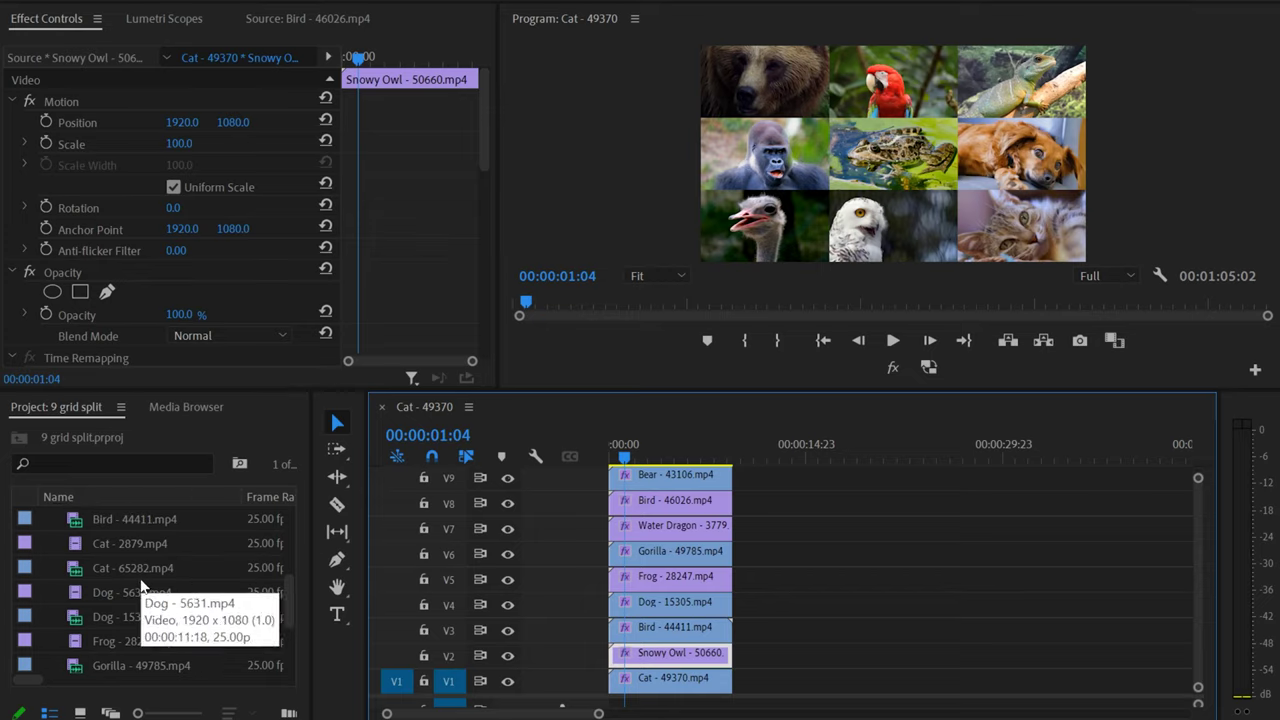
scroll(140, 586, down, 5)
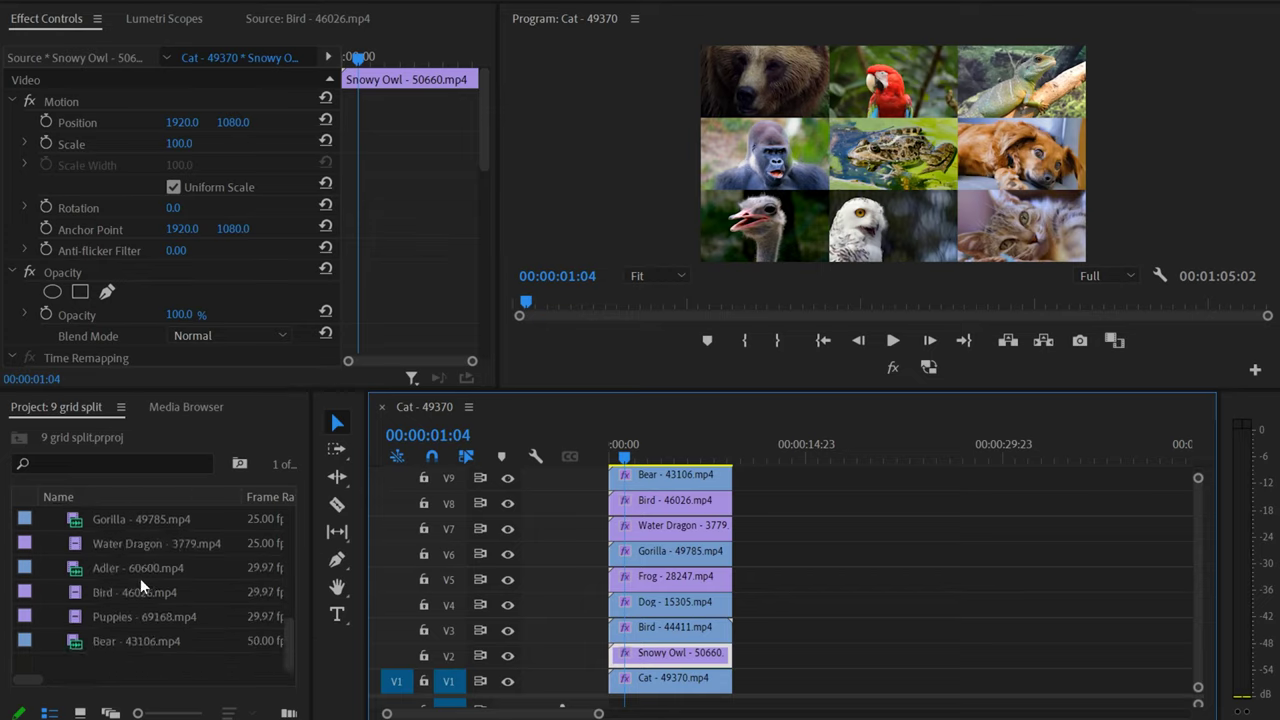
double_click(76, 620)
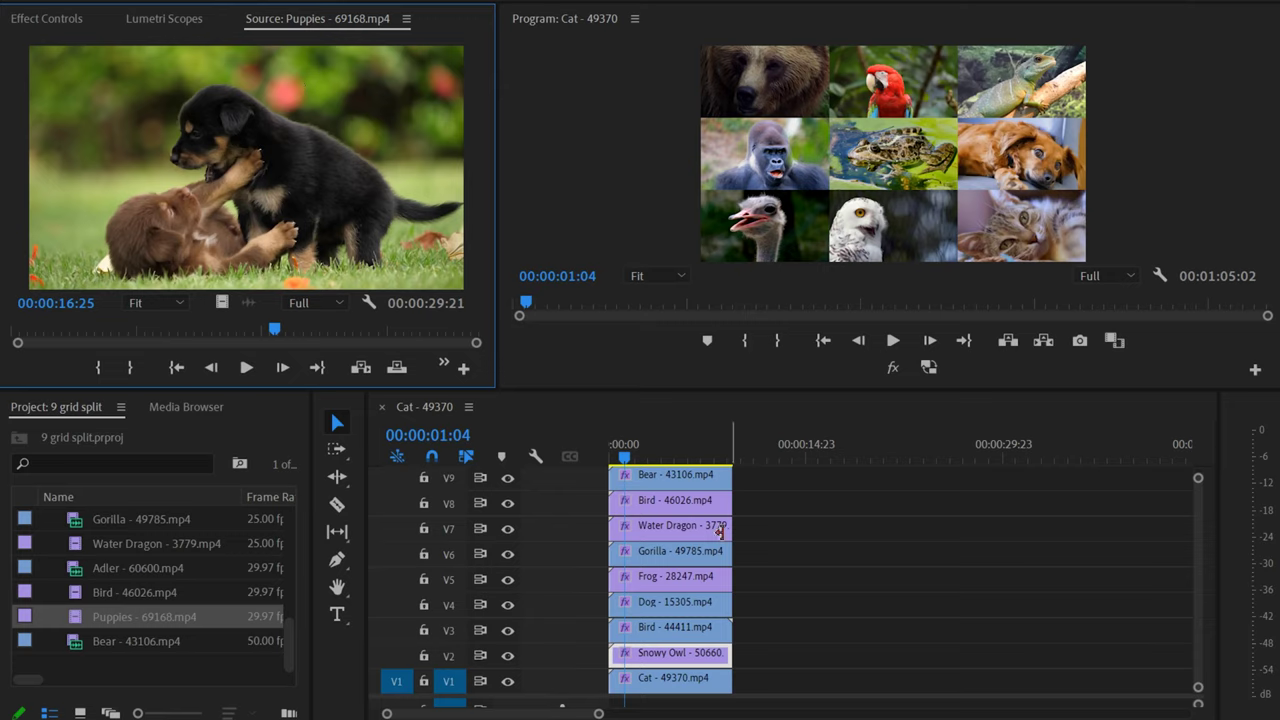
click(655, 662)
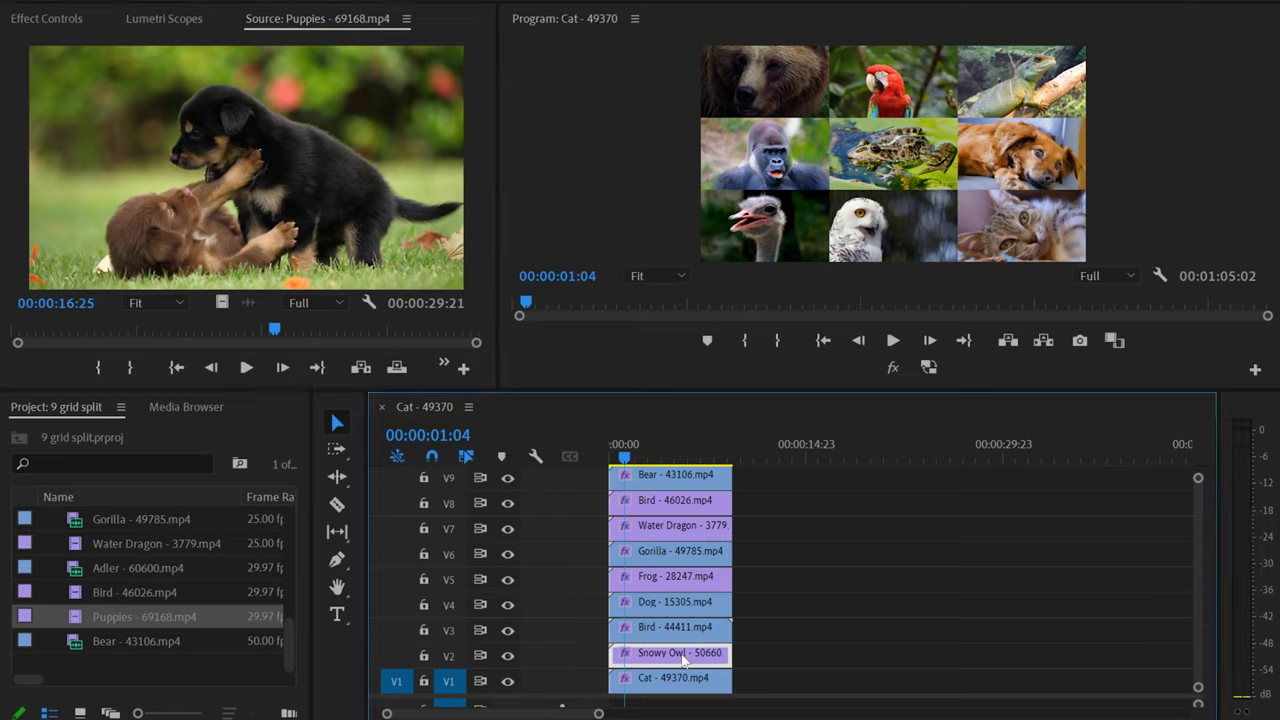
right_click(662, 660)
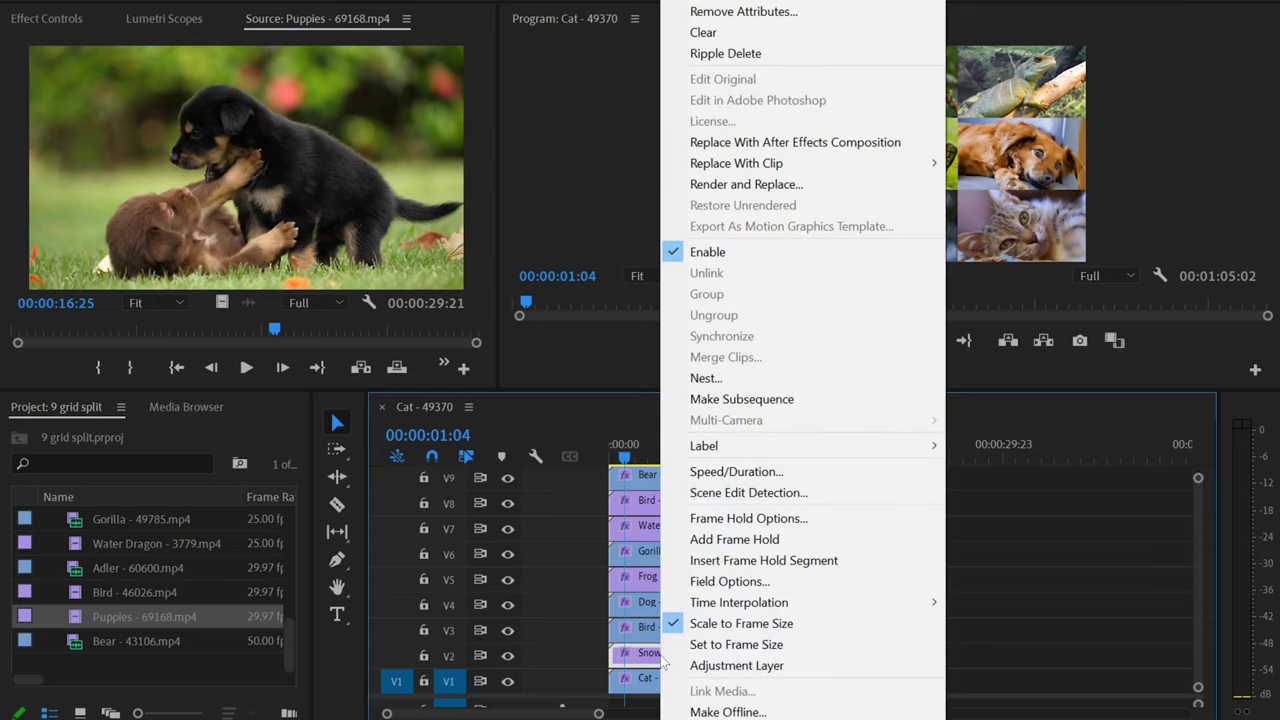
mouse_move(776, 163)
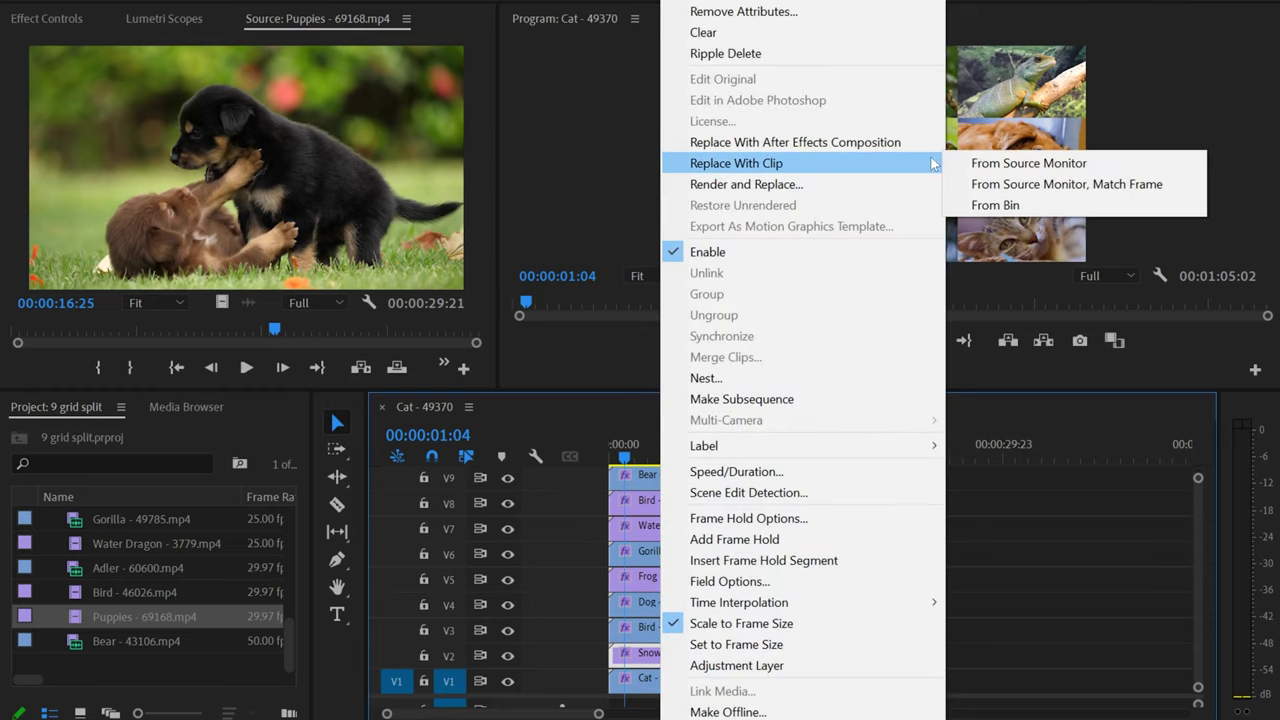
click(1027, 165)
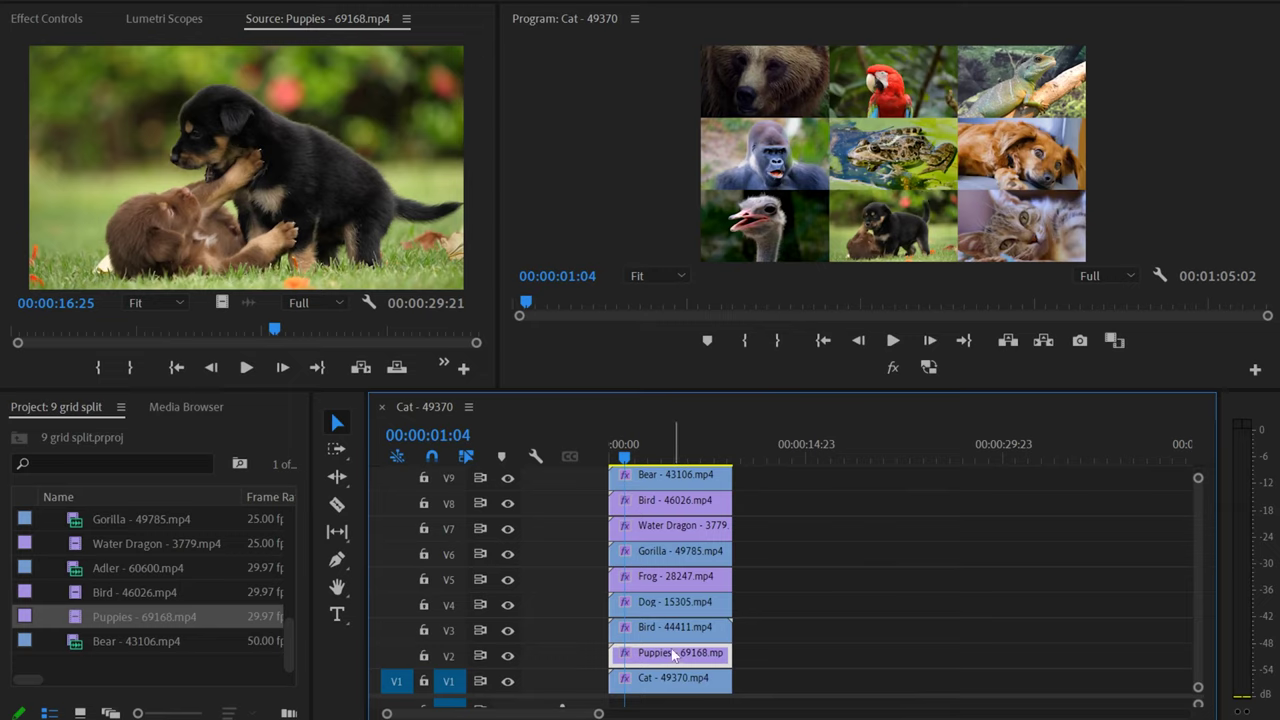
Split the Bird - 44411.mp4 clip on V3 at 00:00:04:17 with the Razor tool.
drag(645, 445, 671, 443)
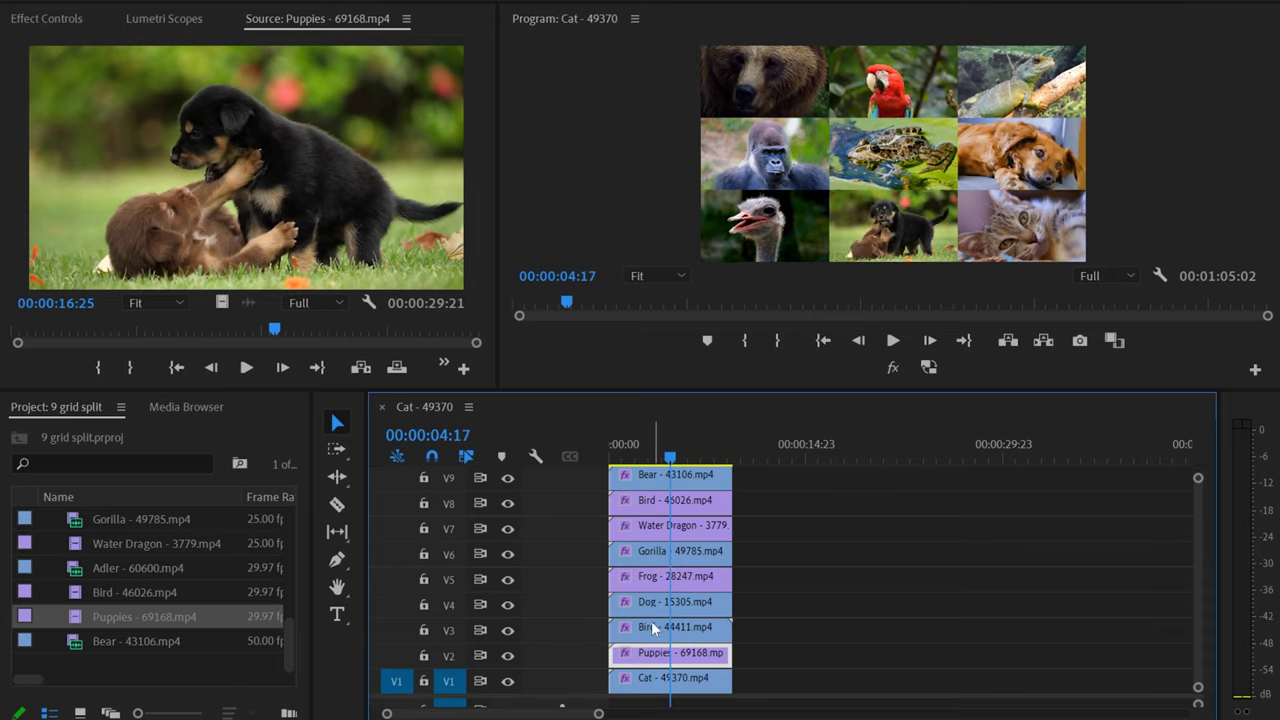
click(337, 505)
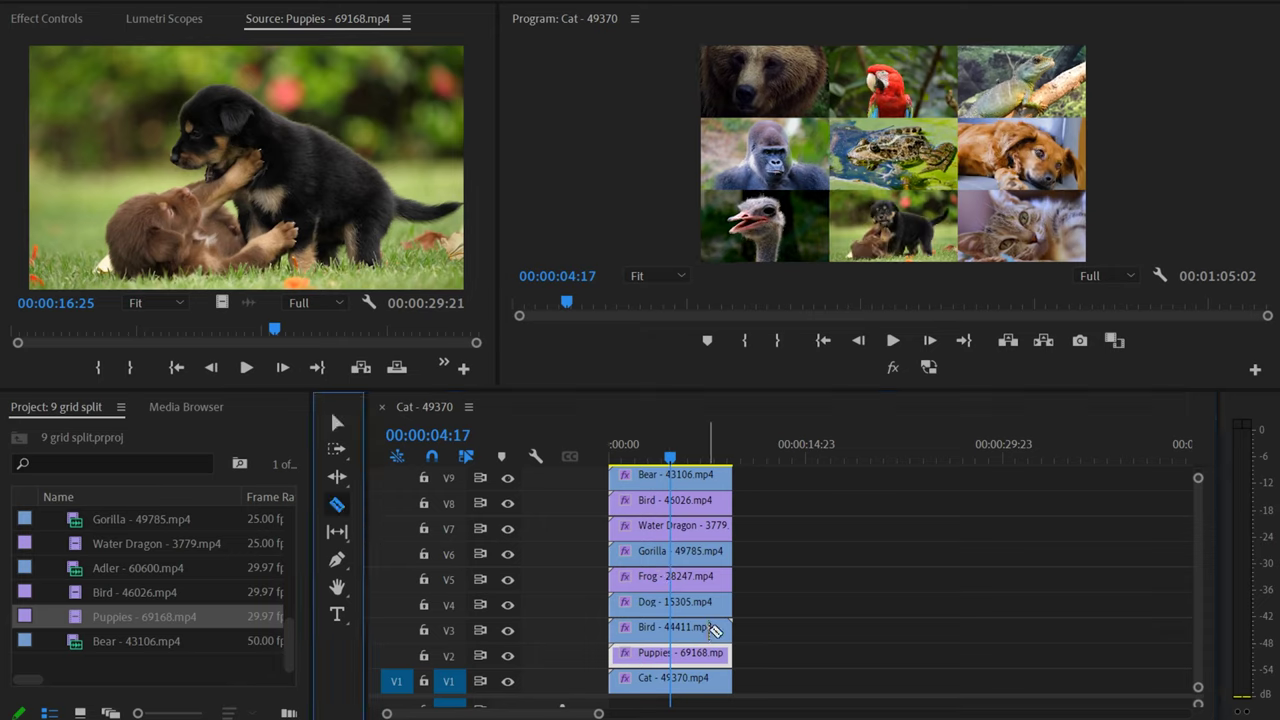
click(673, 632)
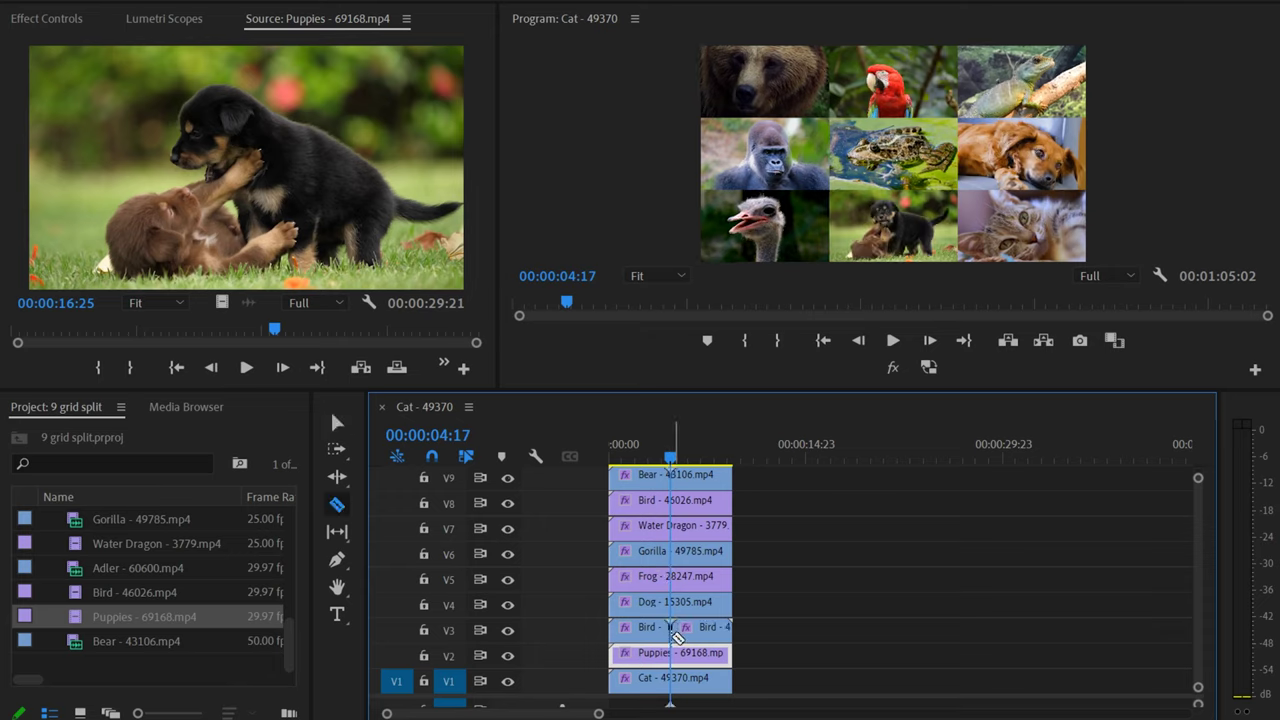
click(337, 422)
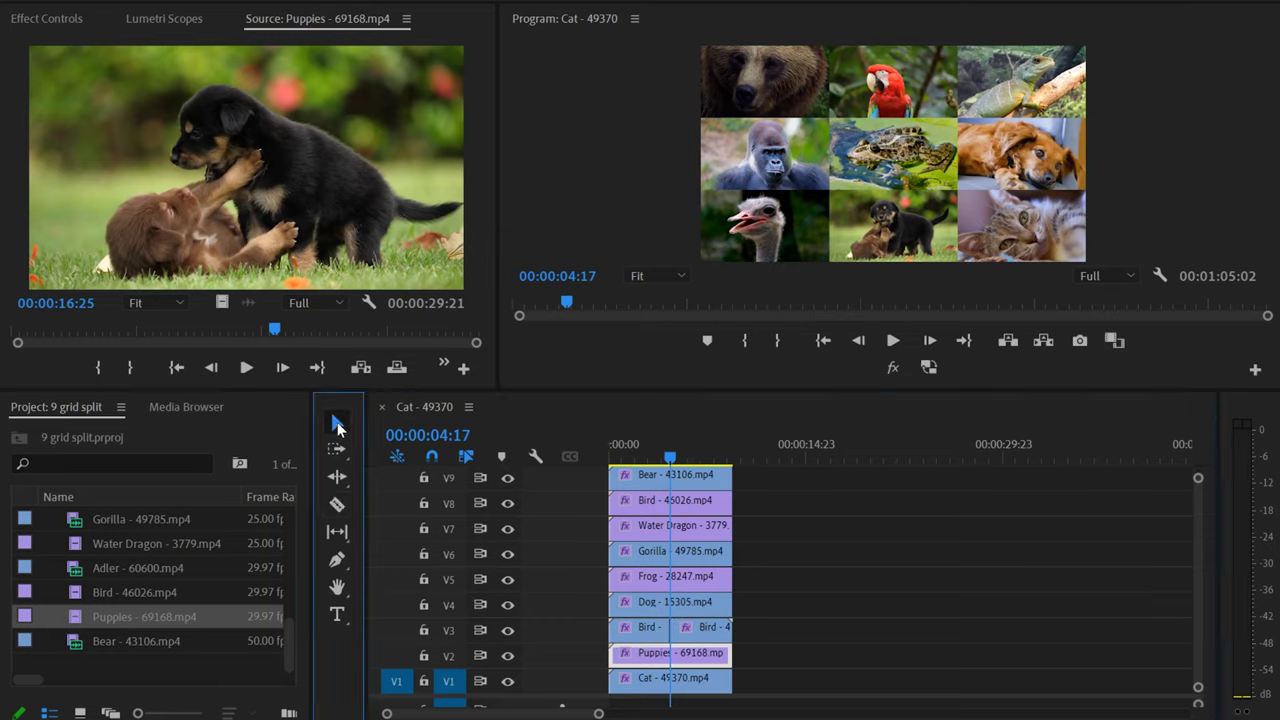
Replace the second part of the split bird clip on V3 with Adler - 60600.mp4 from the Source Monitor and scrub through the result.
double_click(75, 569)
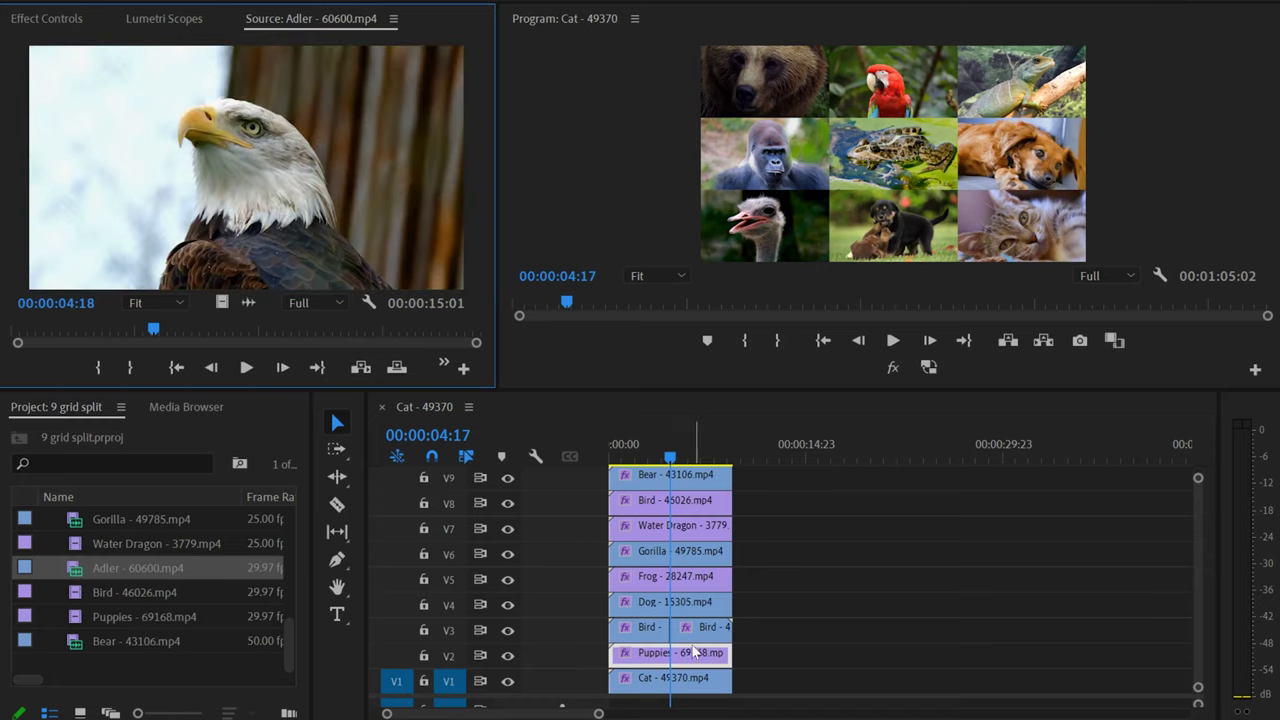
click(640, 444)
click(646, 638)
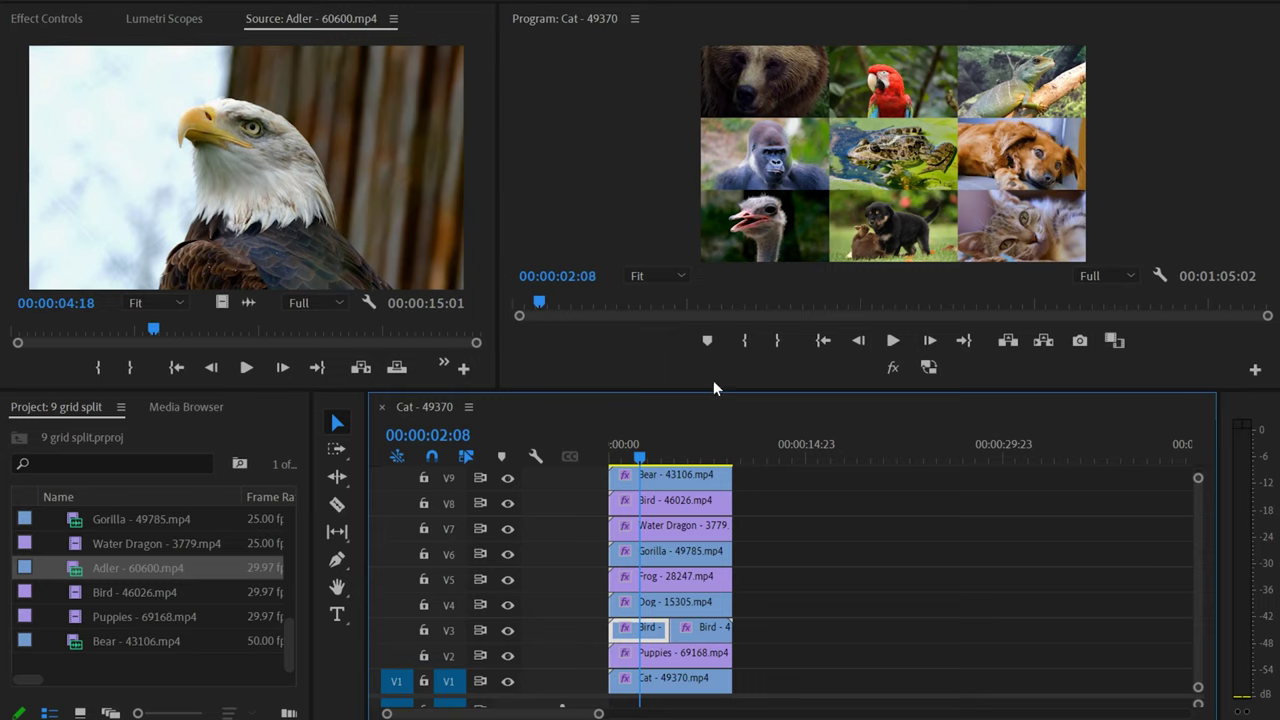
drag(650, 458, 688, 457)
click(705, 629)
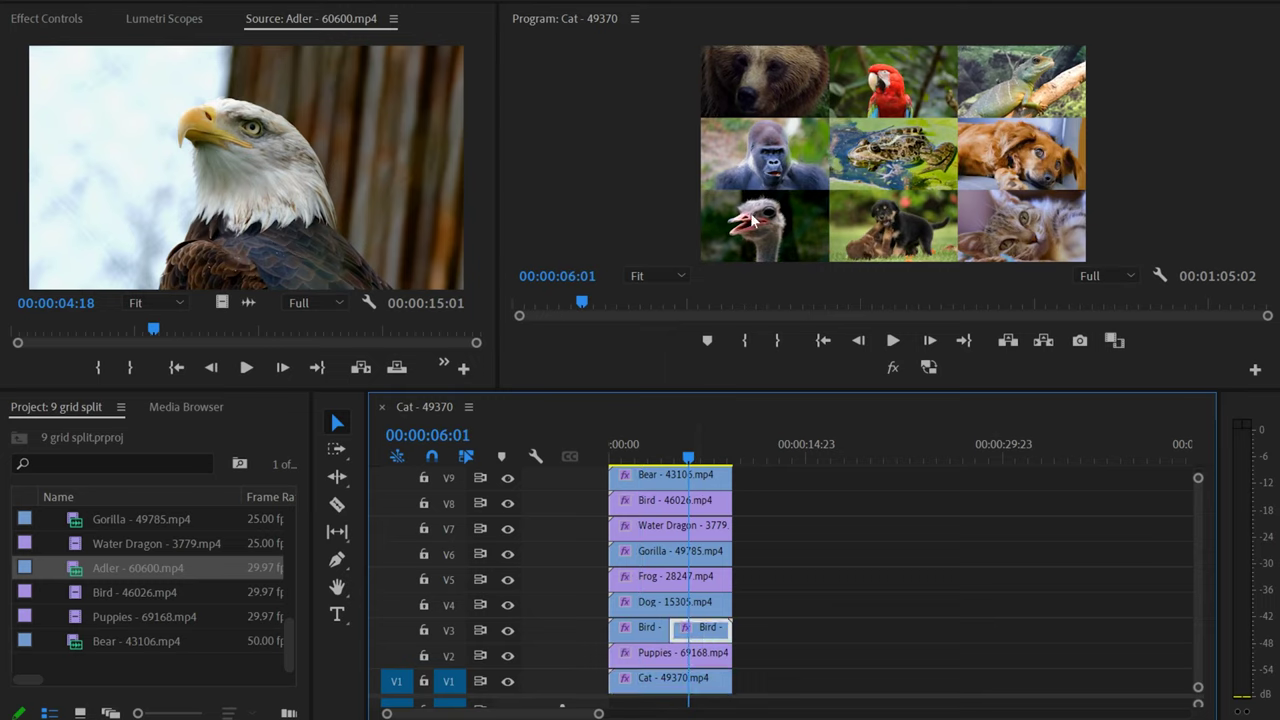
right_click(704, 630)
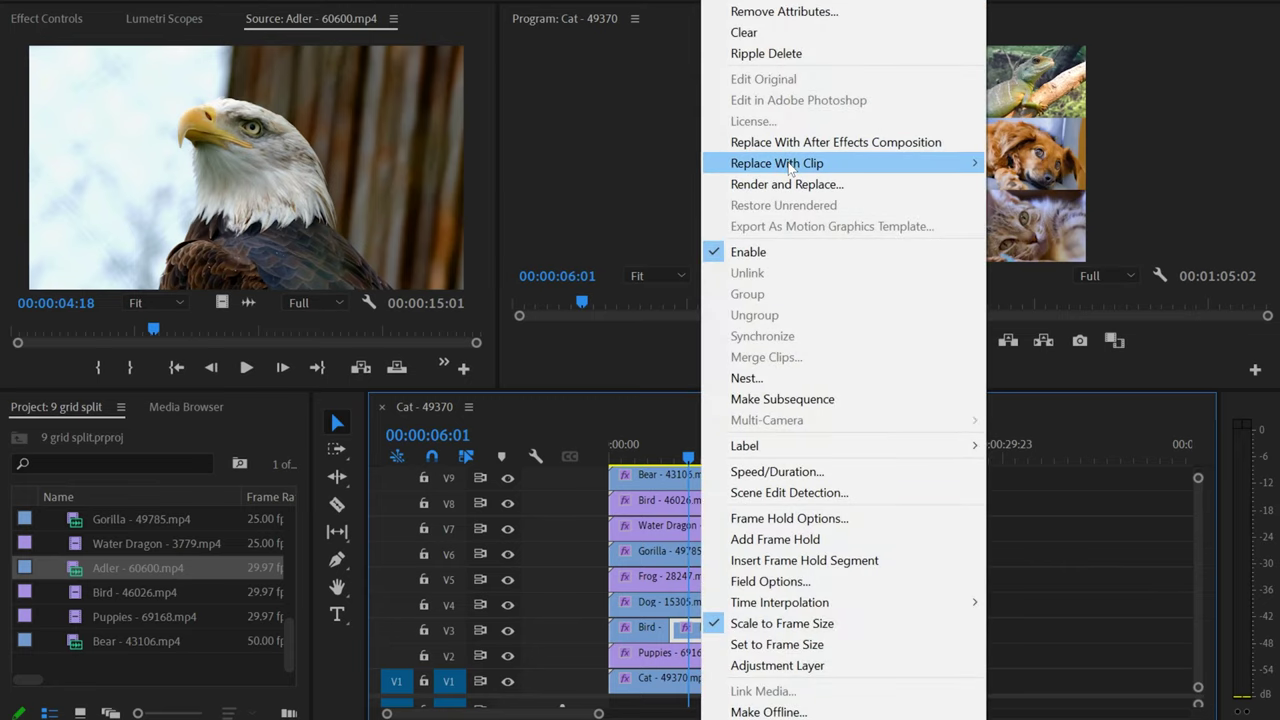
mouse_move(790, 168)
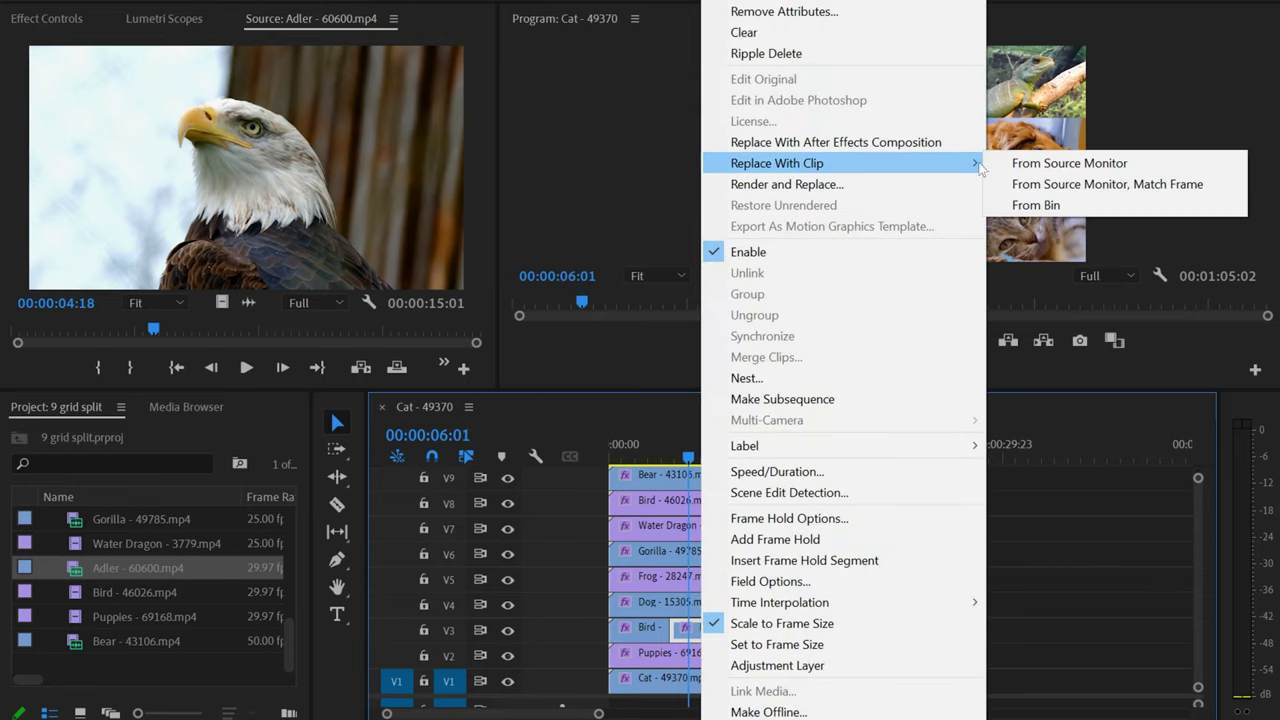
click(1068, 165)
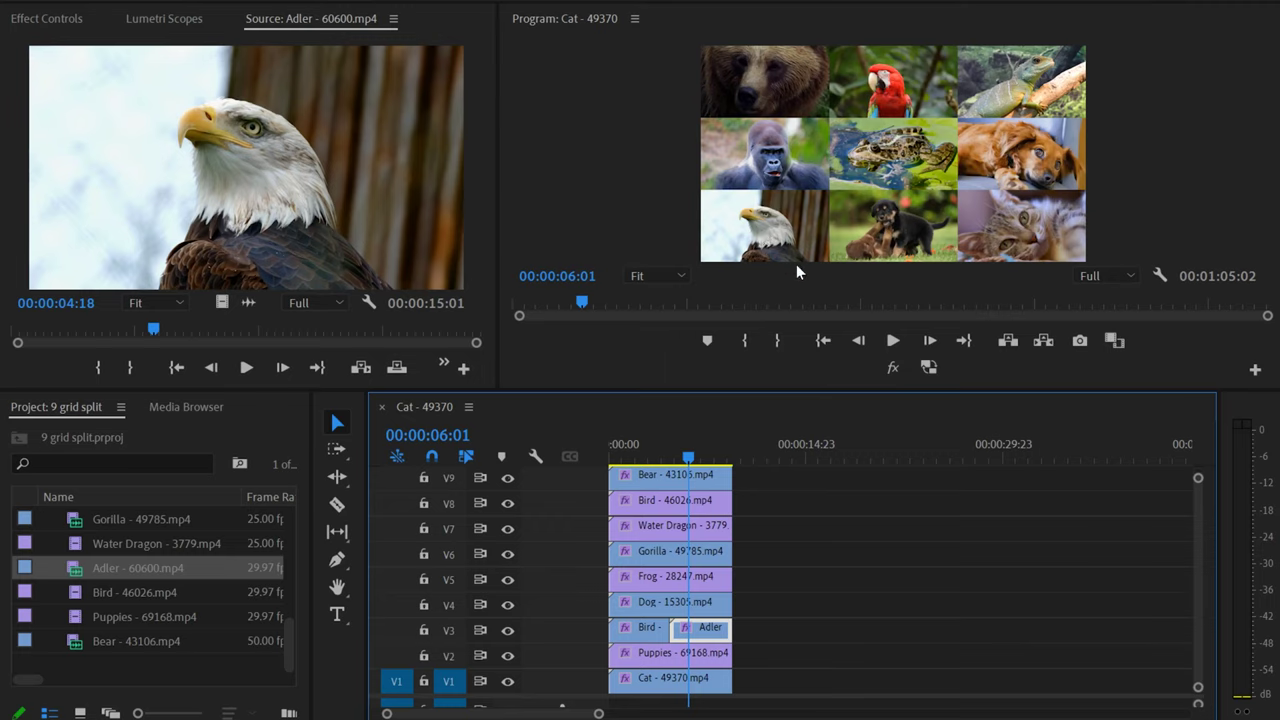
drag(688, 436, 648, 466)
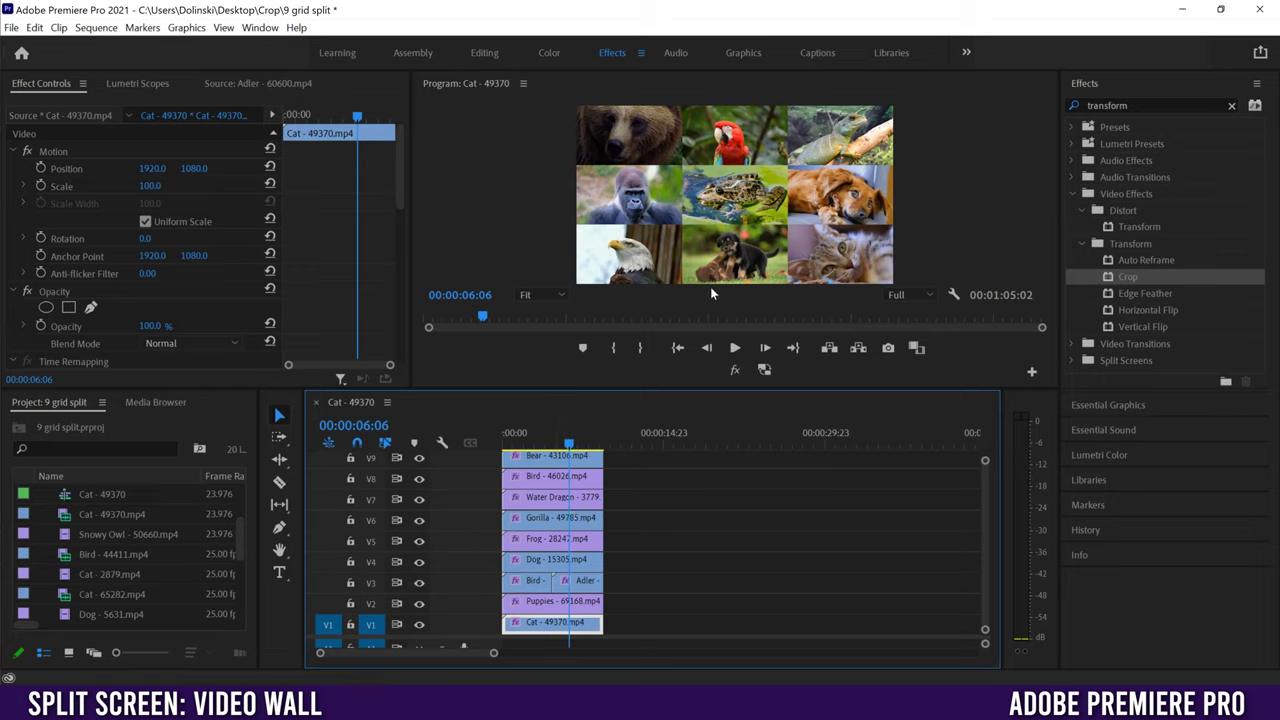
Add a new rectangle graphic above the nine clips at the start of the sequence using Essential Graphics.
drag(592, 389, 599, 343)
click(538, 398)
drag(538, 398, 506, 425)
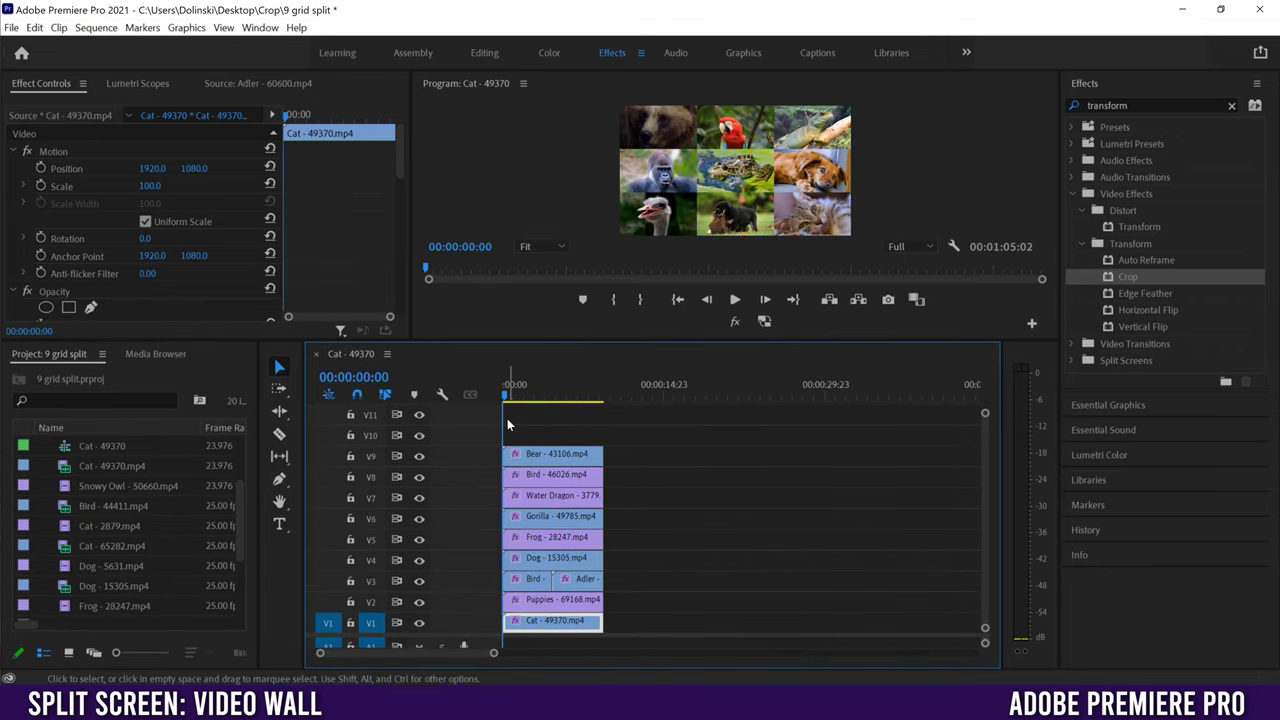
click(1110, 405)
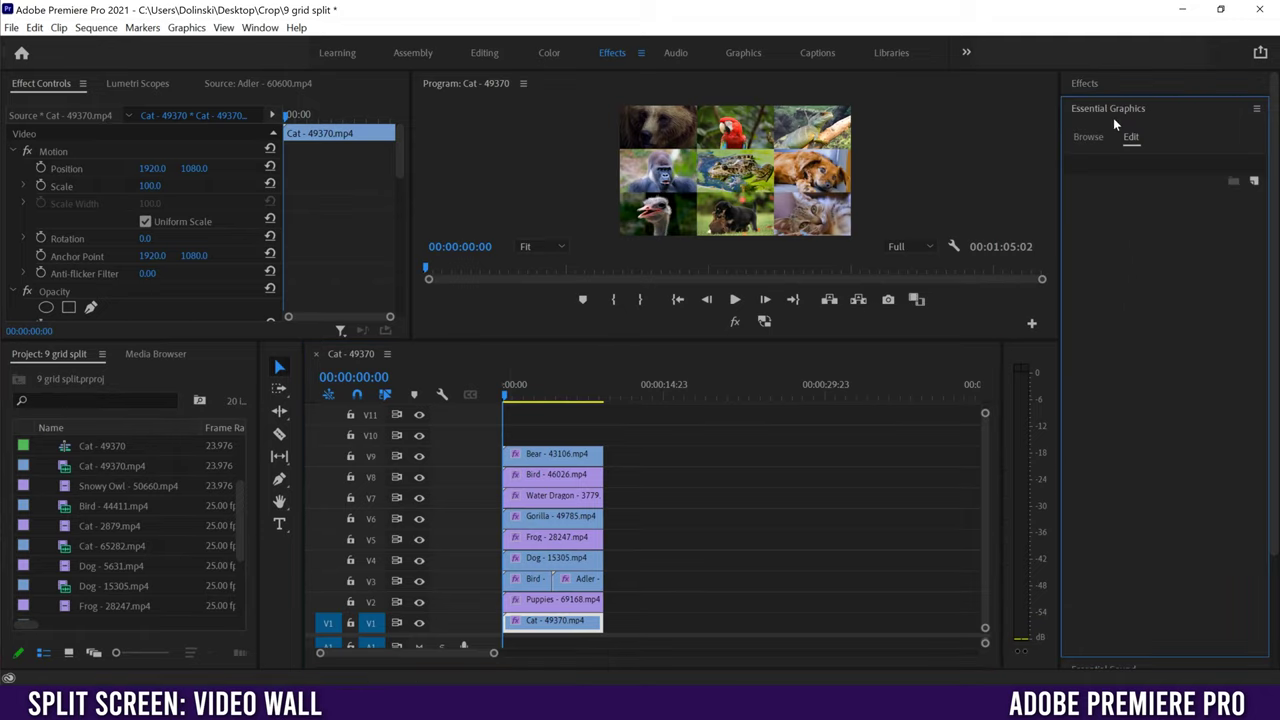
click(260, 27)
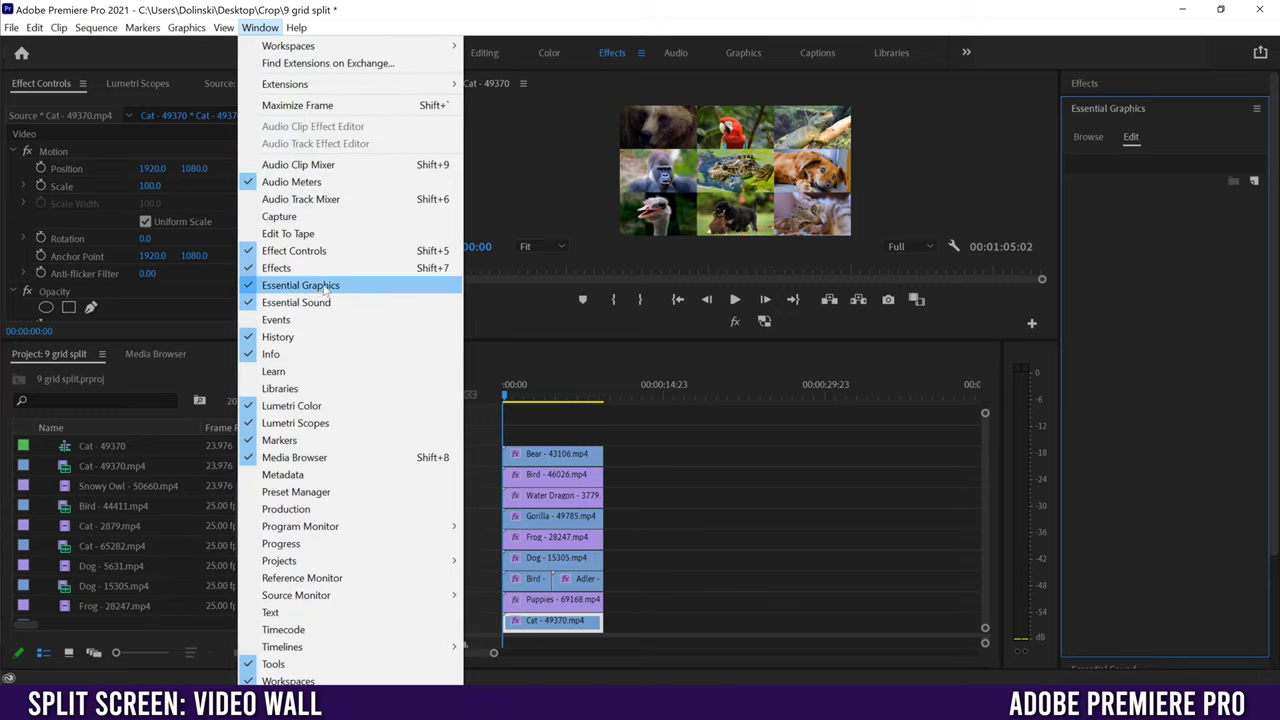
click(1136, 178)
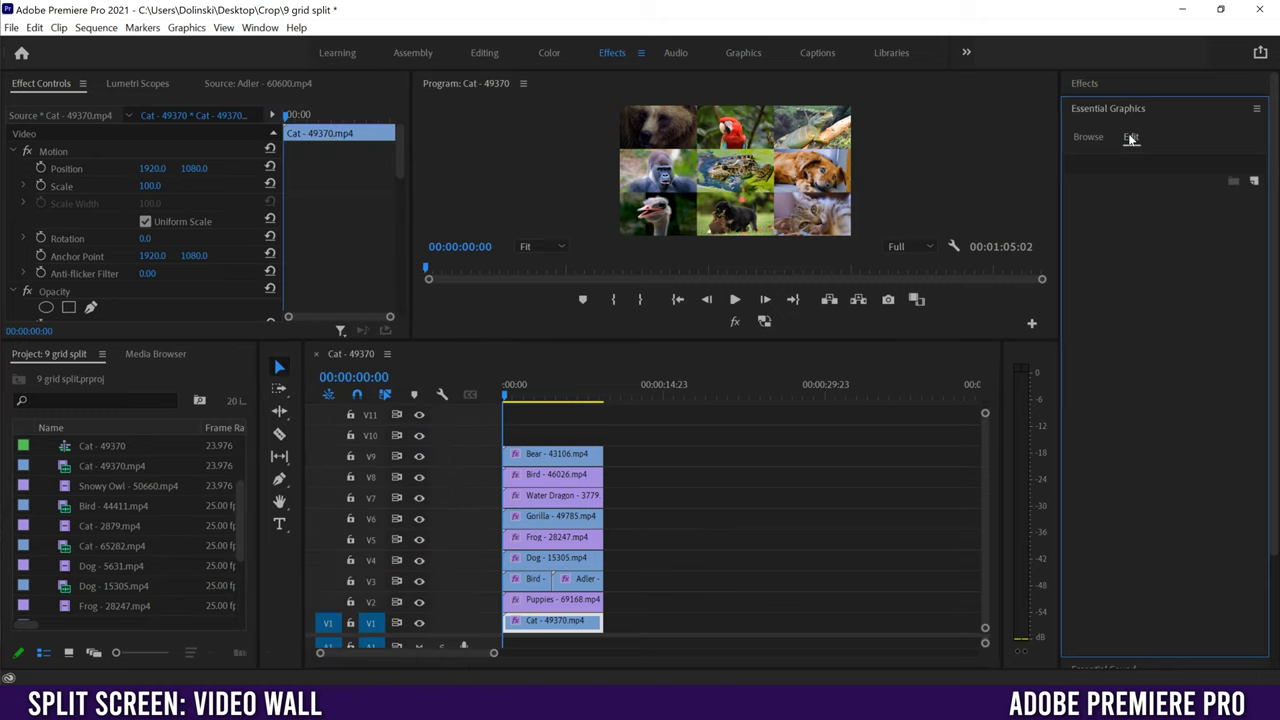
click(1255, 182)
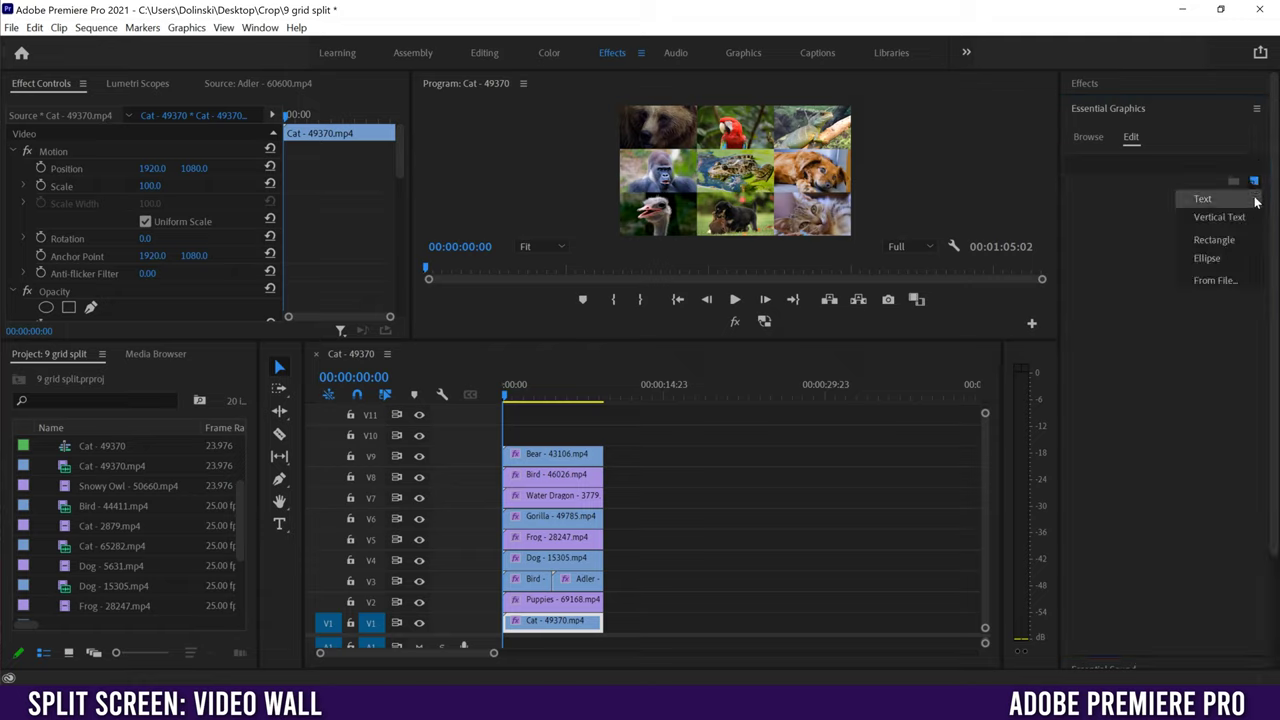
click(1220, 245)
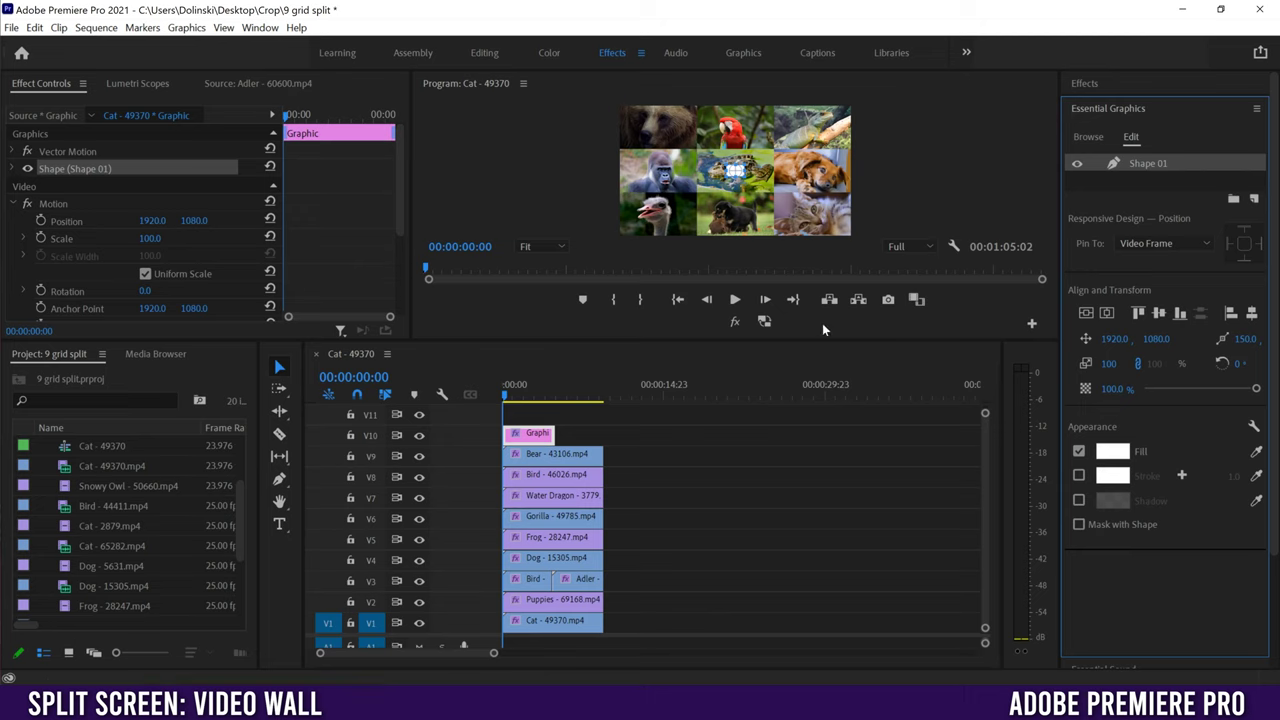
Enlarge the program preview and extend the graphic on V10 to the end of the Bear - 43106.mp4 clip.
drag(787, 341, 778, 529)
scroll(985, 625, up, 5)
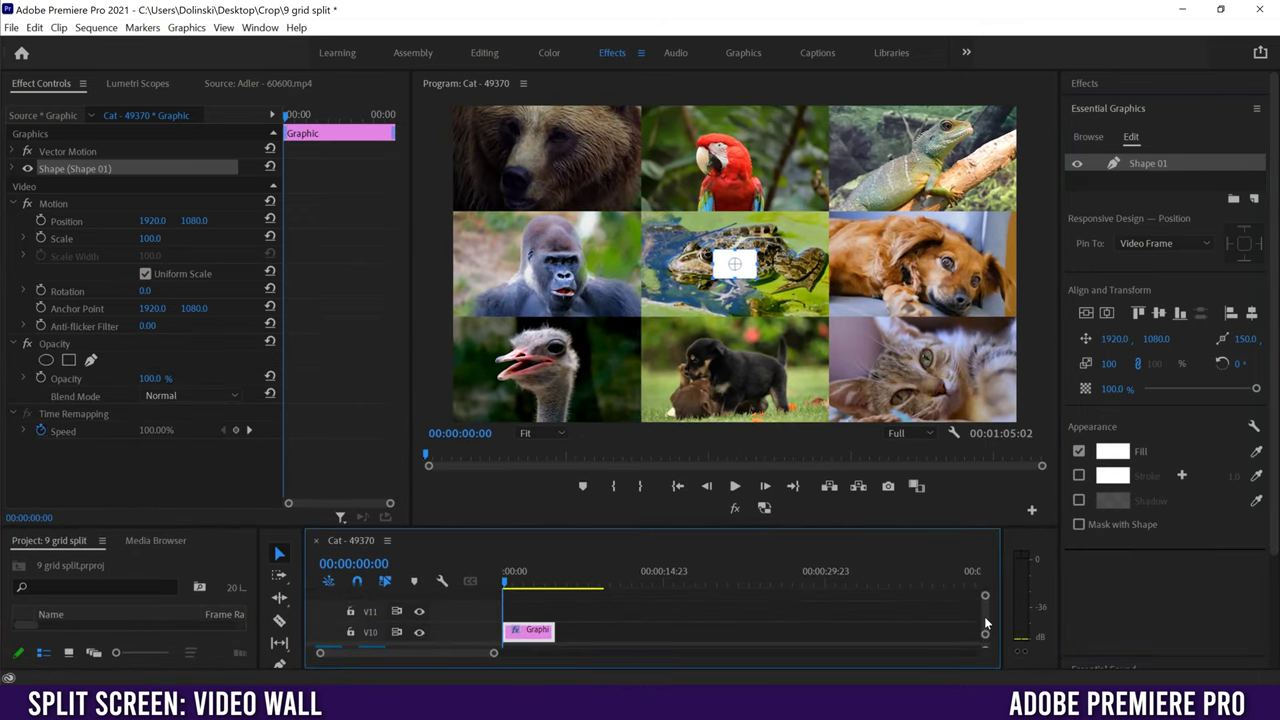
scroll(983, 630, down, 2)
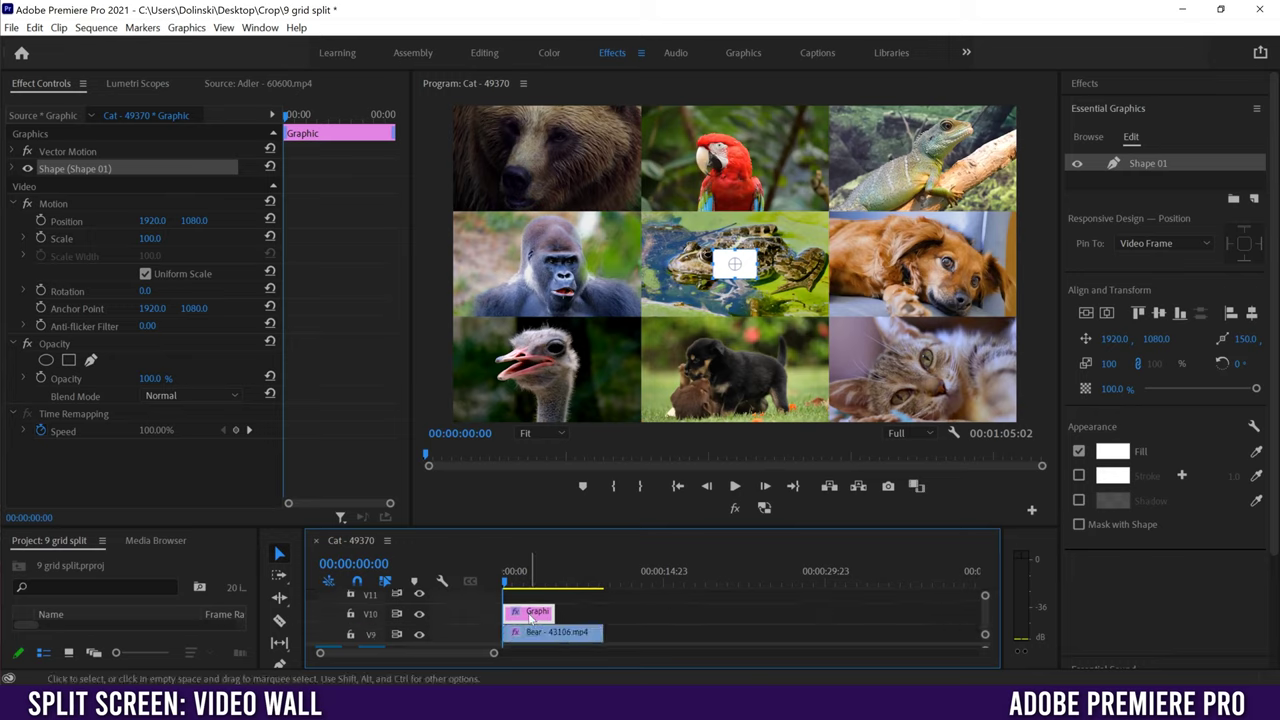
drag(556, 617, 583, 634)
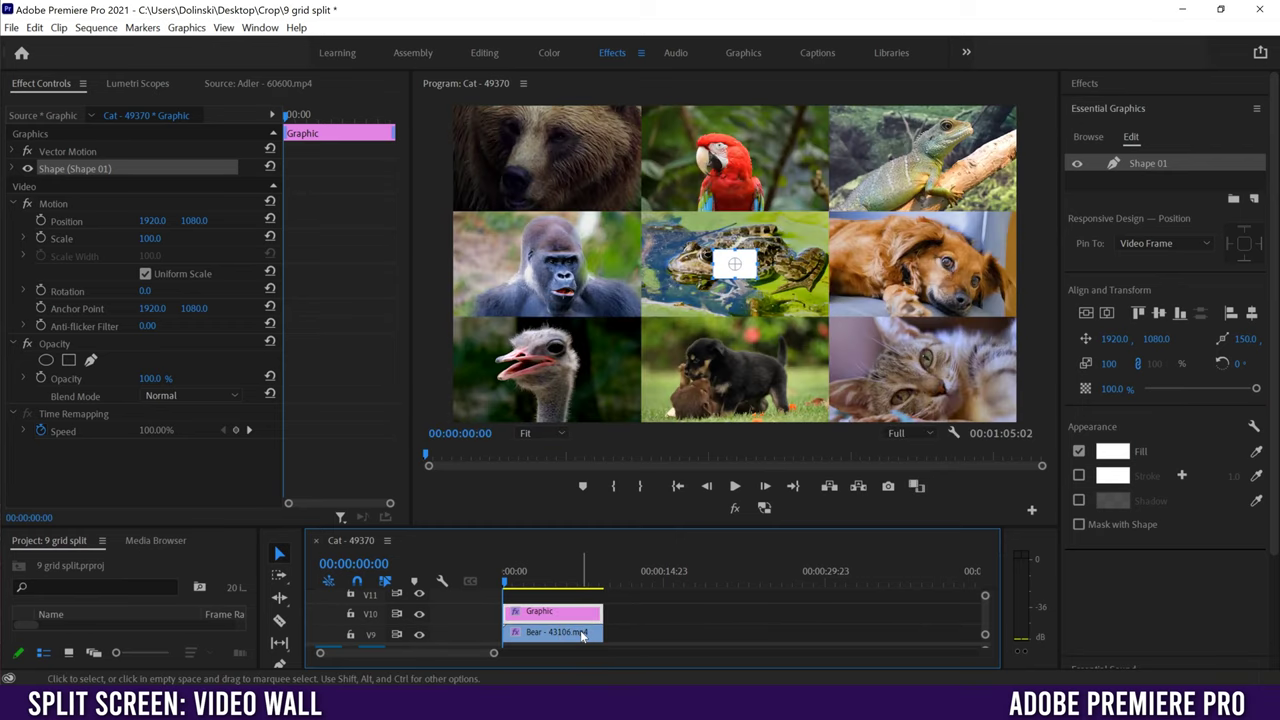
Stretch the white rectangle over the full frame height and narrow it into a thin vertical divider line.
drag(734, 249, 732, 88)
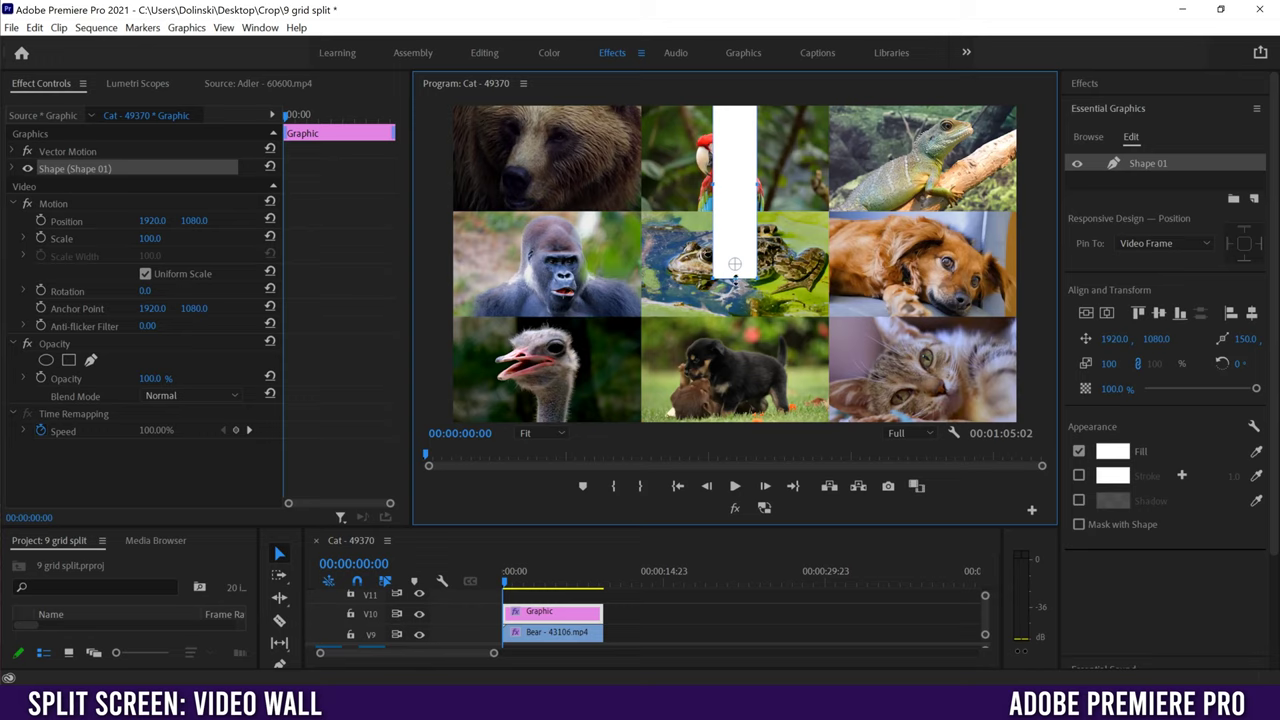
drag(735, 283, 737, 440)
drag(714, 264, 754, 263)
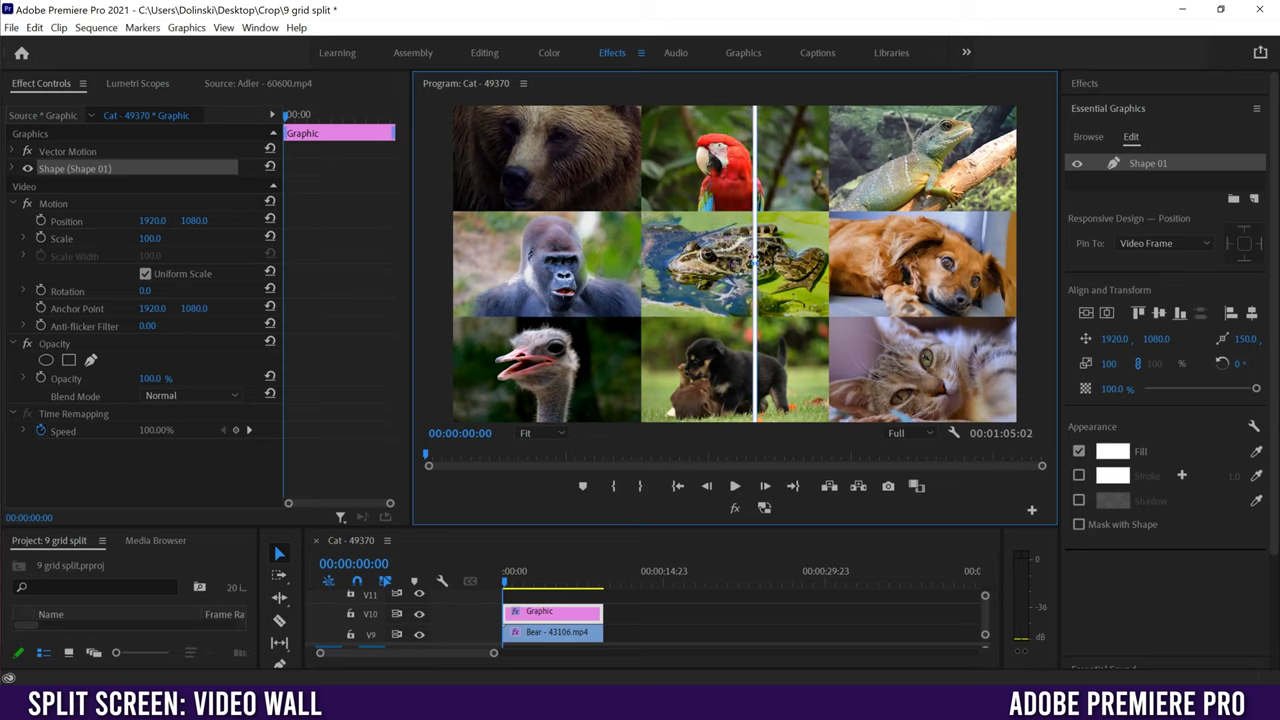
Rename the Shape 01 layer of the divider graphic to "line V 1".
double_click(1148, 160)
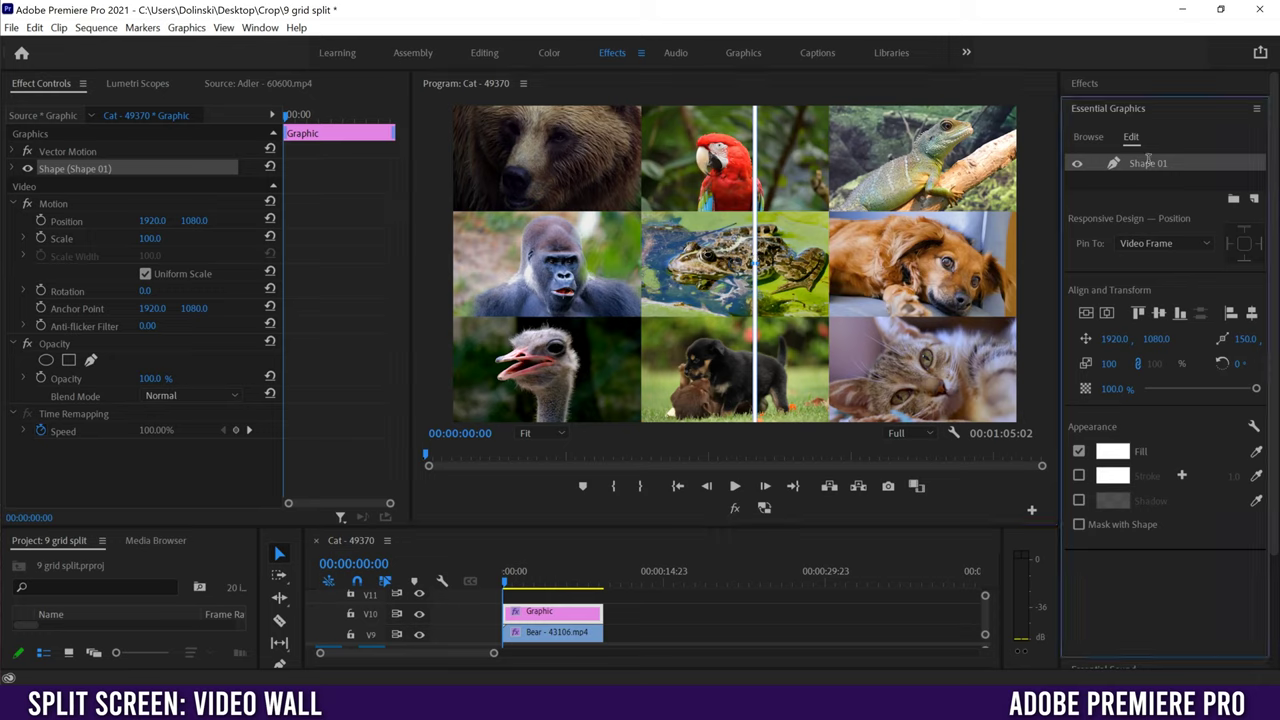
key(BackSpace)
key(BackSpace)
key(BackSpace)
key(BackSpace)
key(BackSpace)
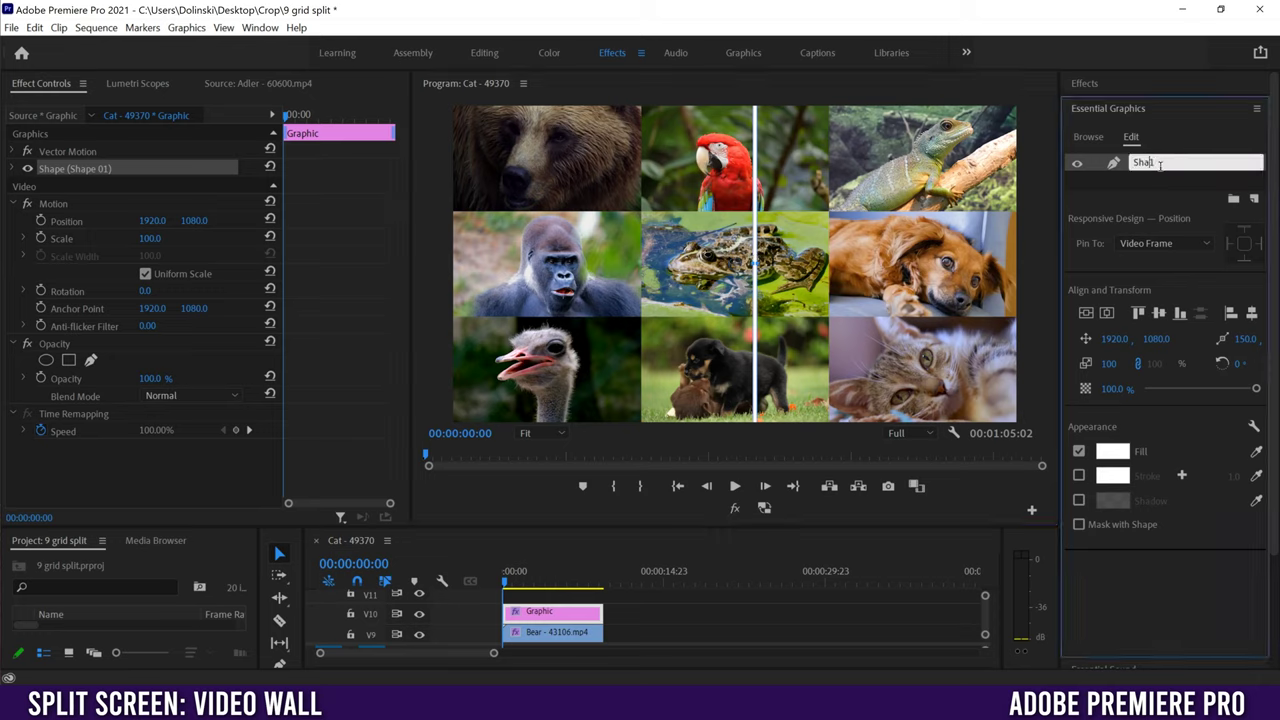
key(BackSpace)
key(BackSpace)
key(BackSpace)
text(line V 1)
key(Return)
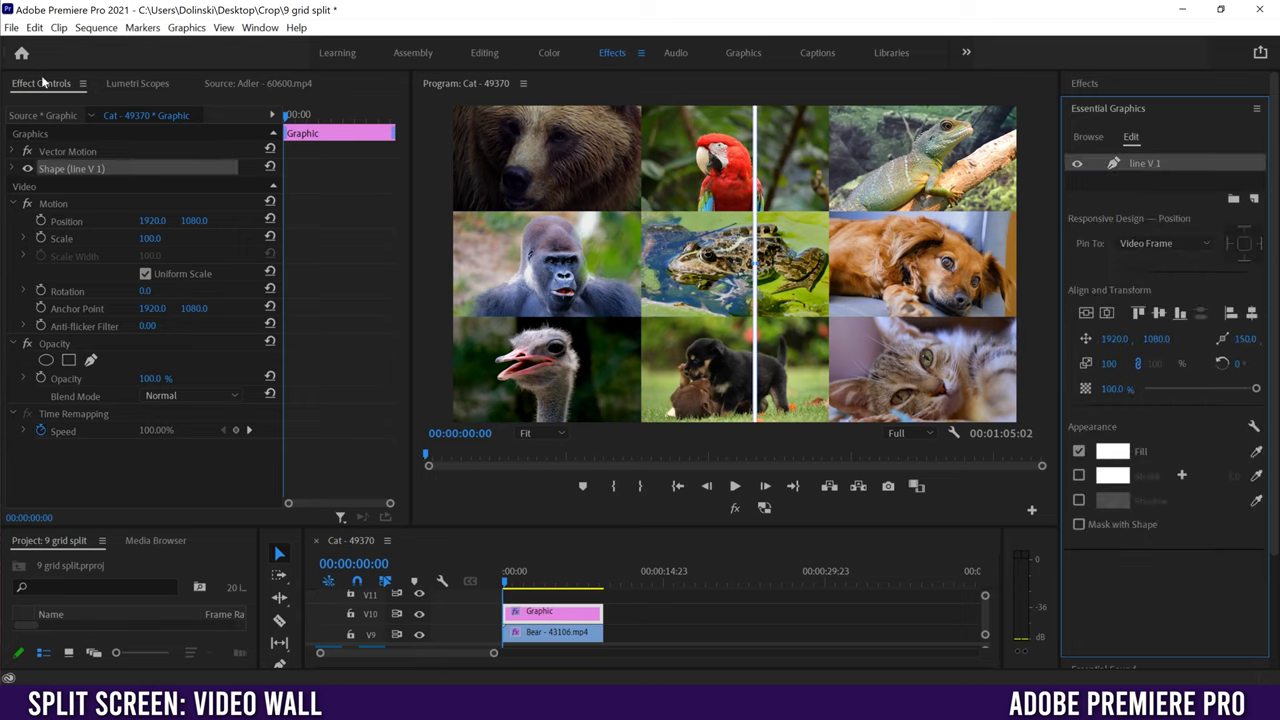
Move the line V 1 shape to horizontal position 2421, onto the boundary between the middle and right columns.
click(13, 169)
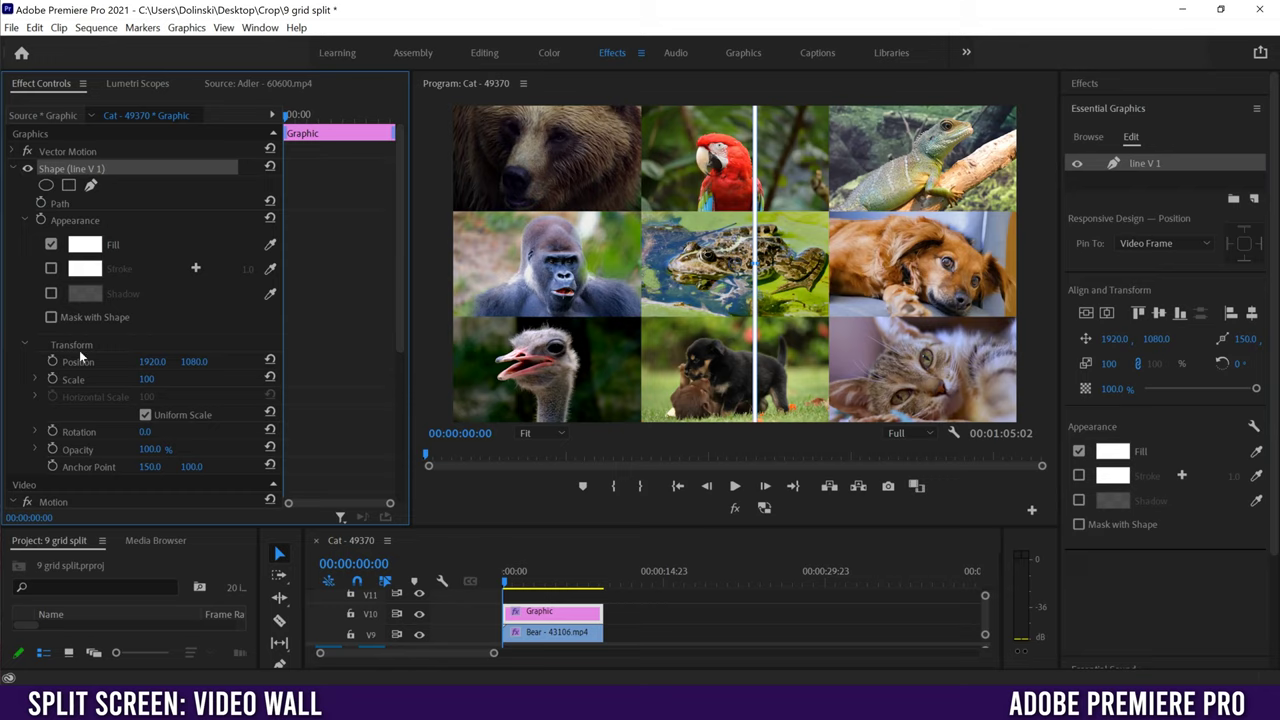
drag(148, 363, 240, 363)
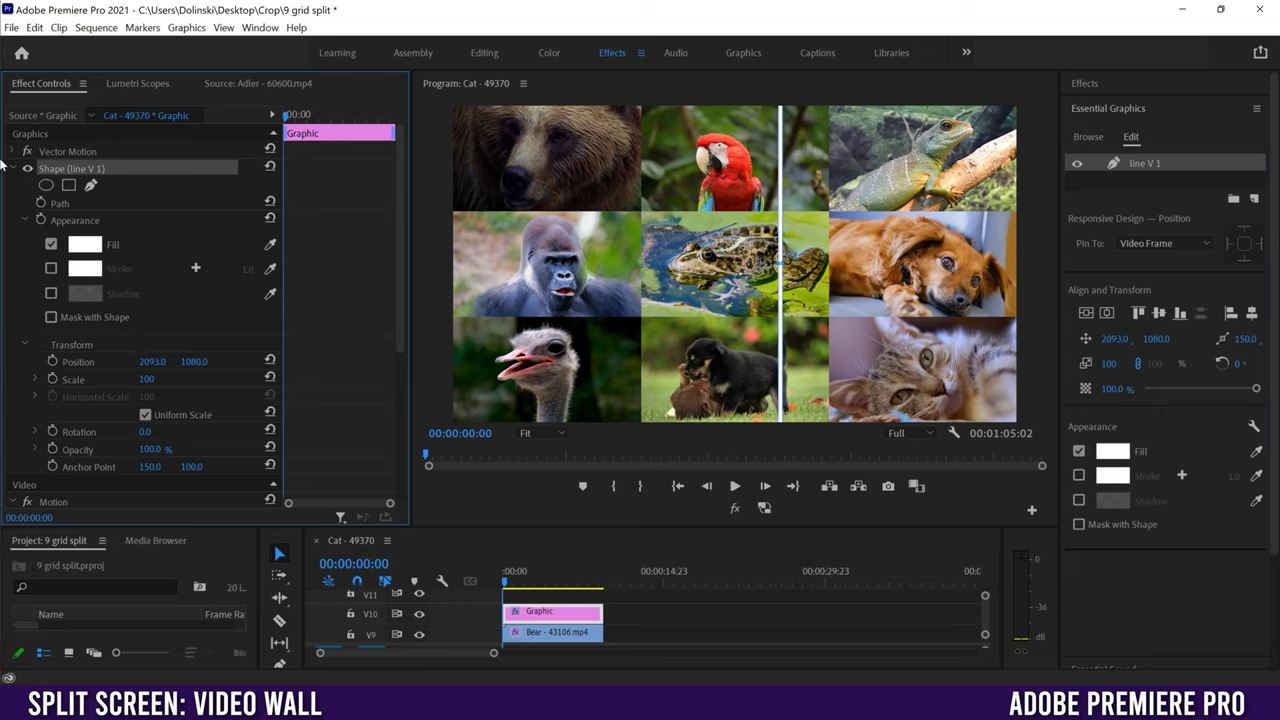
click(13, 151)
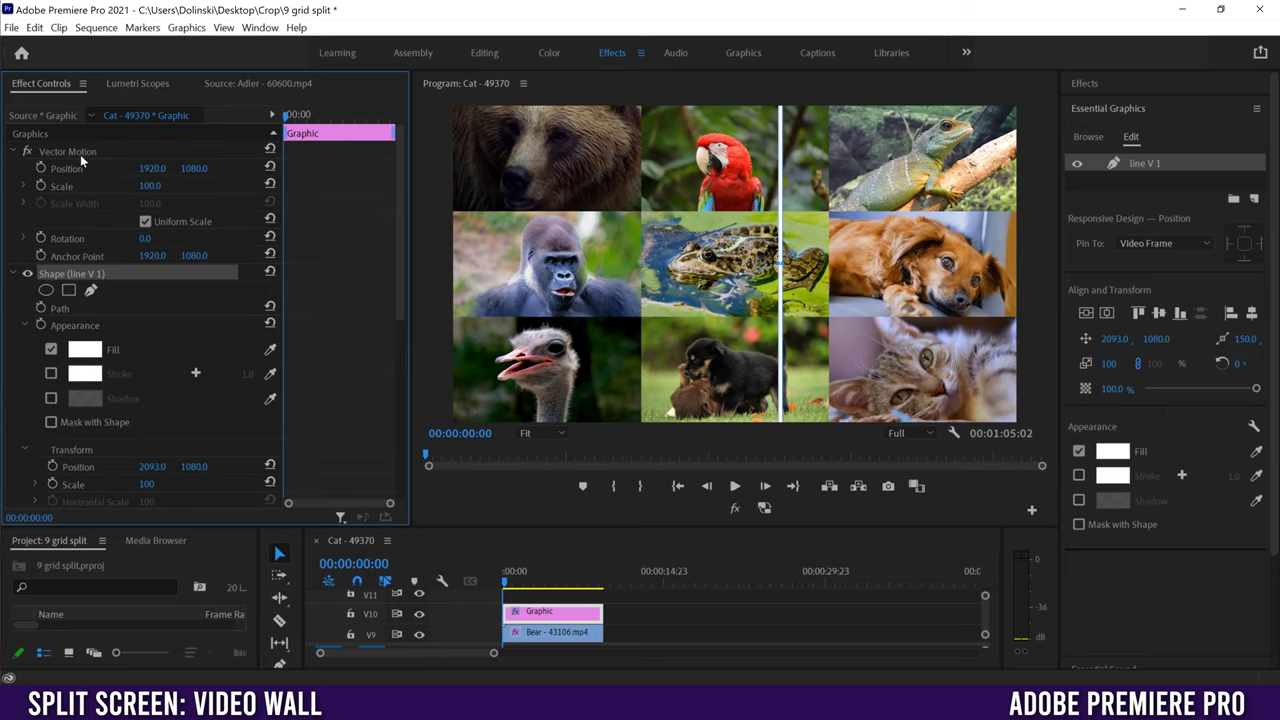
click(13, 151)
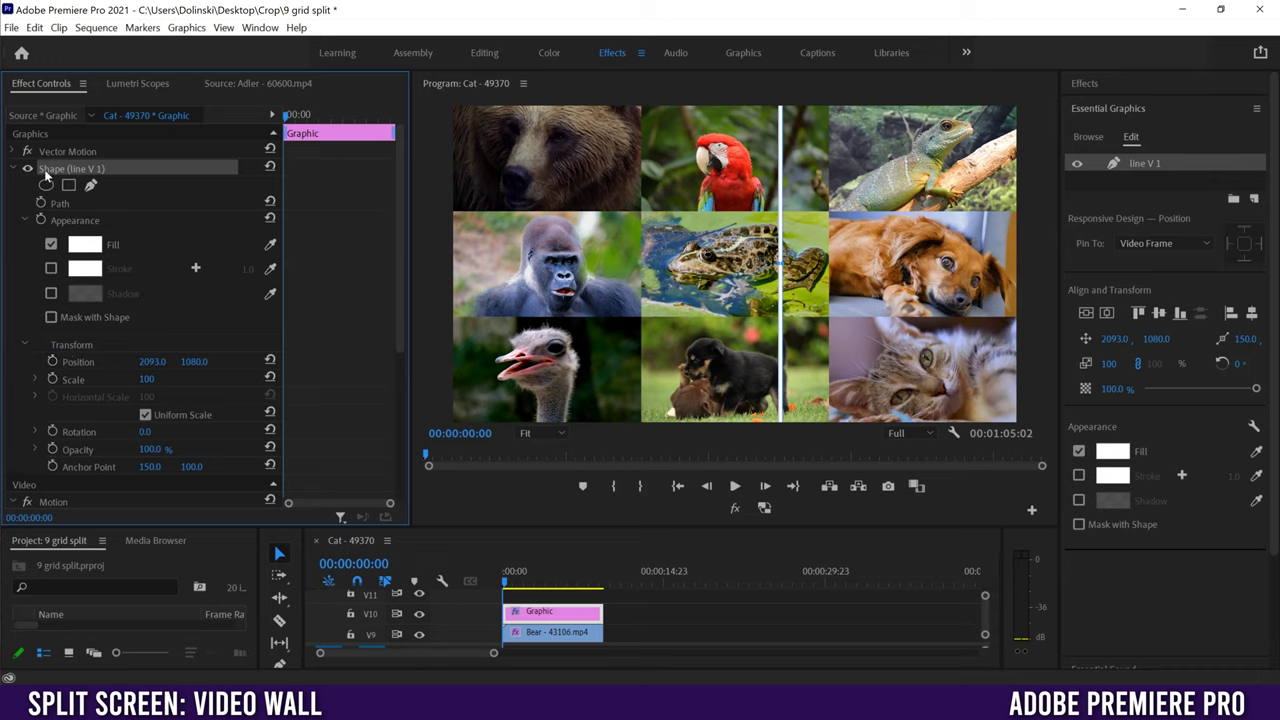
mouse_move(152, 362)
mouse_down()
mouse_move(265, 362)
mouse_move(157, 376)
mouse_move(140, 353)
mouse_move(180, 362)
mouse_move(157, 362)
mouse_up()
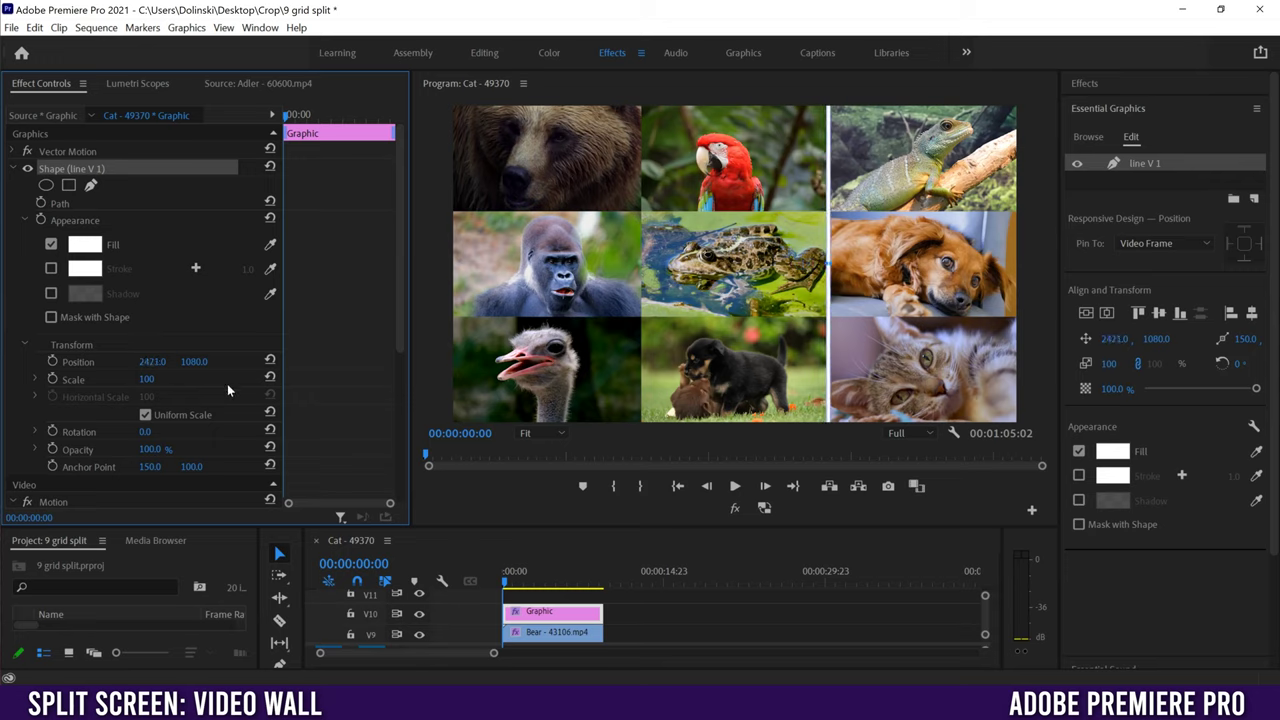
Duplicate the line V 1 layer and rename the copy "line V 2".
double_click(1136, 162)
click(1133, 171)
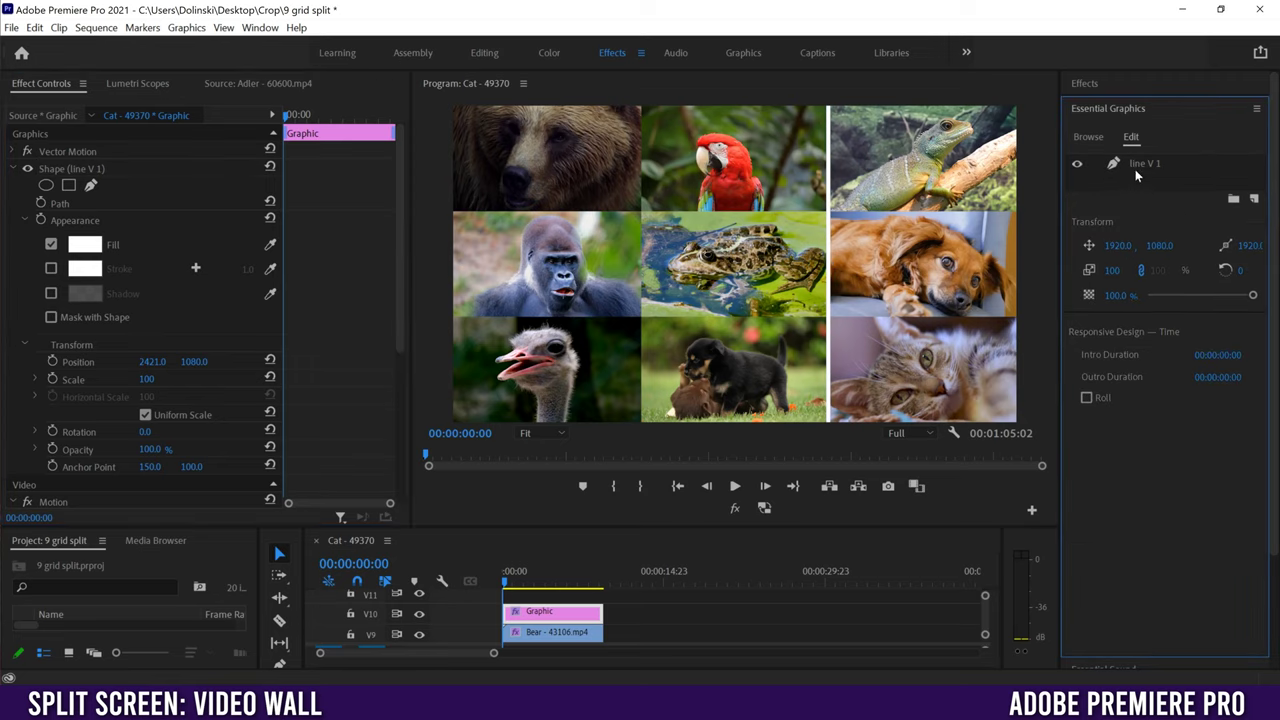
right_click(1137, 162)
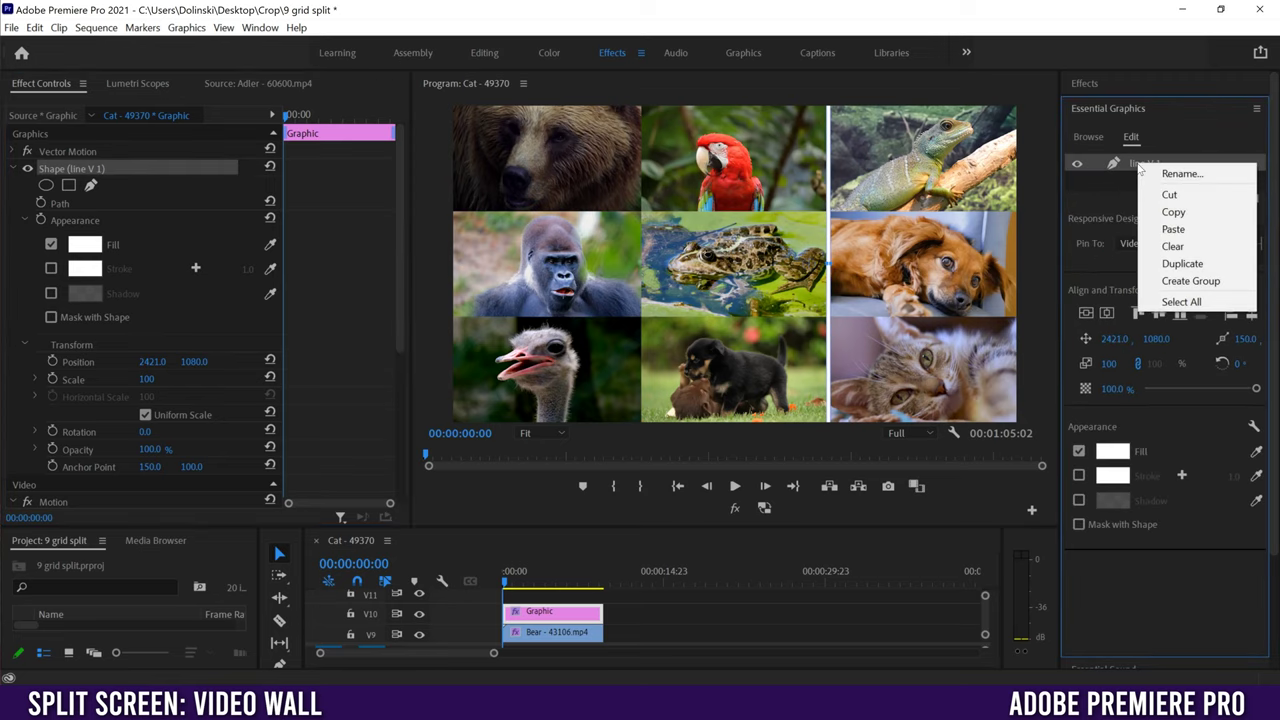
click(1182, 263)
double_click(1148, 163)
click(1152, 163)
text(2)
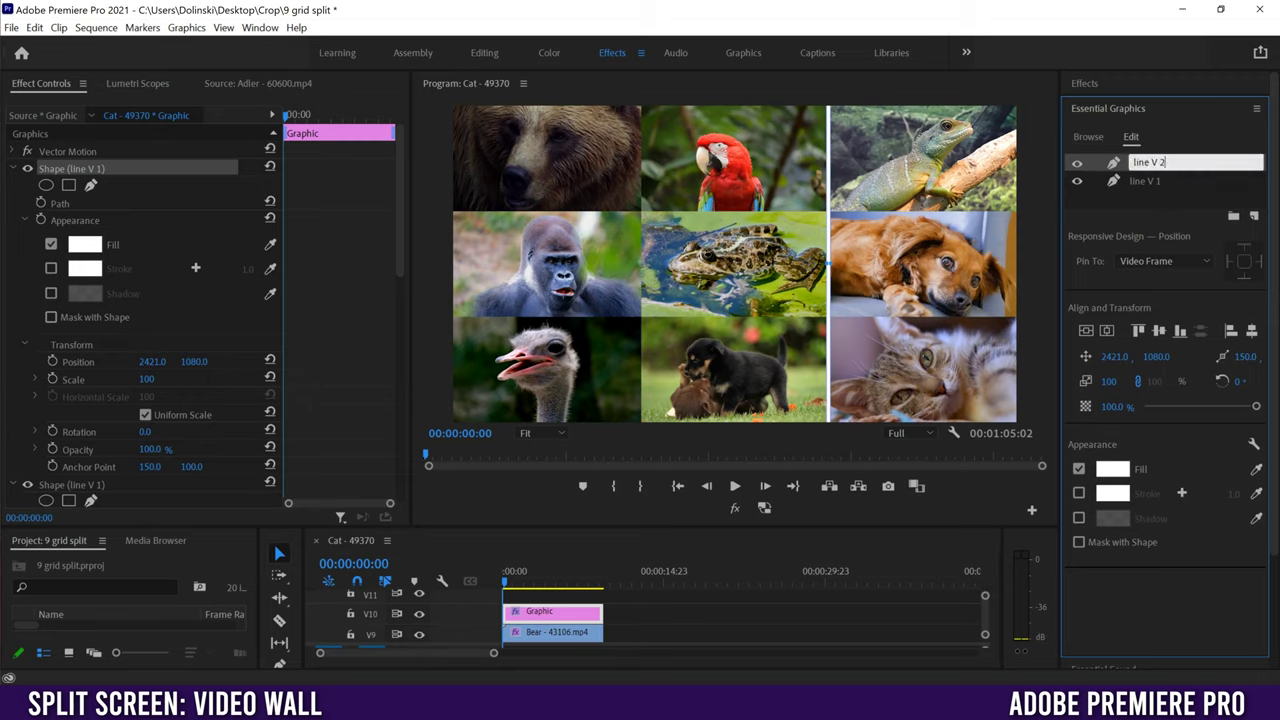
key(Return)
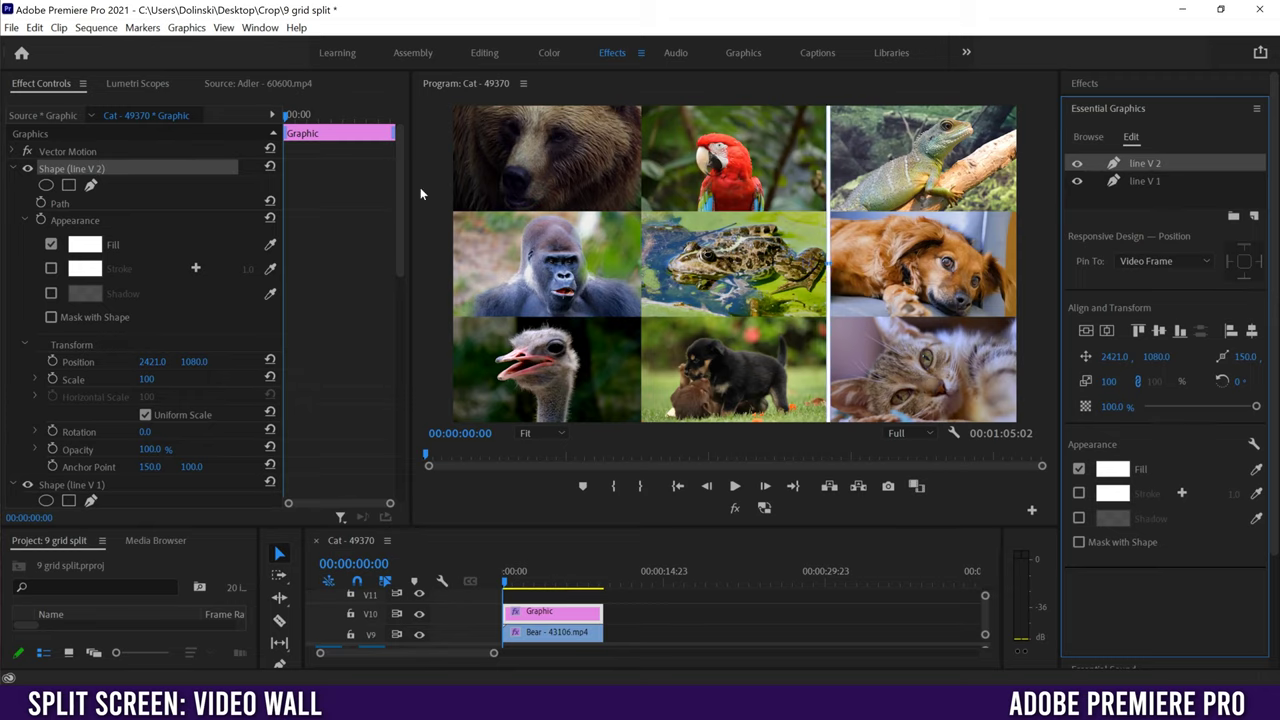
Move the line V 2 shape to horizontal position 1147, onto the boundary between the left and middle columns.
click(13, 169)
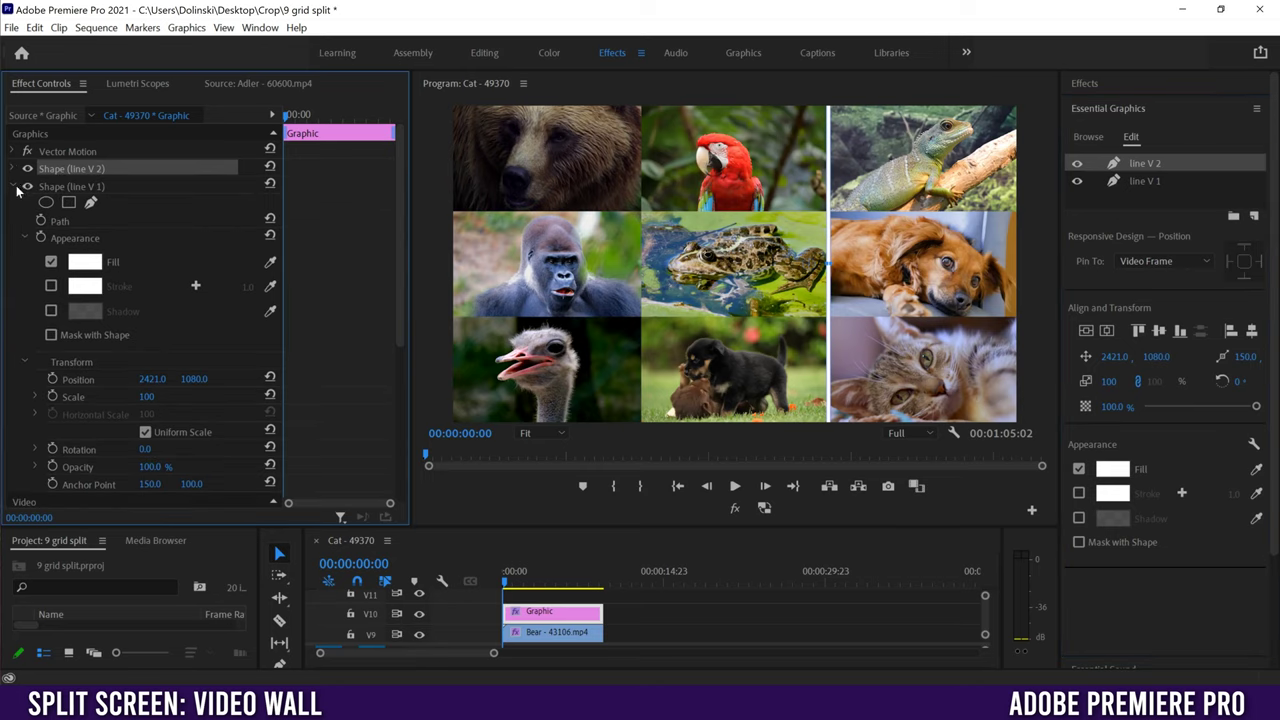
click(13, 187)
click(80, 187)
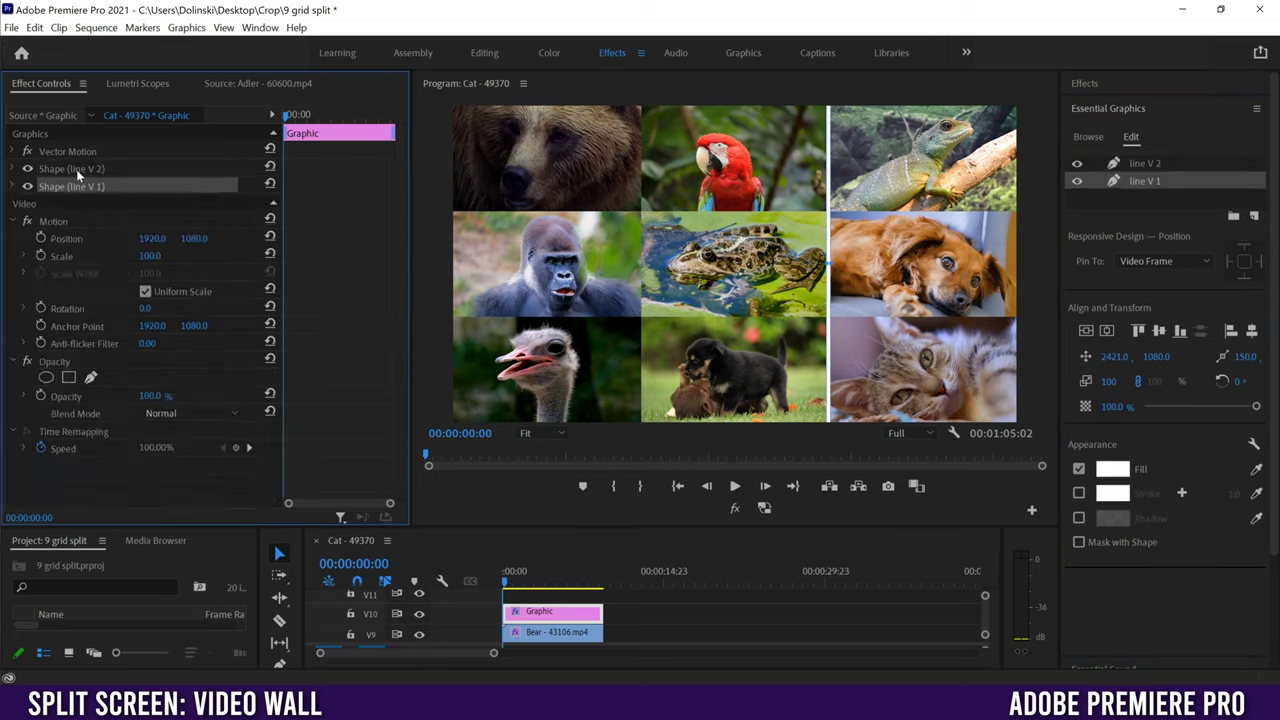
click(76, 169)
click(13, 169)
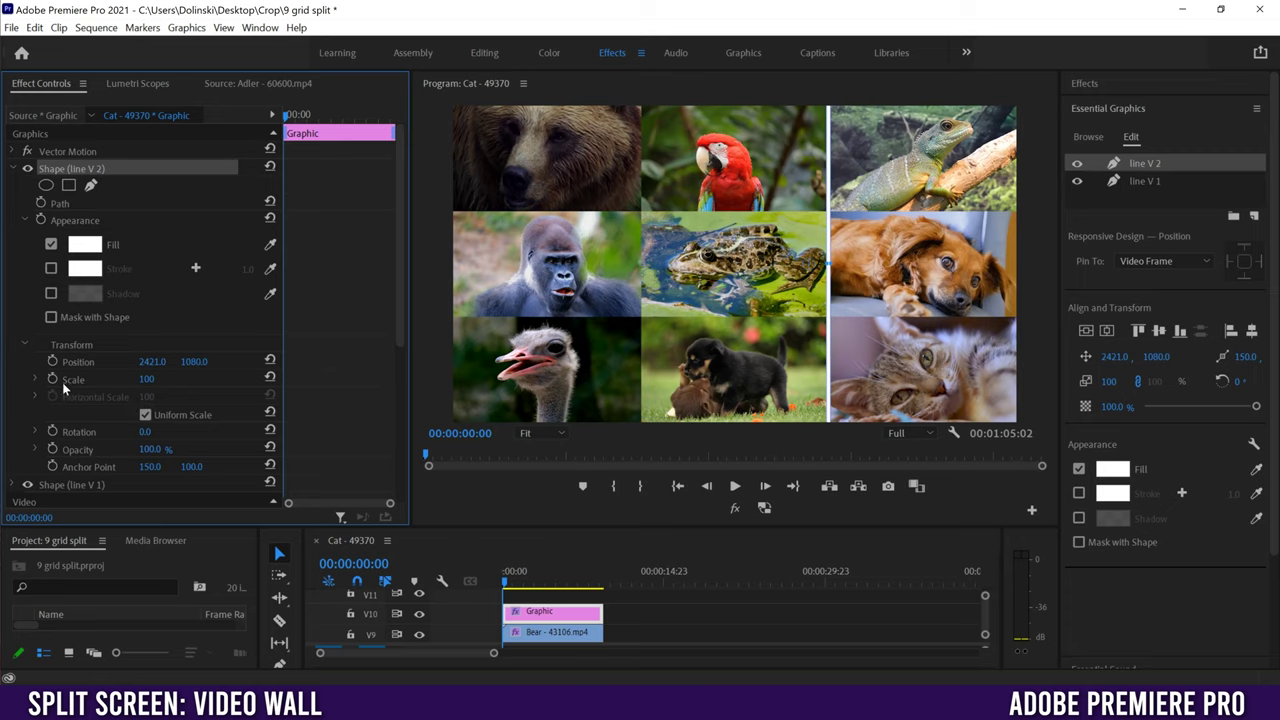
drag(152, 362, 65, 362)
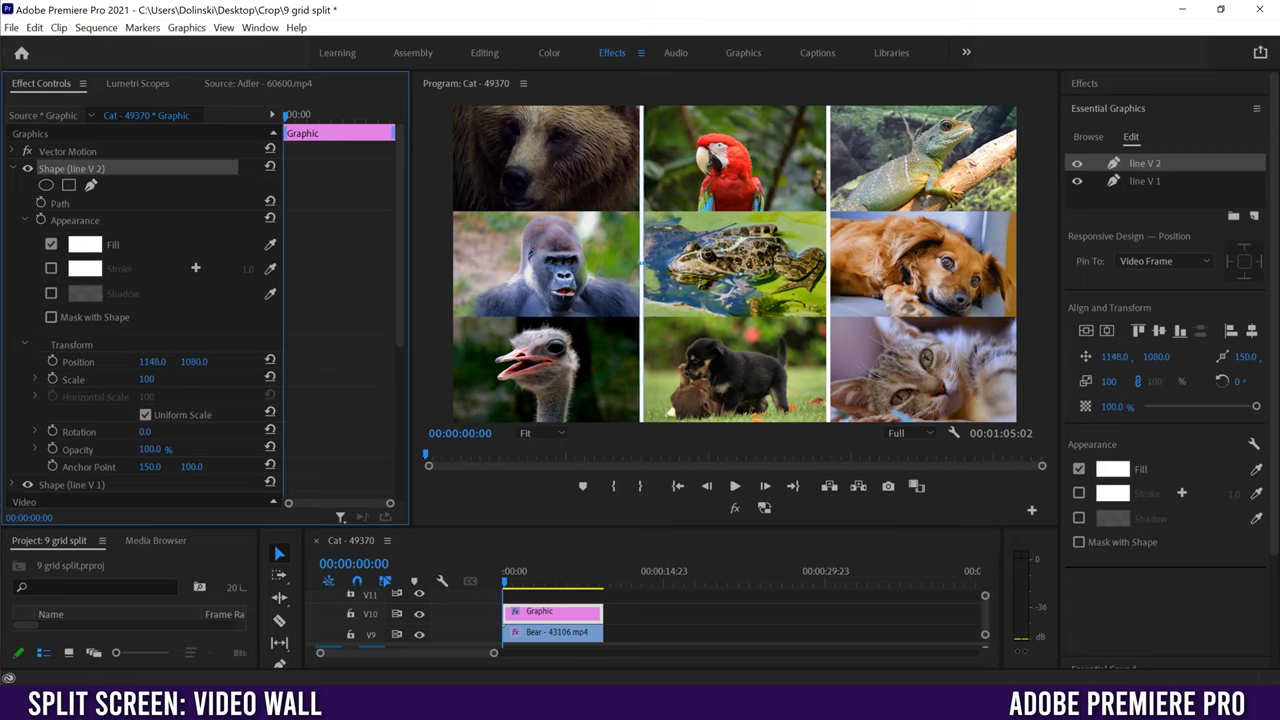
drag(168, 351, 173, 351)
Duplicate the line V 2 layer and rename the copy "line H 1".
right_click(1152, 162)
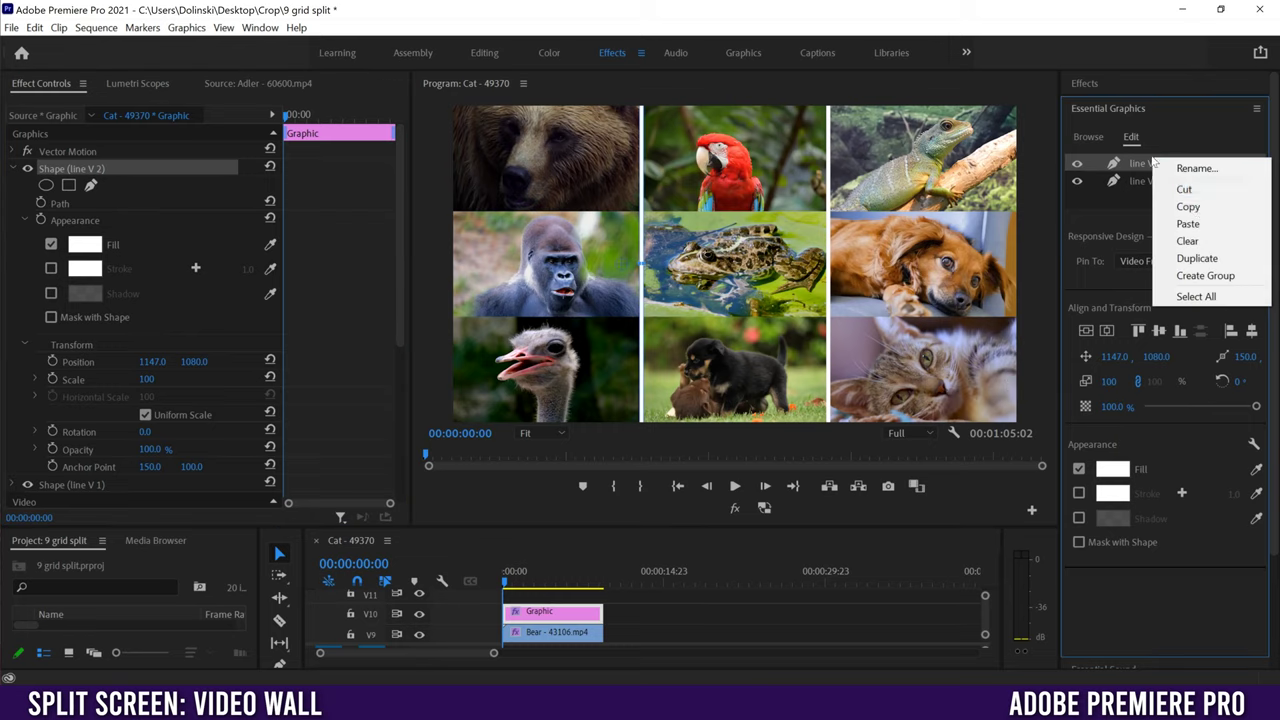
click(1195, 258)
double_click(1147, 162)
click(1160, 162)
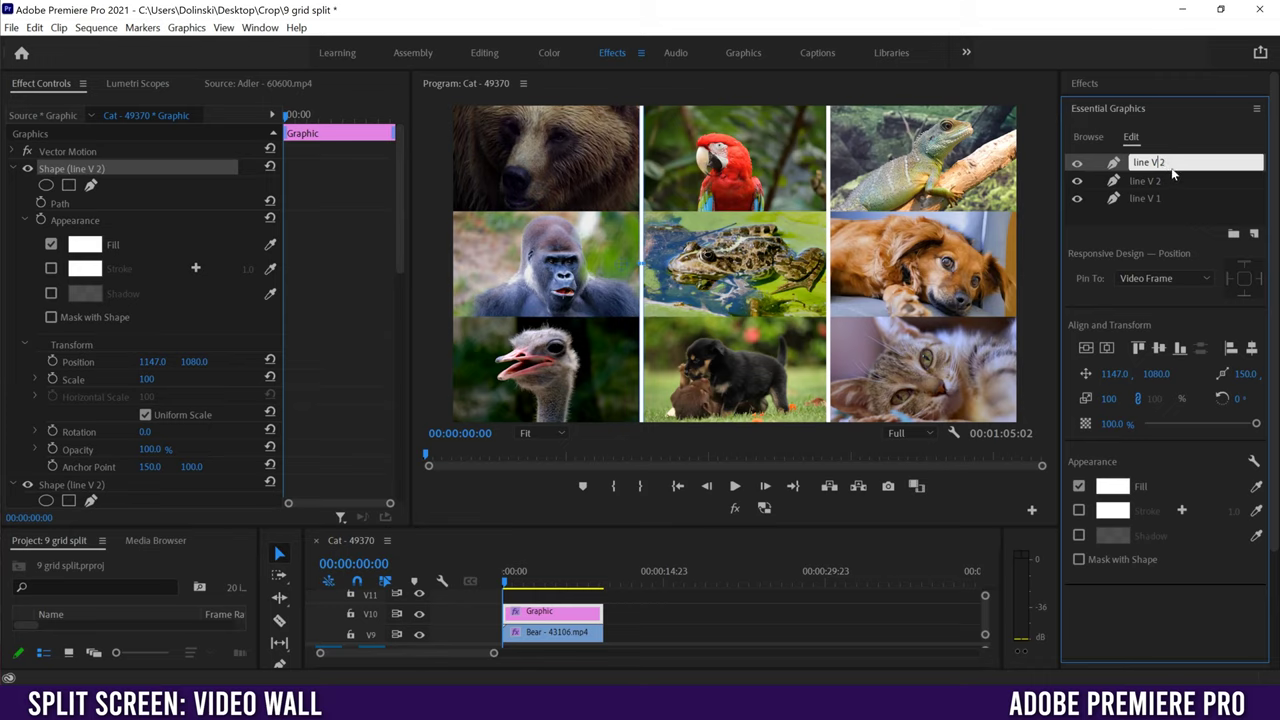
text(H1)
key(Return)
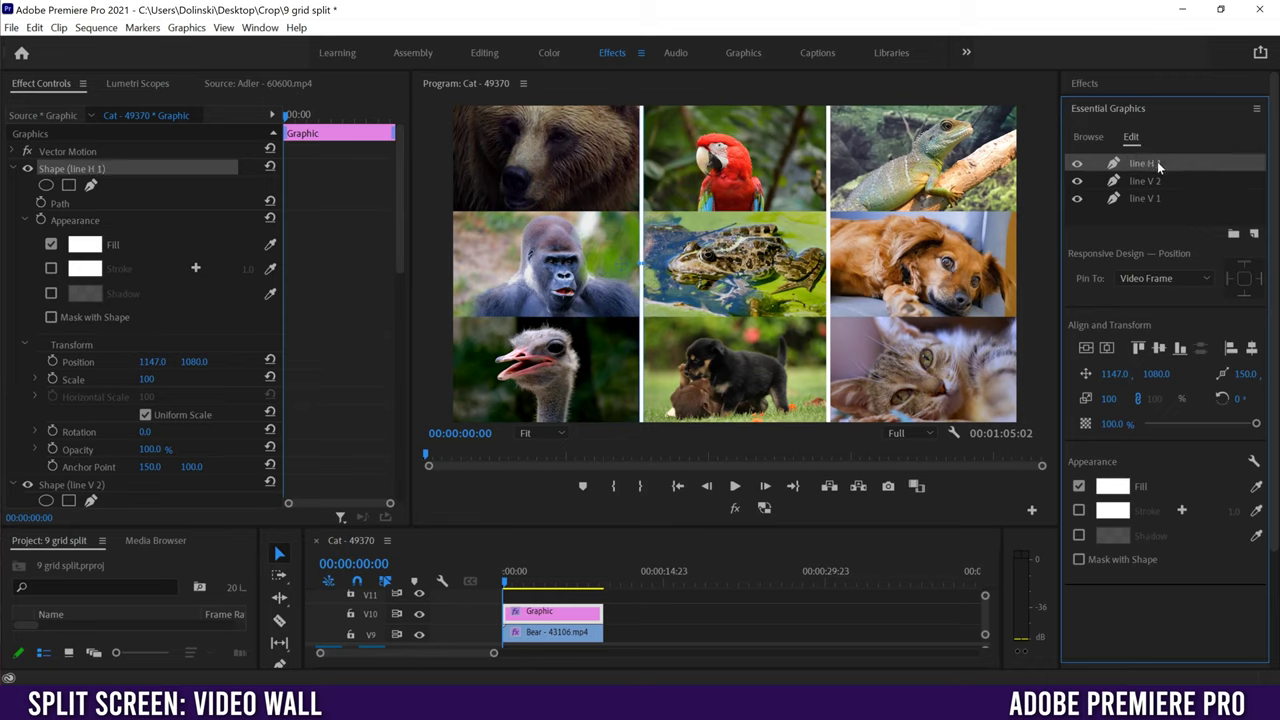
Rotate the line H 1 shape to 90° so it lies horizontally.
click(14, 168)
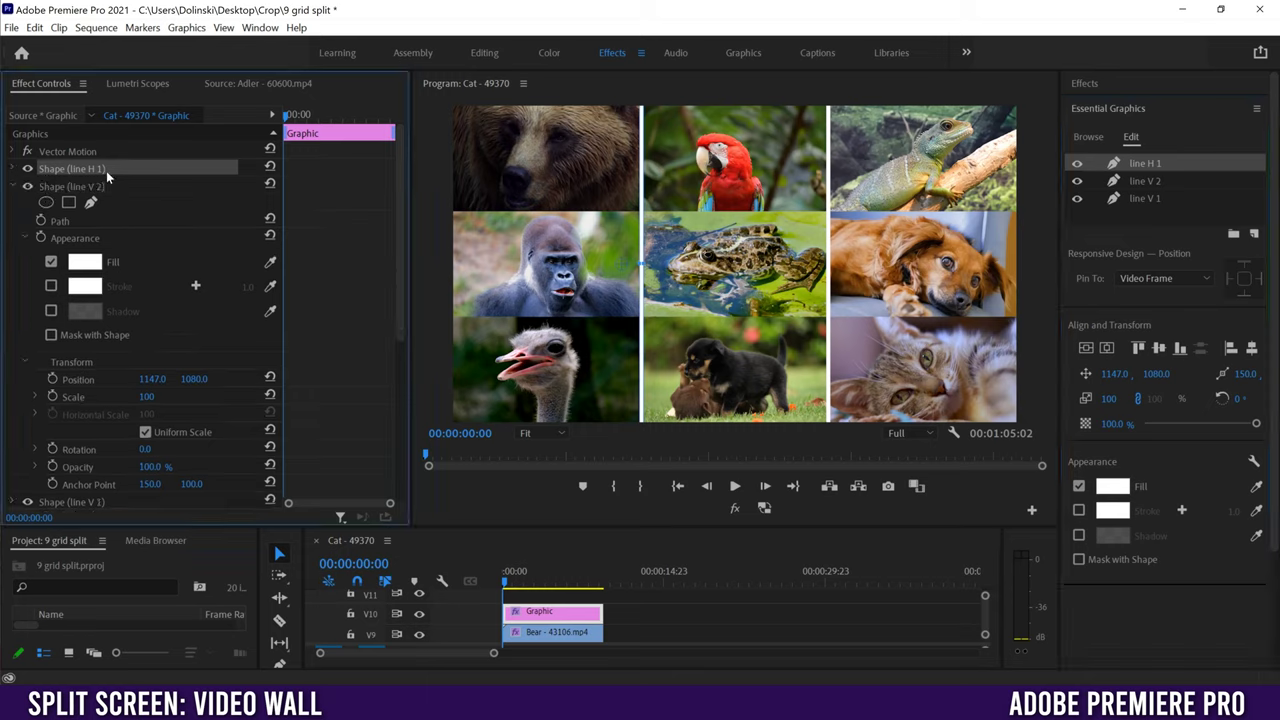
click(12, 168)
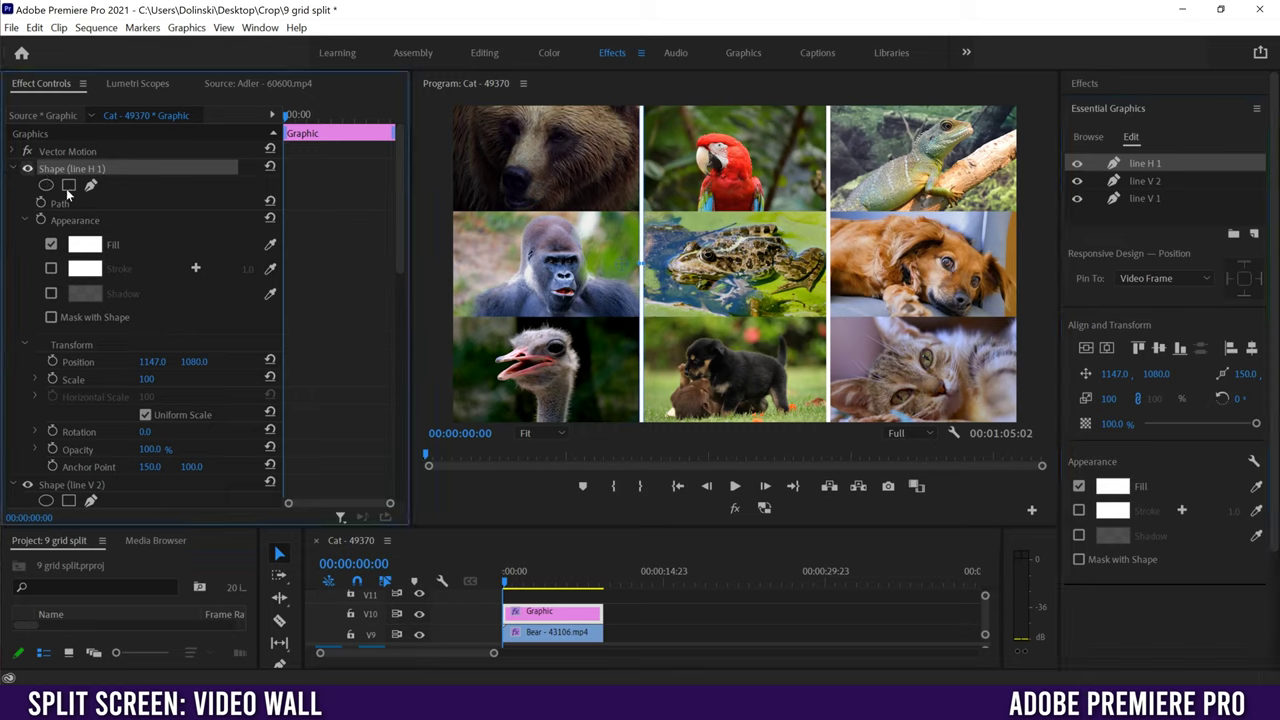
click(146, 431)
text(90)
key(Return)
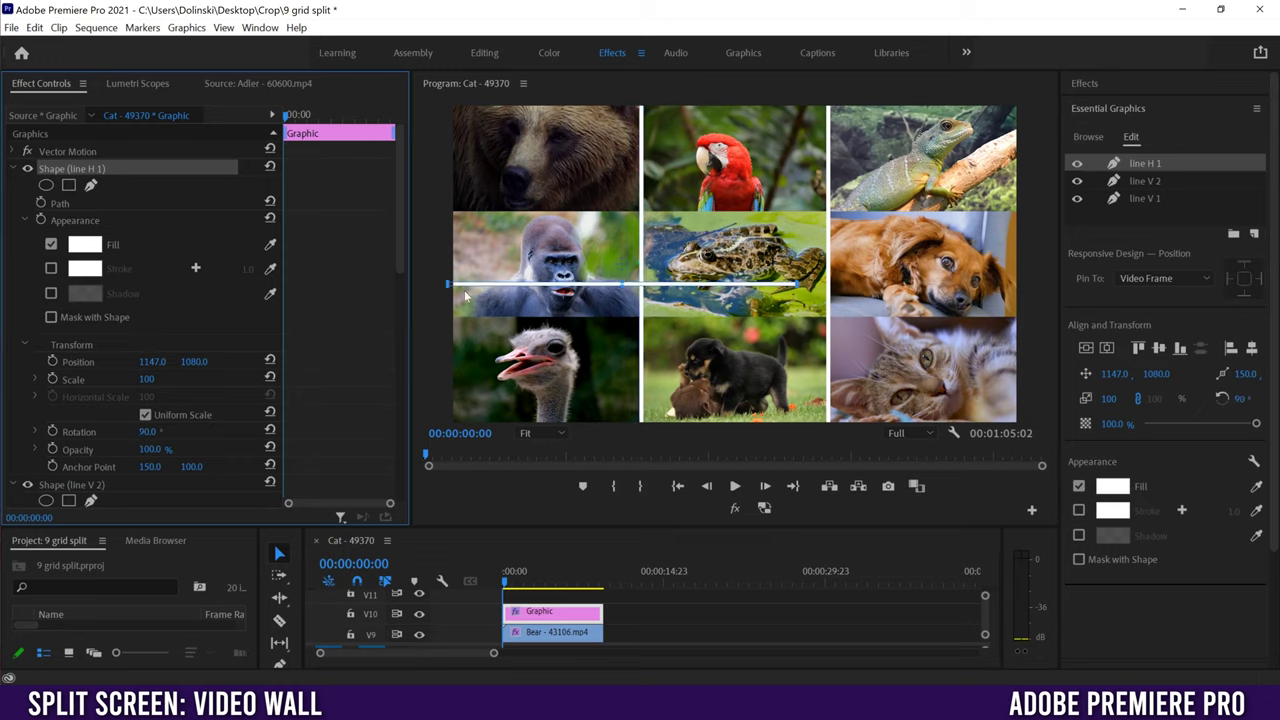
Stretch line H 1 non-uniformly to a vertical scale of 248 and move it to vertical position 589, between the upper two rows.
click(146, 414)
drag(146, 379, 286, 379)
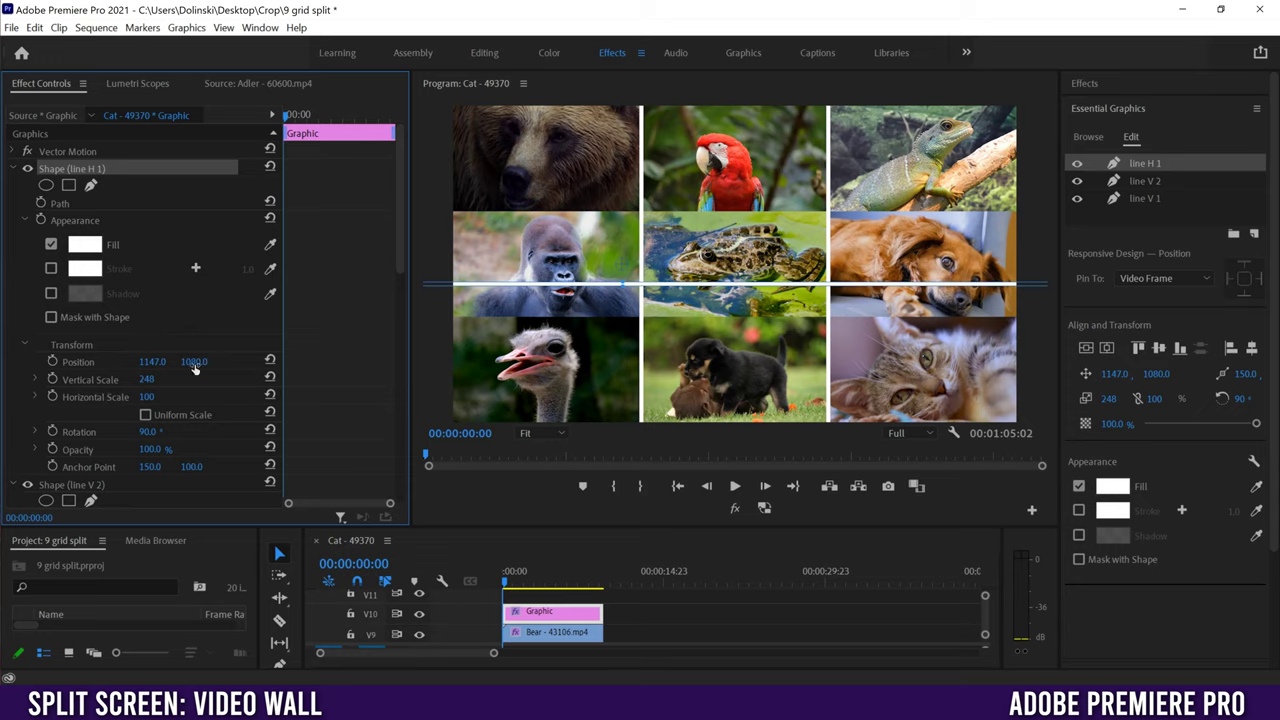
drag(622, 284, 621, 205)
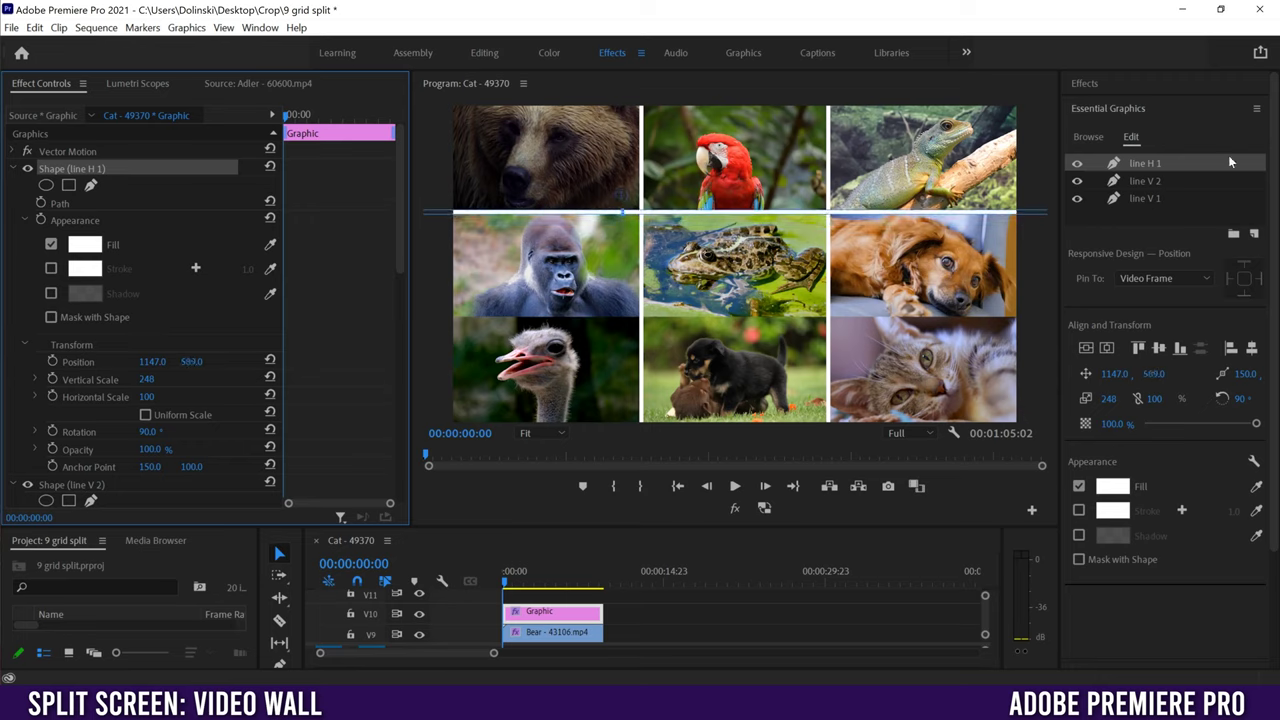
Duplicate the line H 1 layer and rename the copy "line H 2".
right_click(1168, 163)
click(1195, 265)
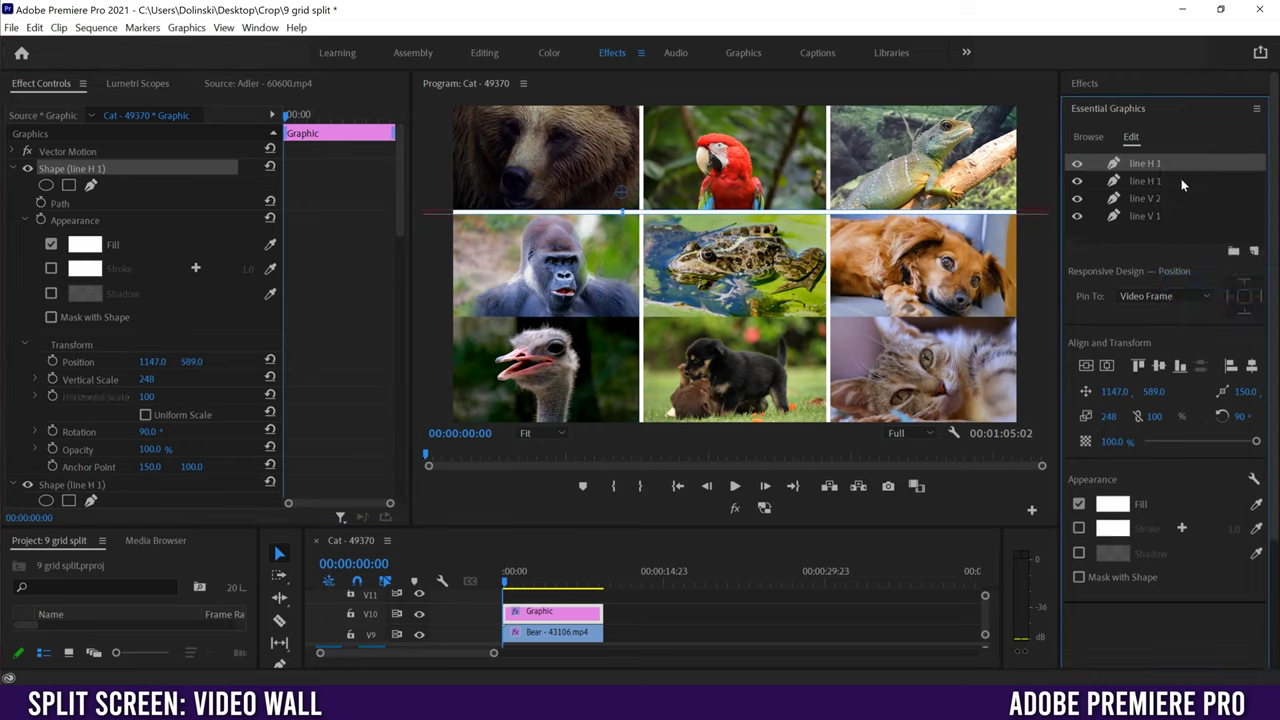
double_click(1170, 163)
click(1171, 163)
key(BackSpace)
text(2)
key(Return)
double_click(1147, 165)
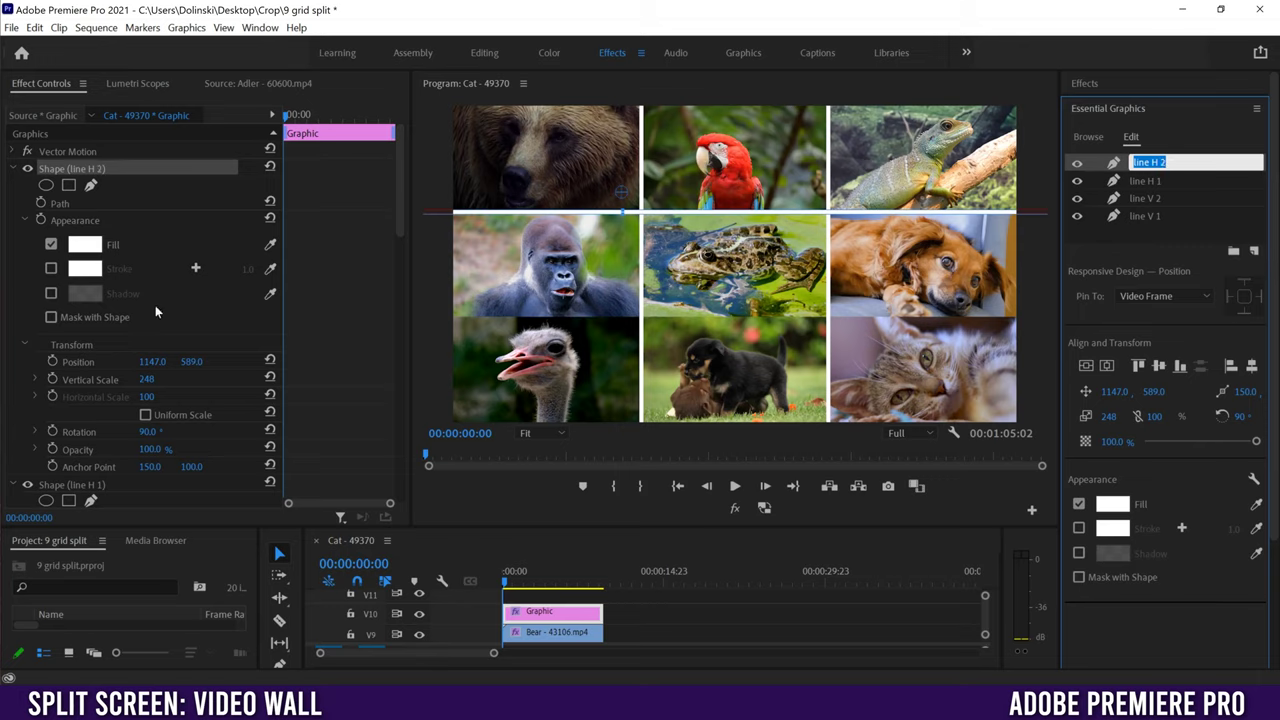